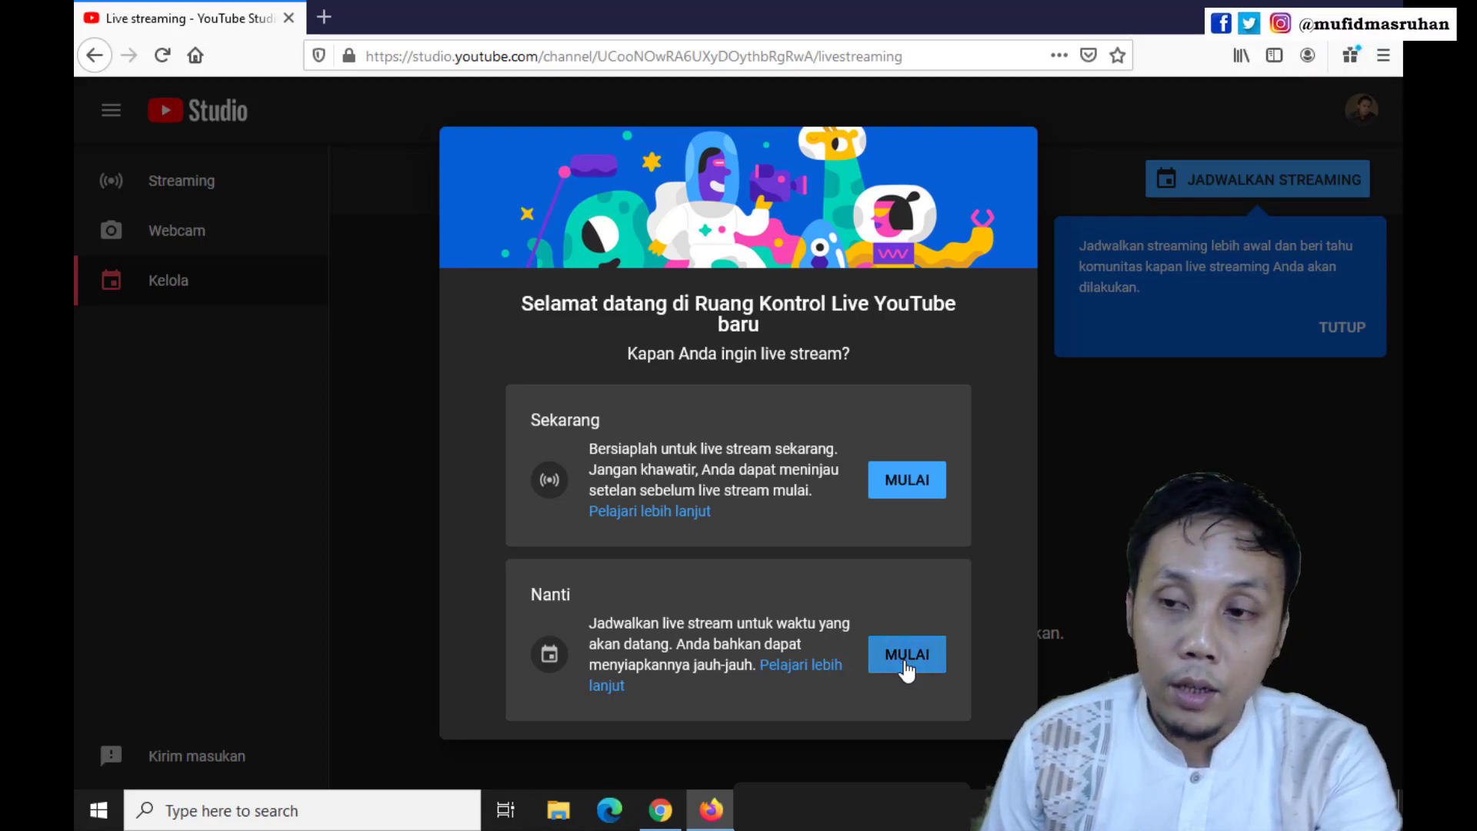
Choose to stream at a later time (Nanti) with streaming software, and dismiss the scheduling tip
click(907, 663)
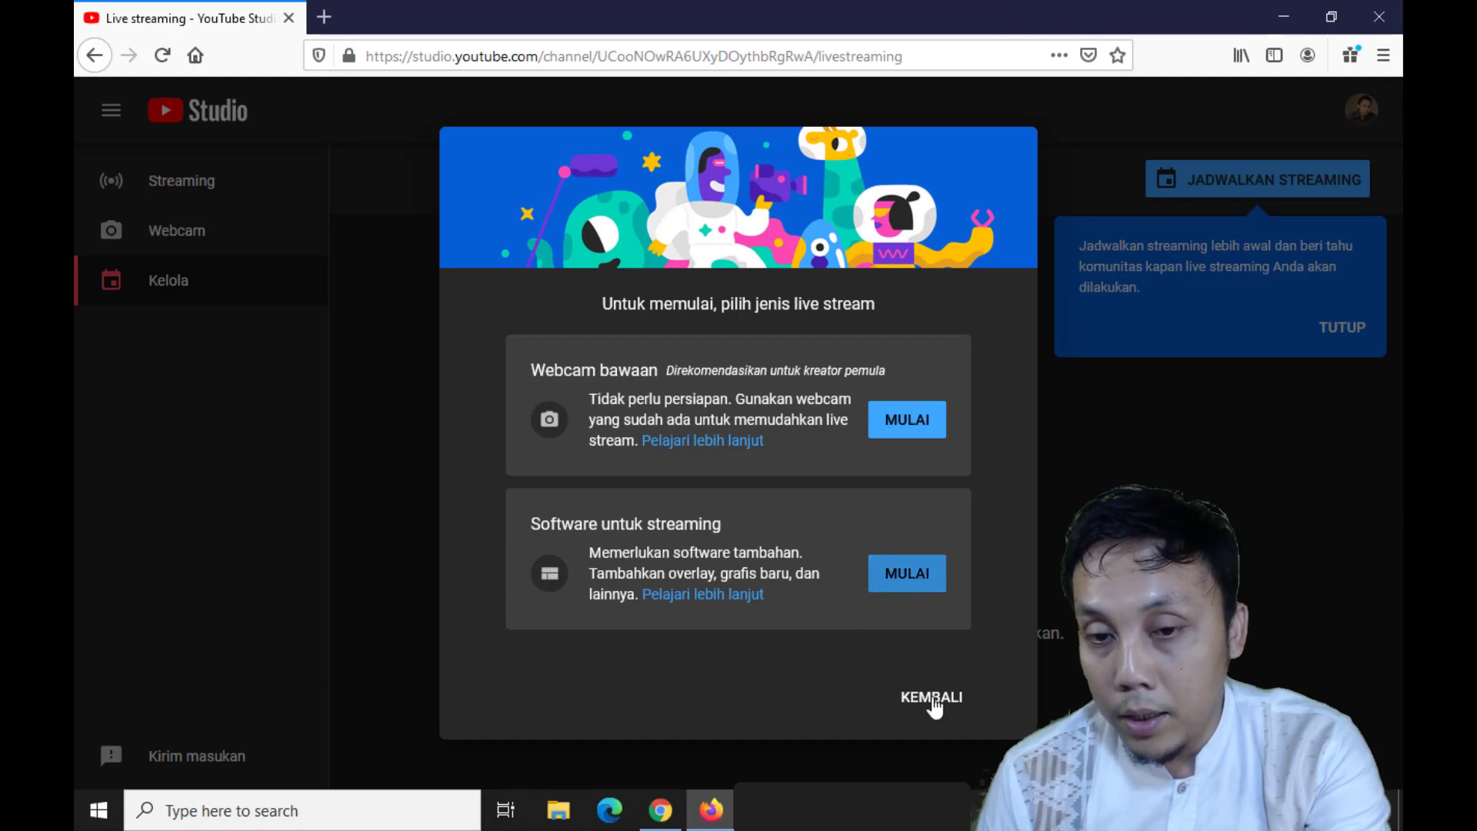
click(916, 577)
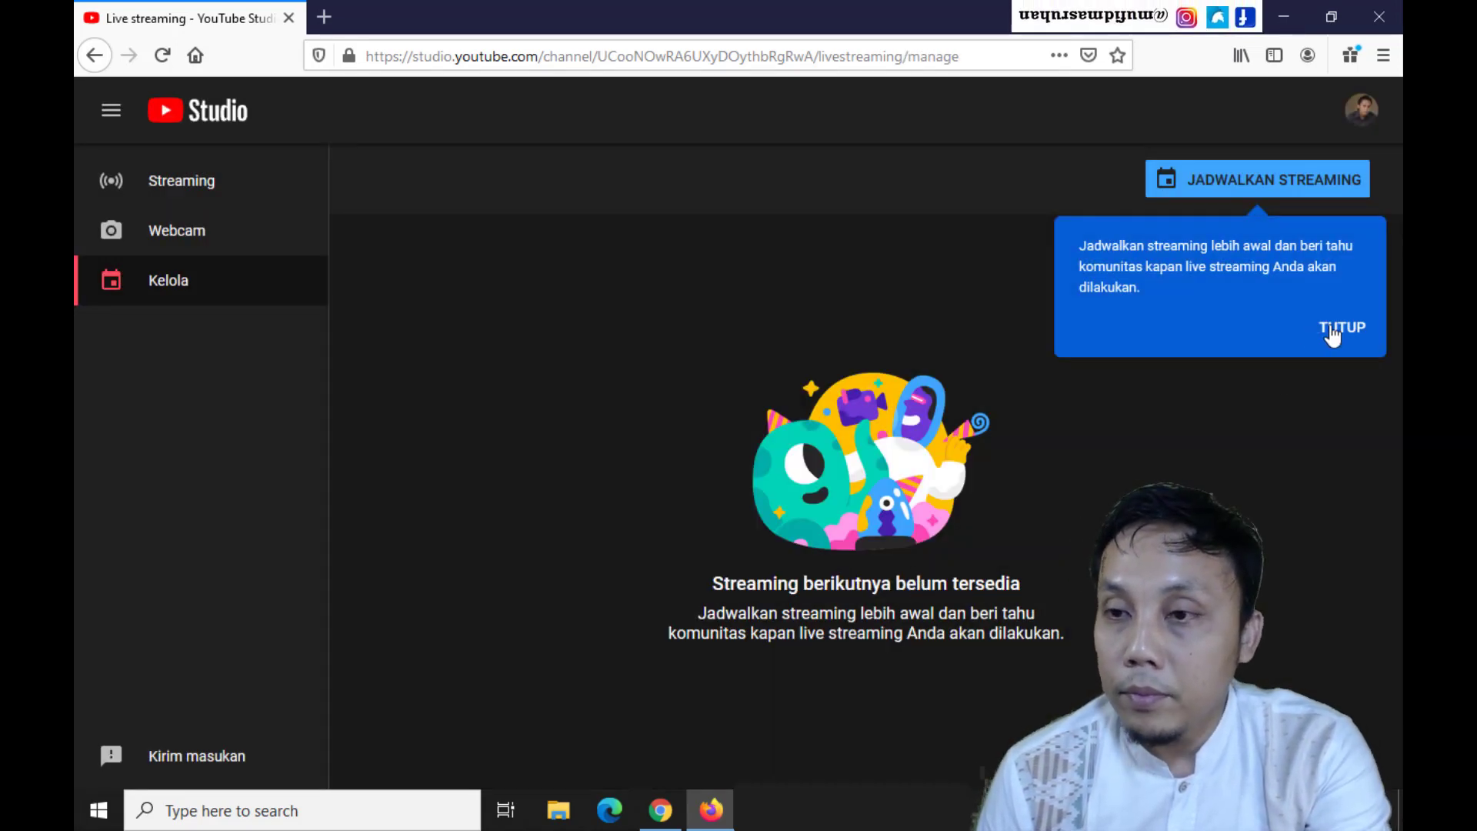
click(1343, 327)
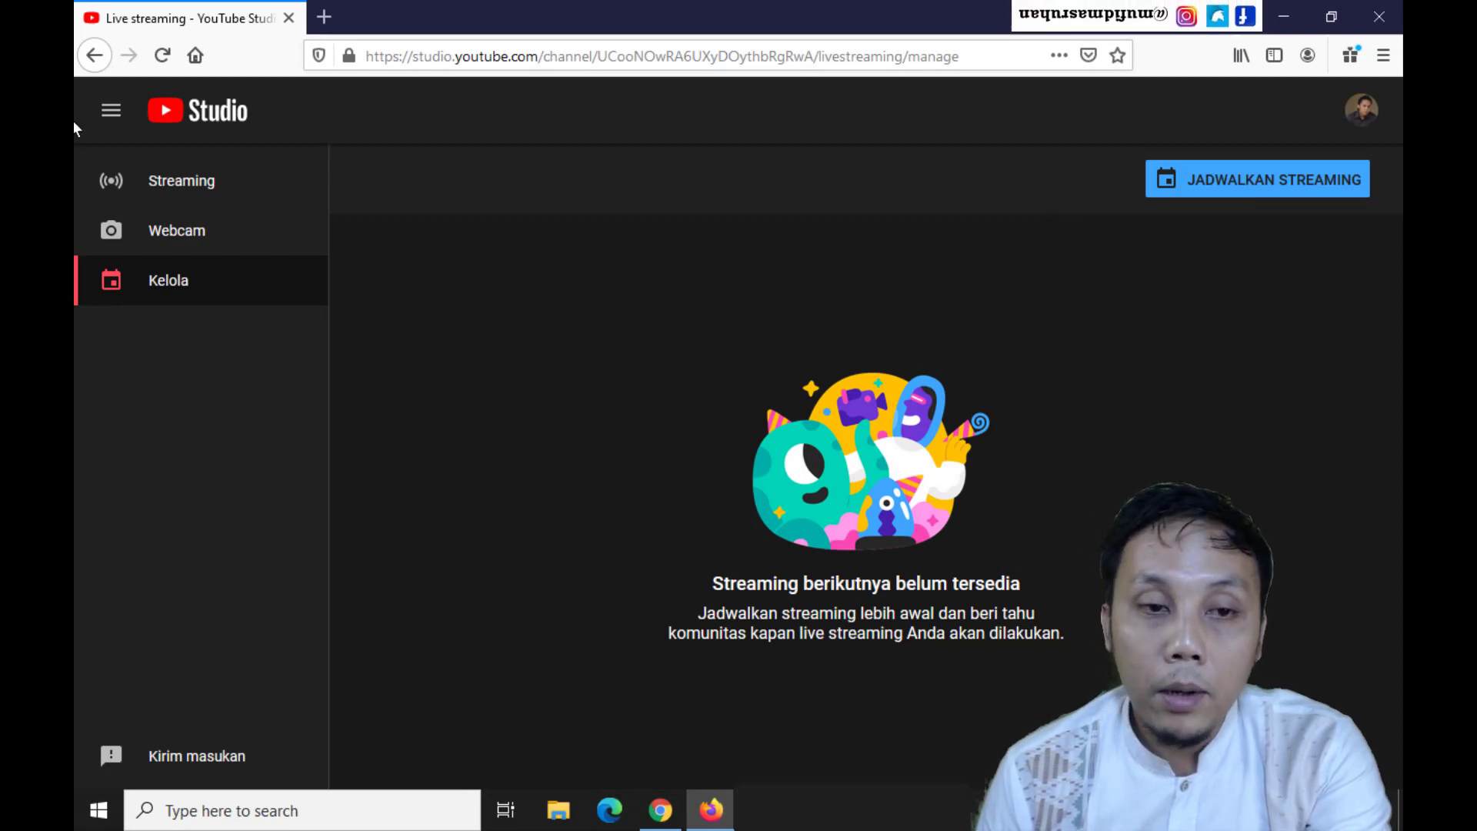
Start scheduling a new stream titled "webinar Pendidikan" with its visibility set to Publik
click(1209, 187)
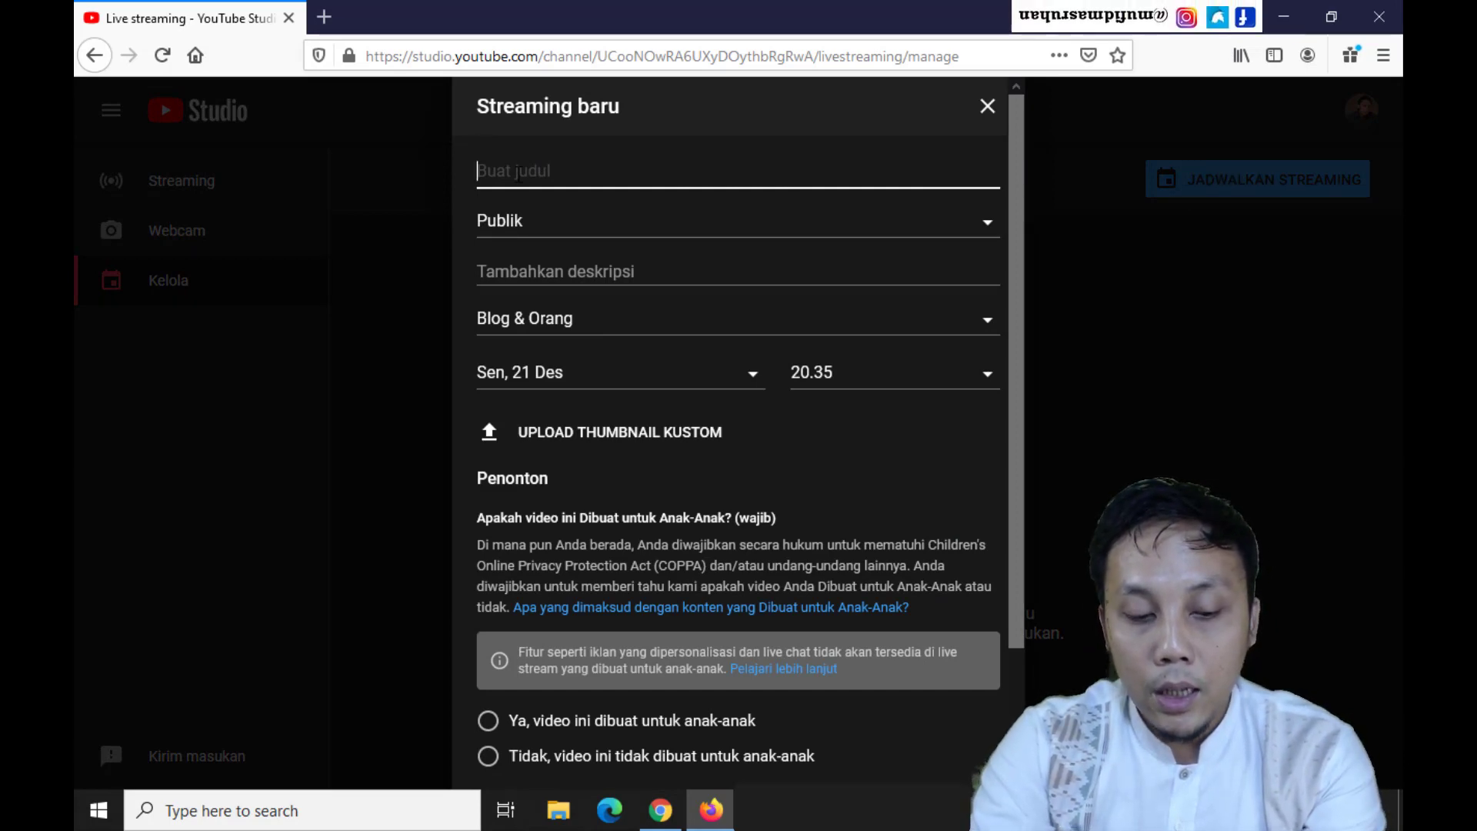
text(we)
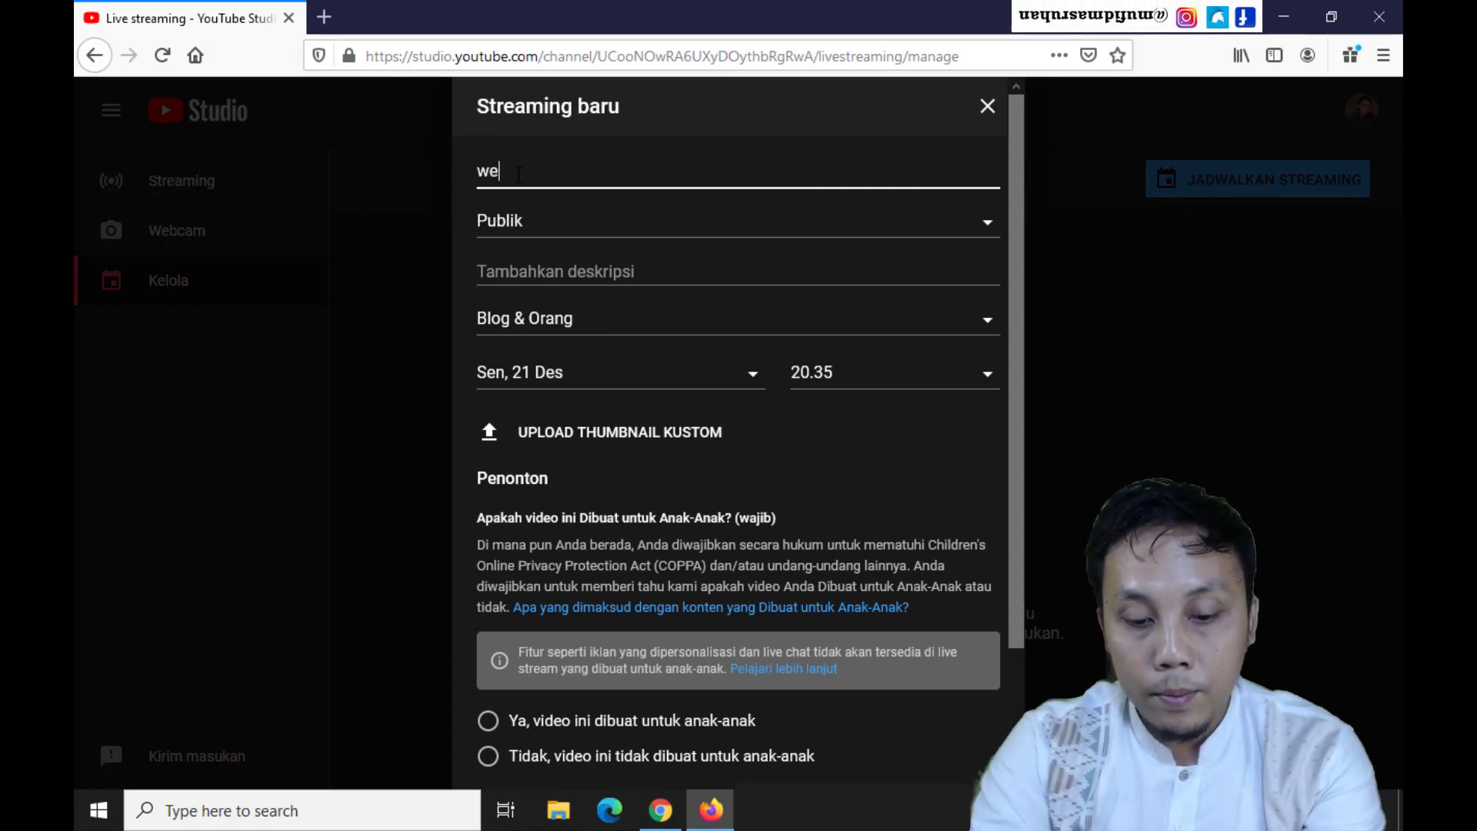
text(vinar )
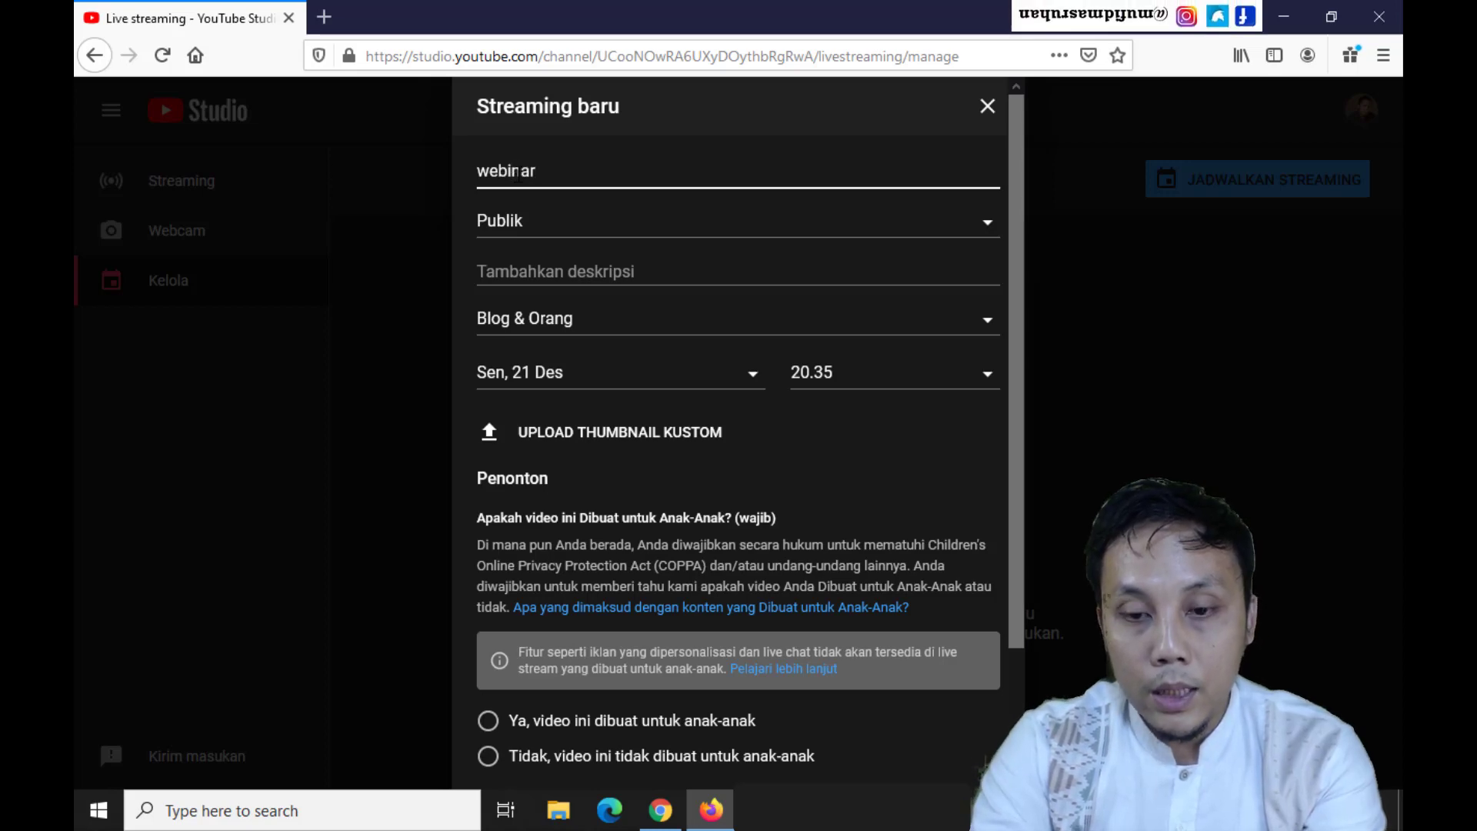
text(Pendidikan)
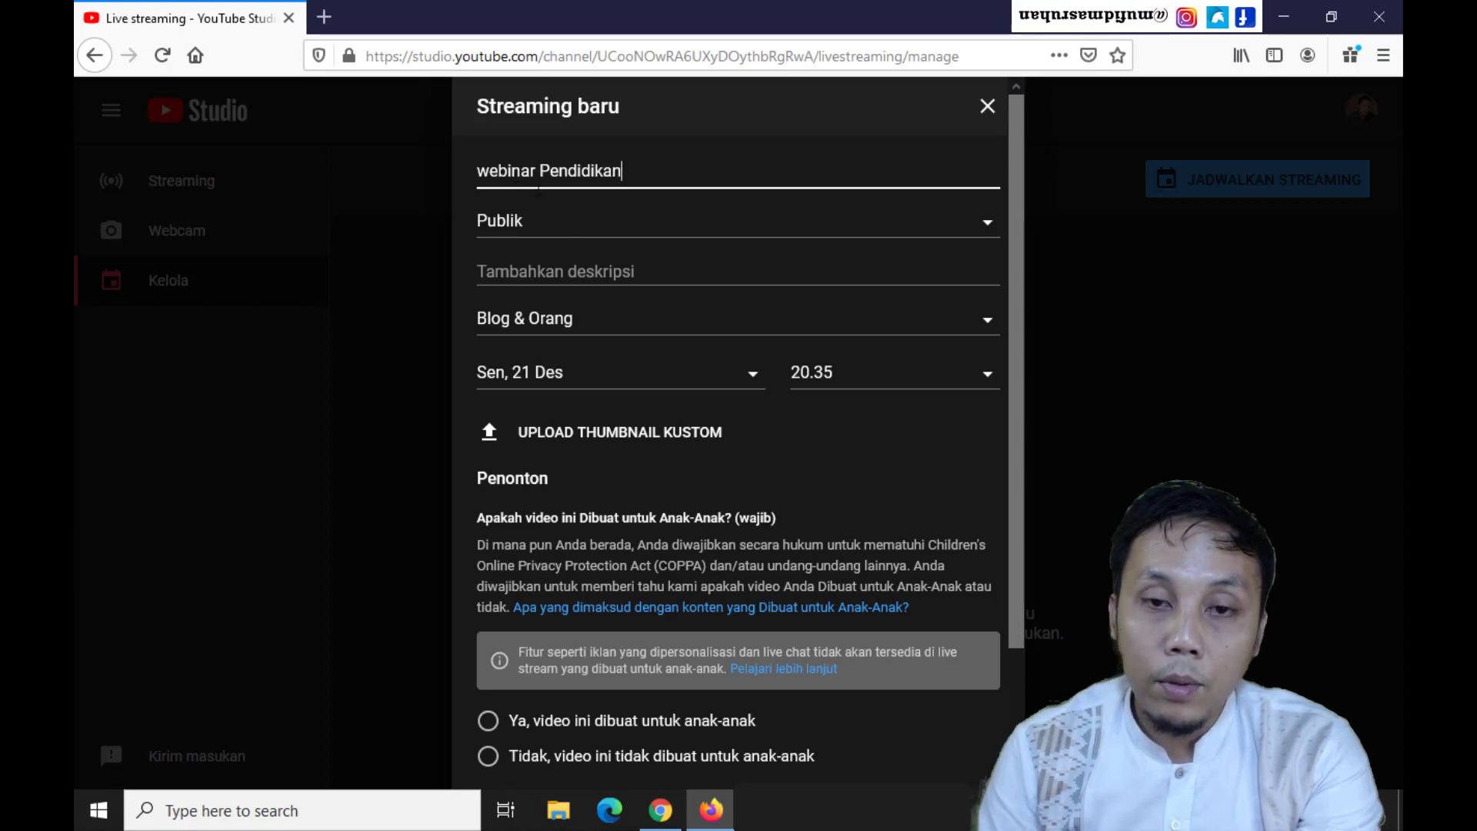
click(600, 229)
click(604, 233)
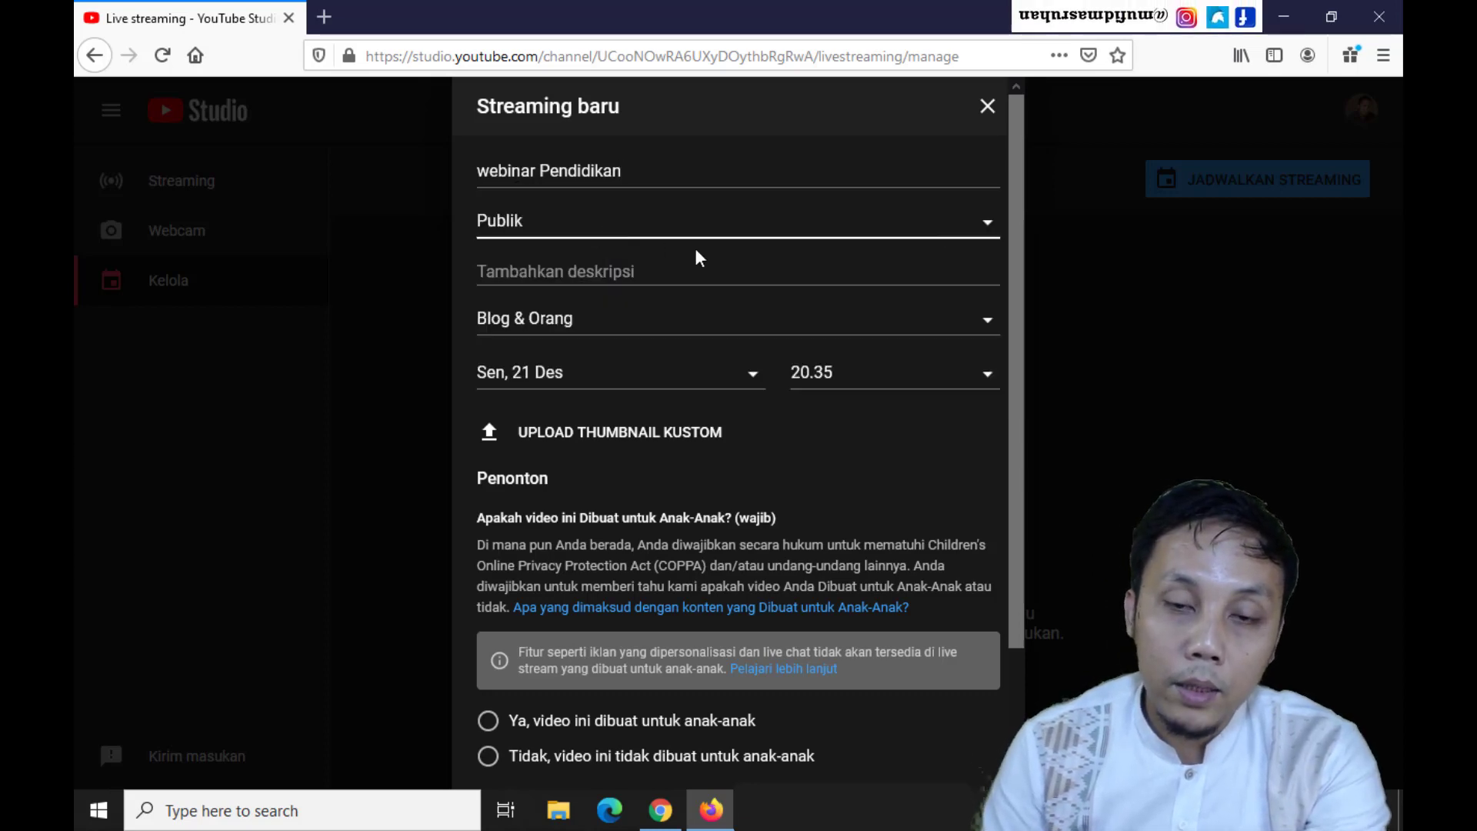
click(655, 239)
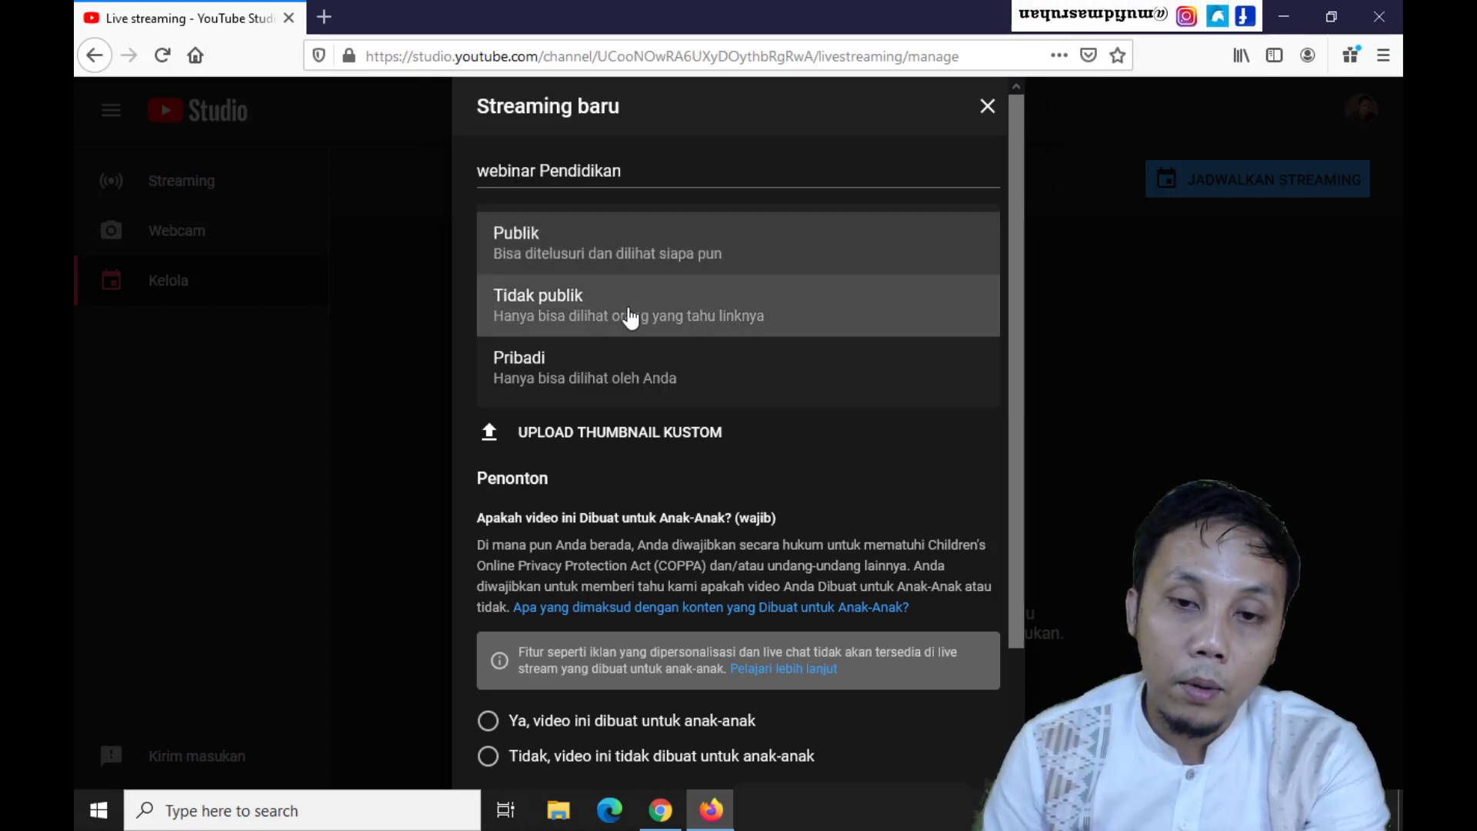
click(620, 262)
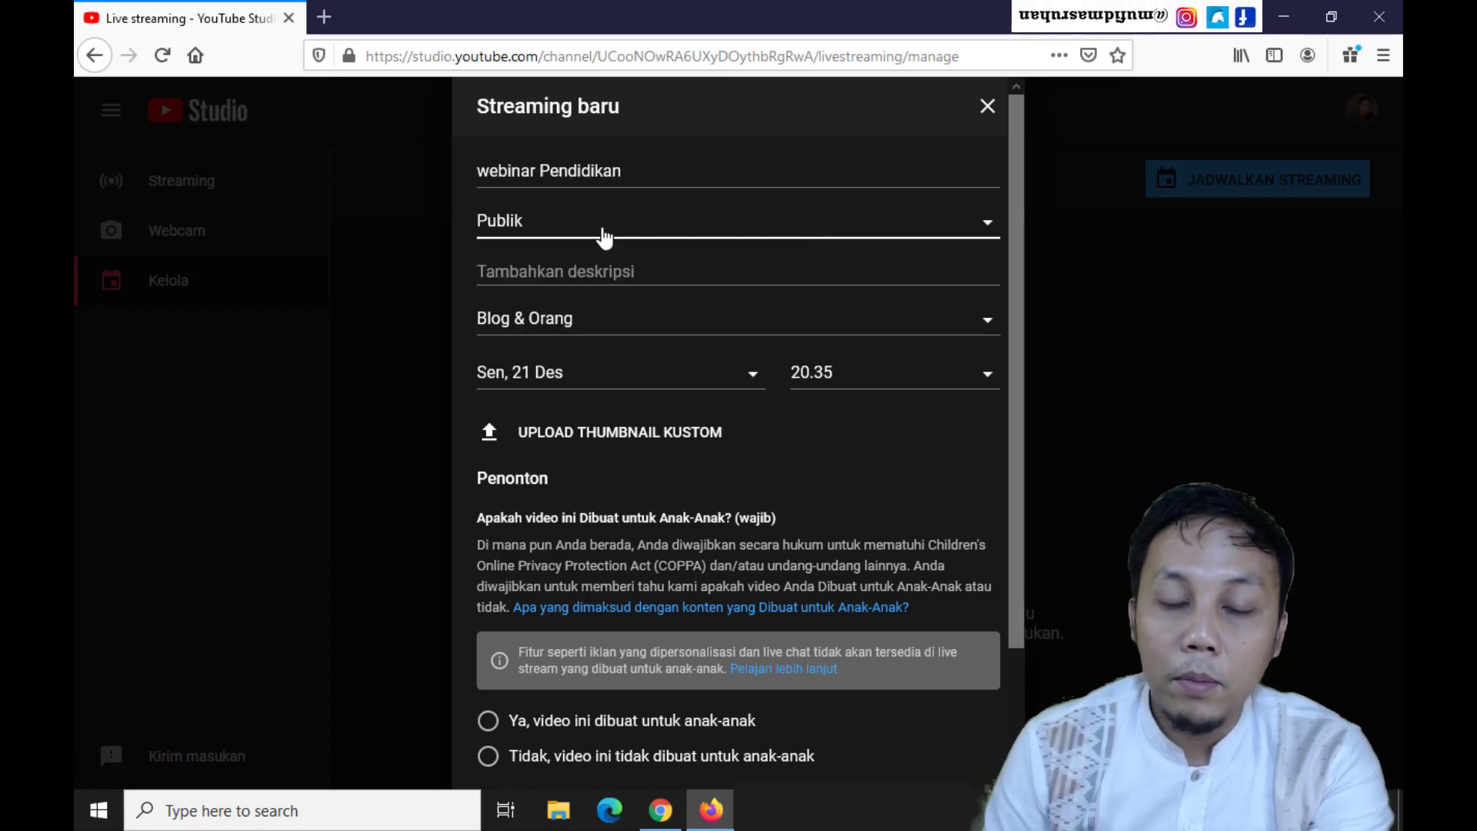
Schedule the stream for Tuesday 22 December at 07.00
click(686, 383)
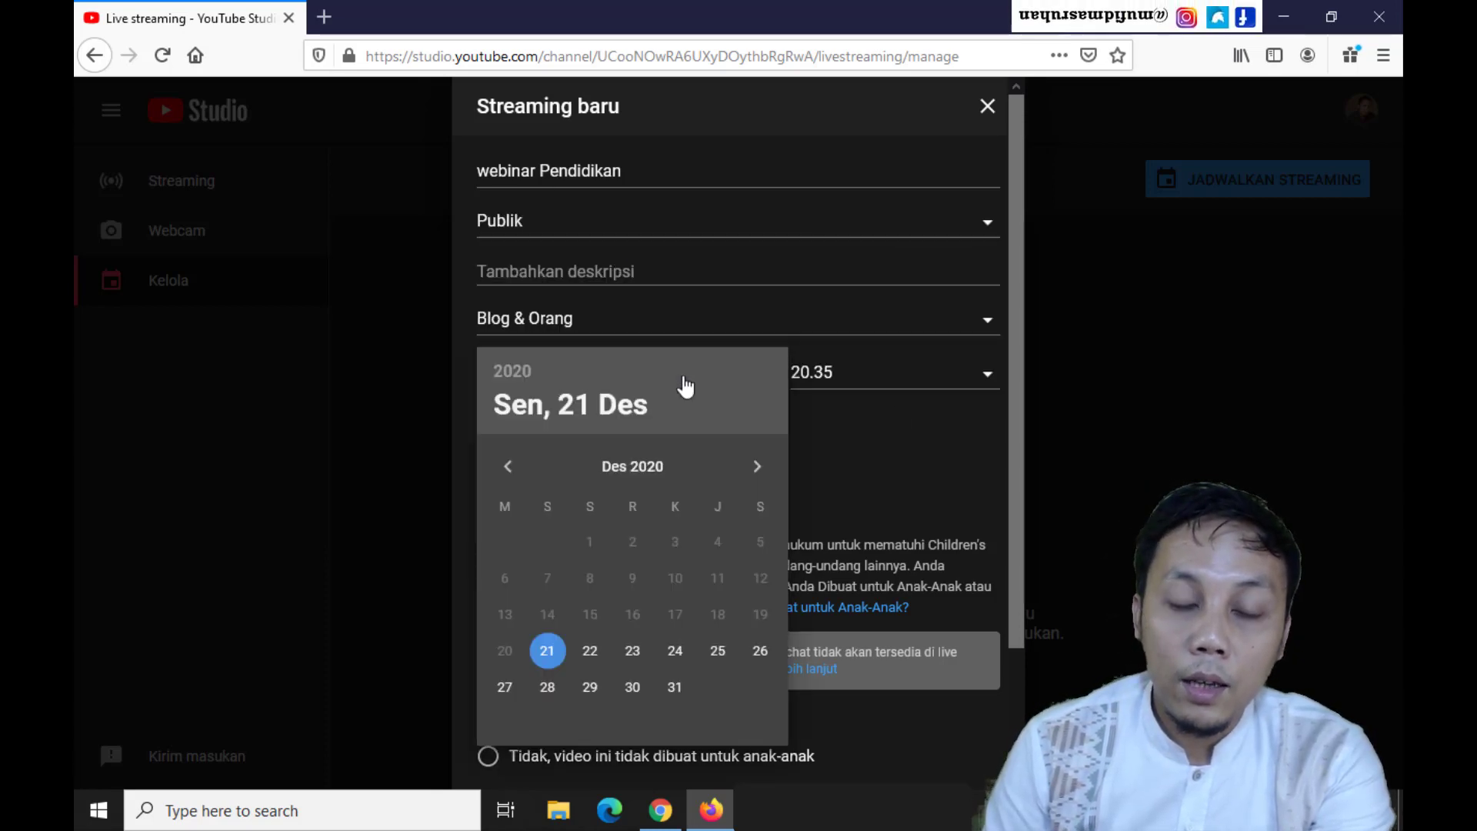
click(589, 650)
click(954, 379)
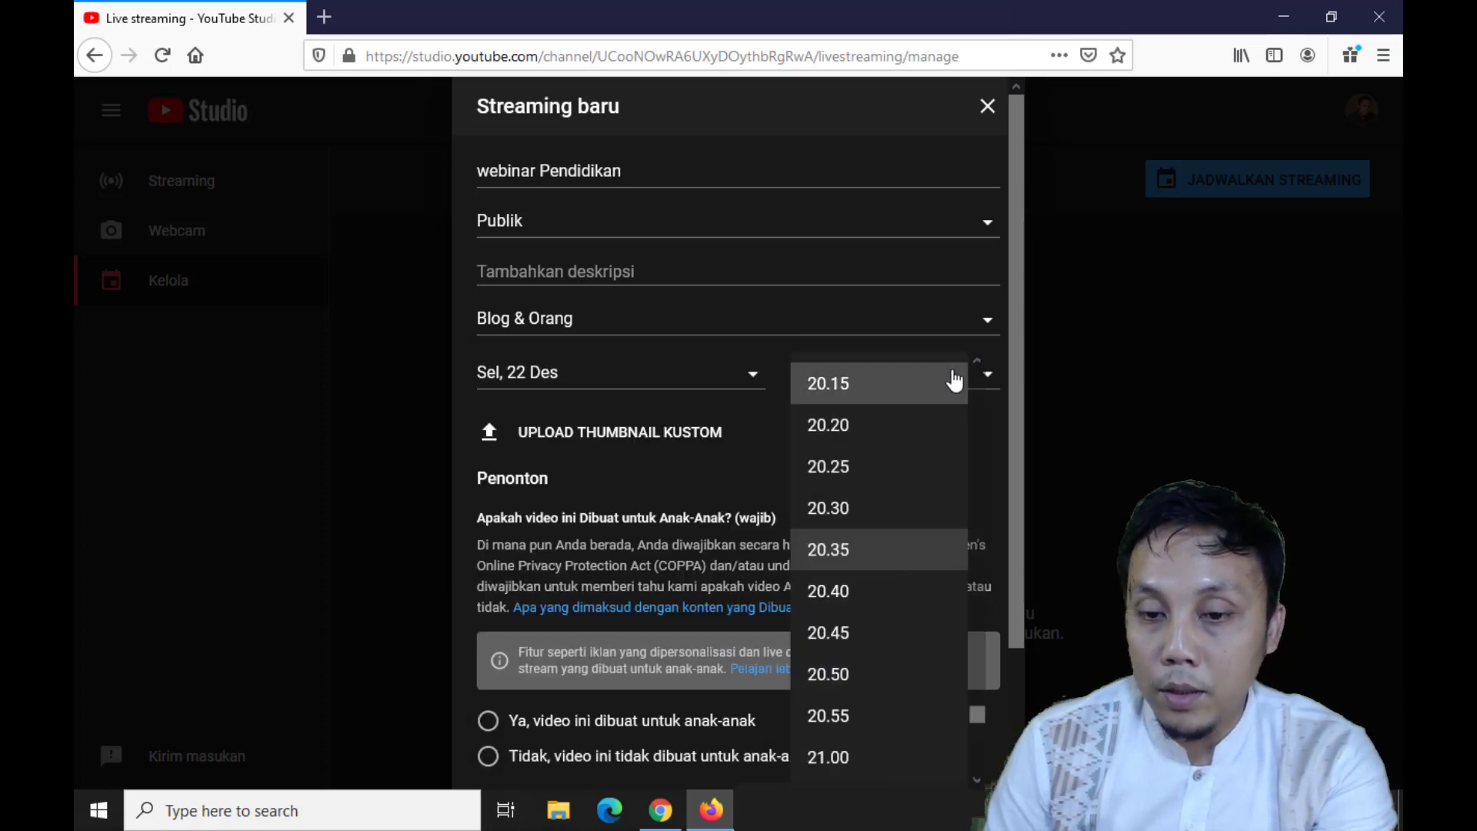
scroll(862, 432, up, 20)
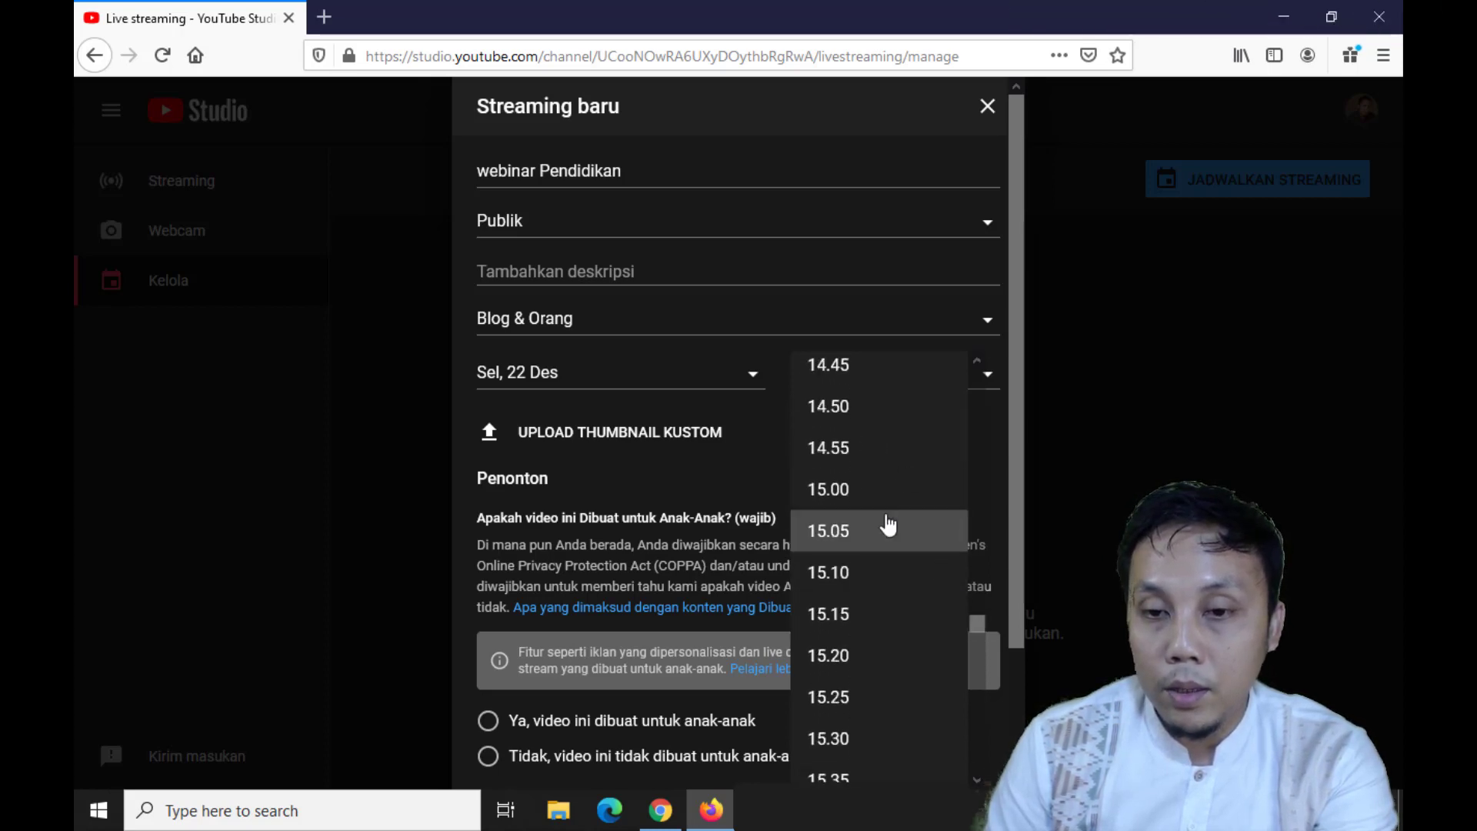
scroll(885, 458, up, 20)
scroll(885, 450, up, 12)
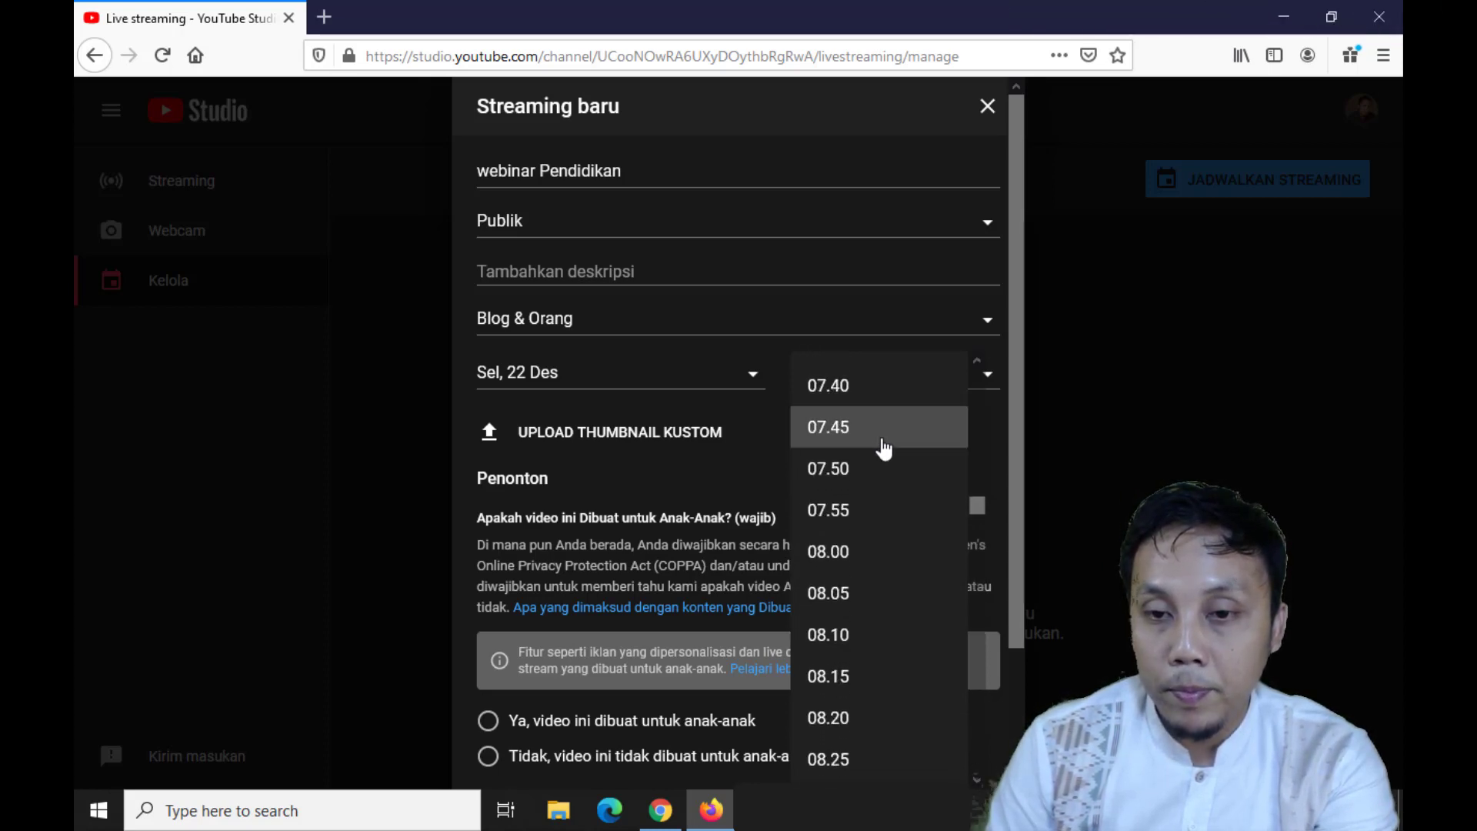
click(827, 420)
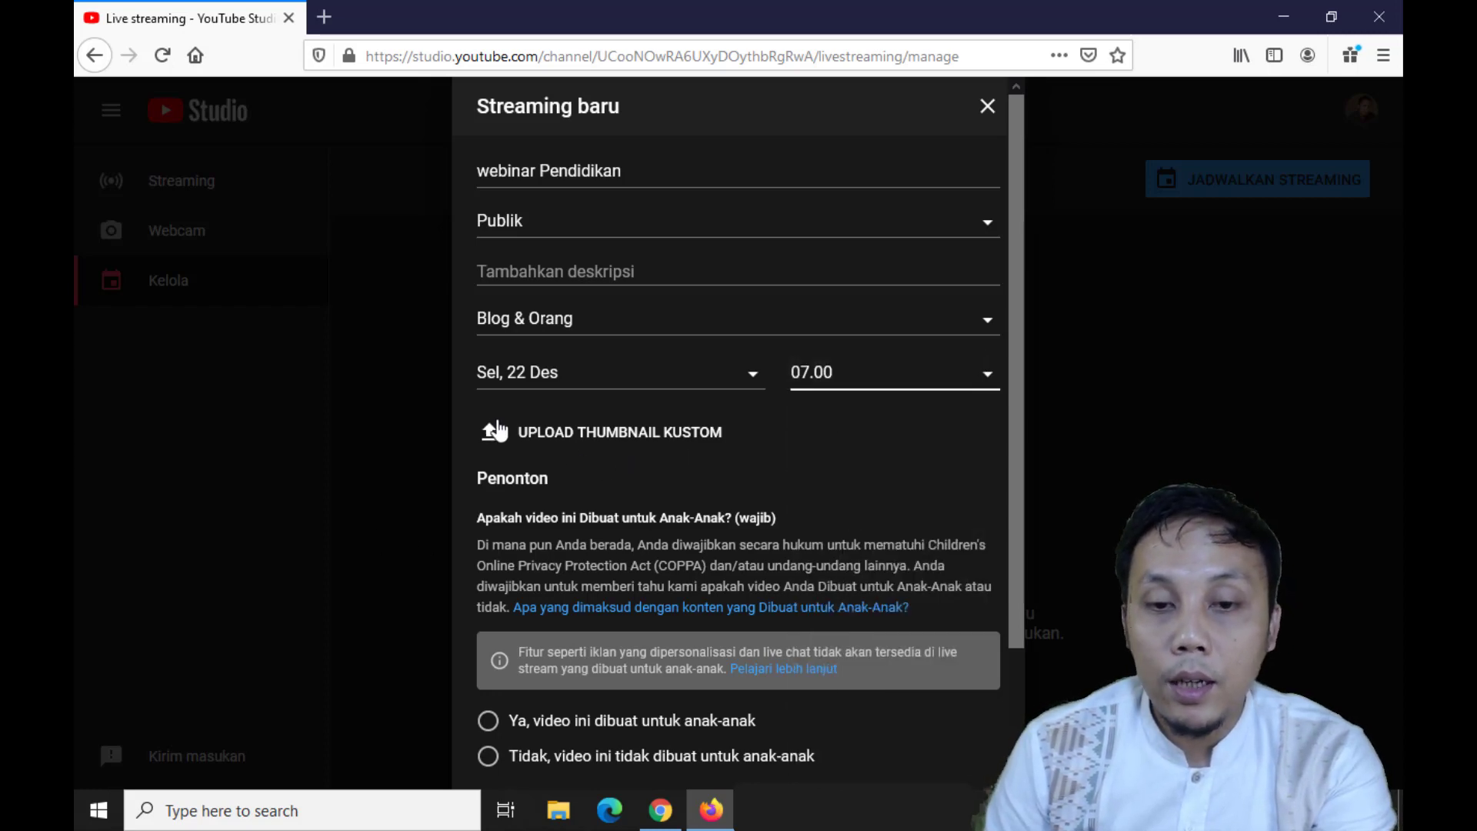
Upload the image SMK1Musuk from the Downloads folder as the stream's custom thumbnail
scroll(492, 431, down, 2)
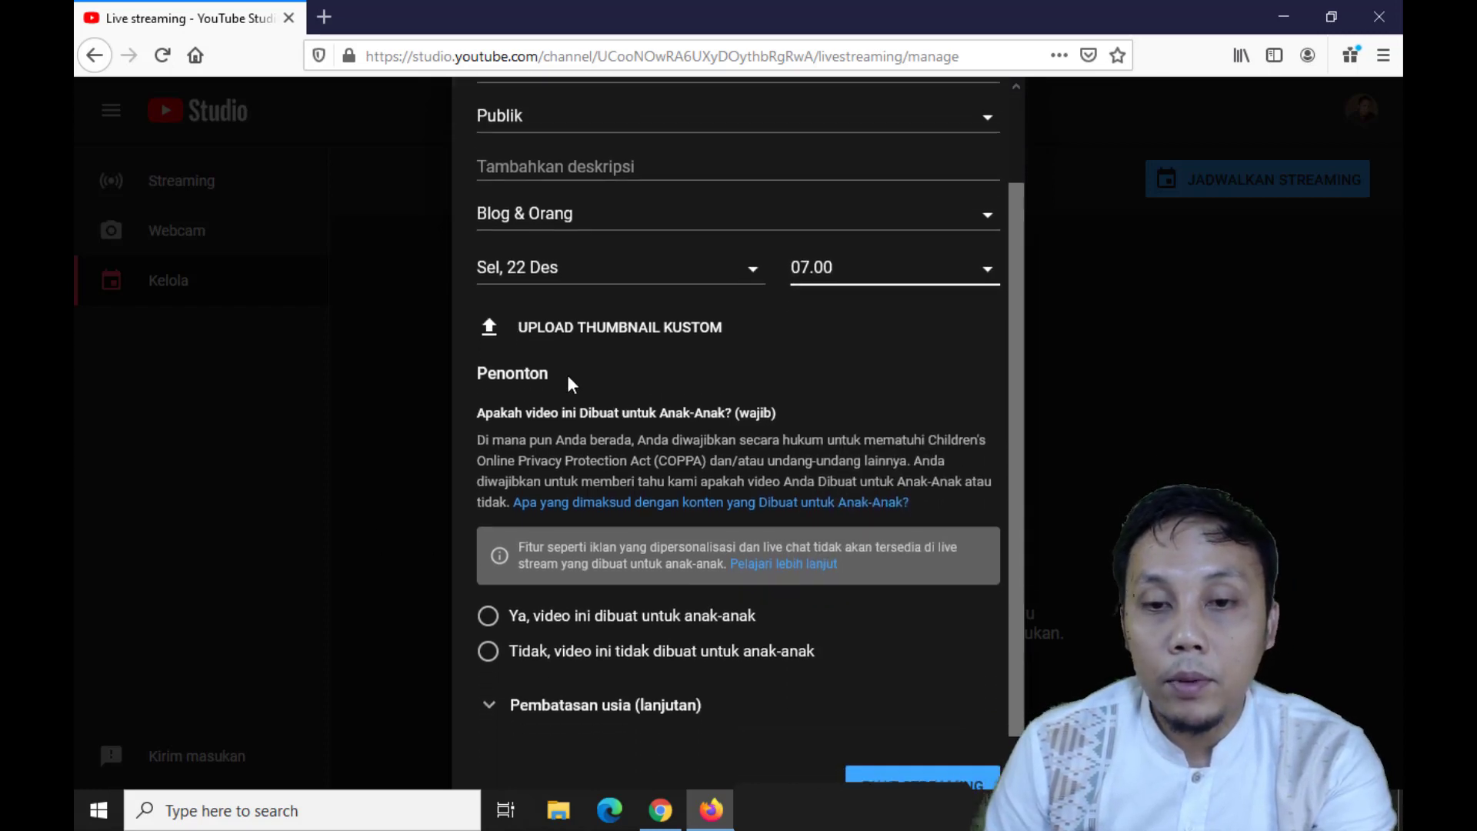
click(533, 327)
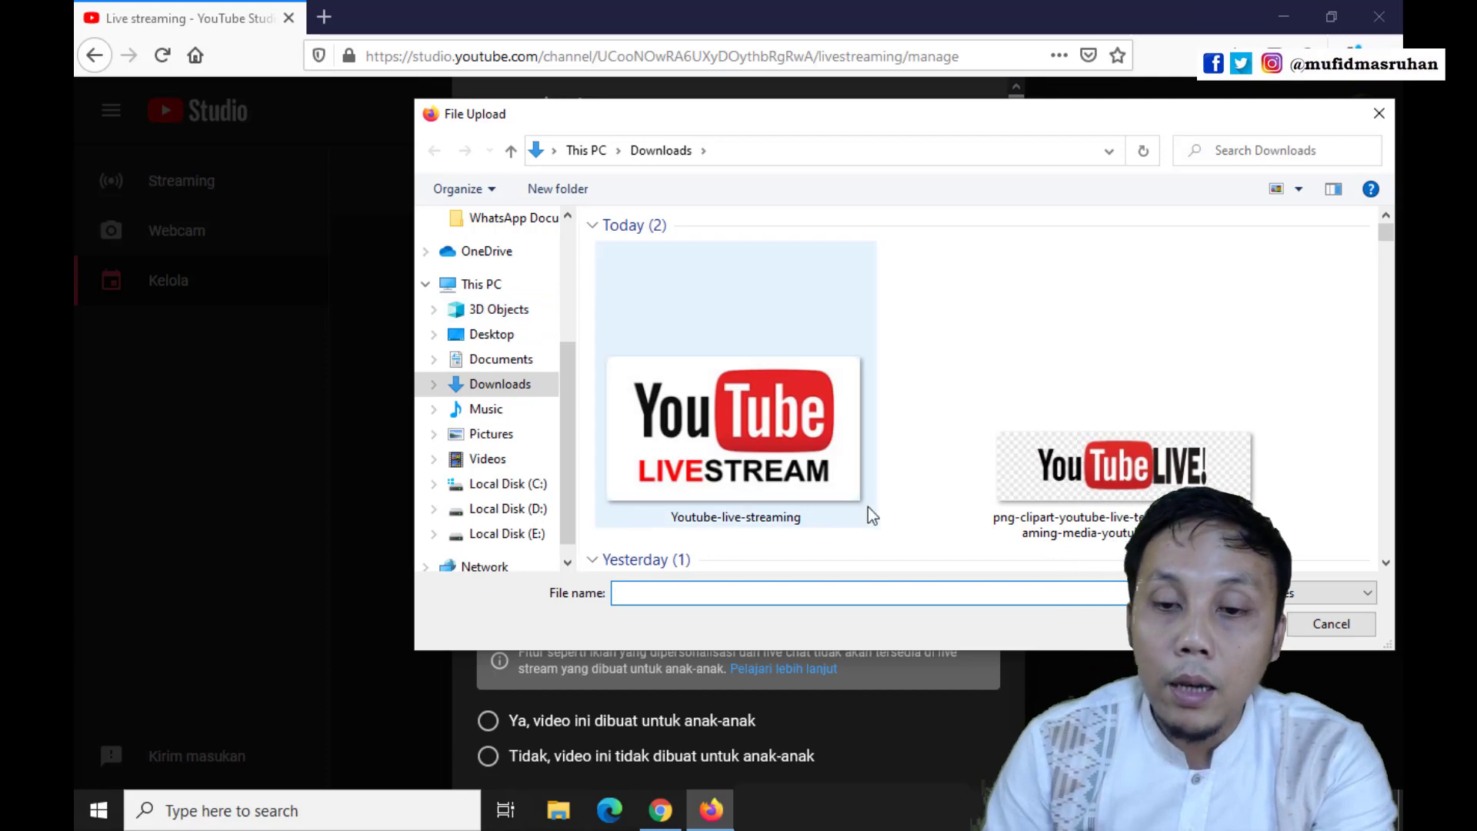
scroll(870, 507, down, 3)
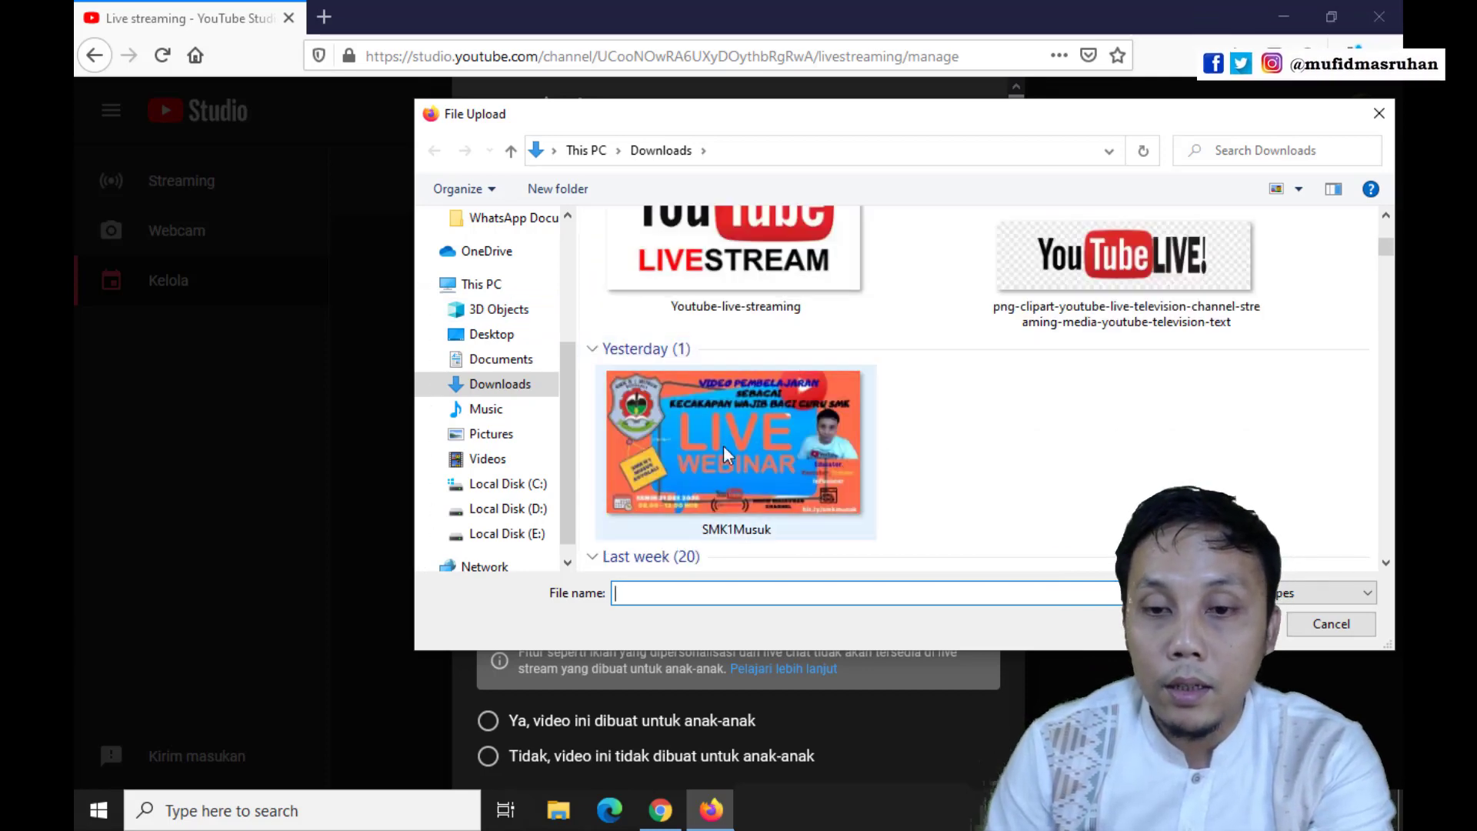
click(764, 453)
click(1234, 624)
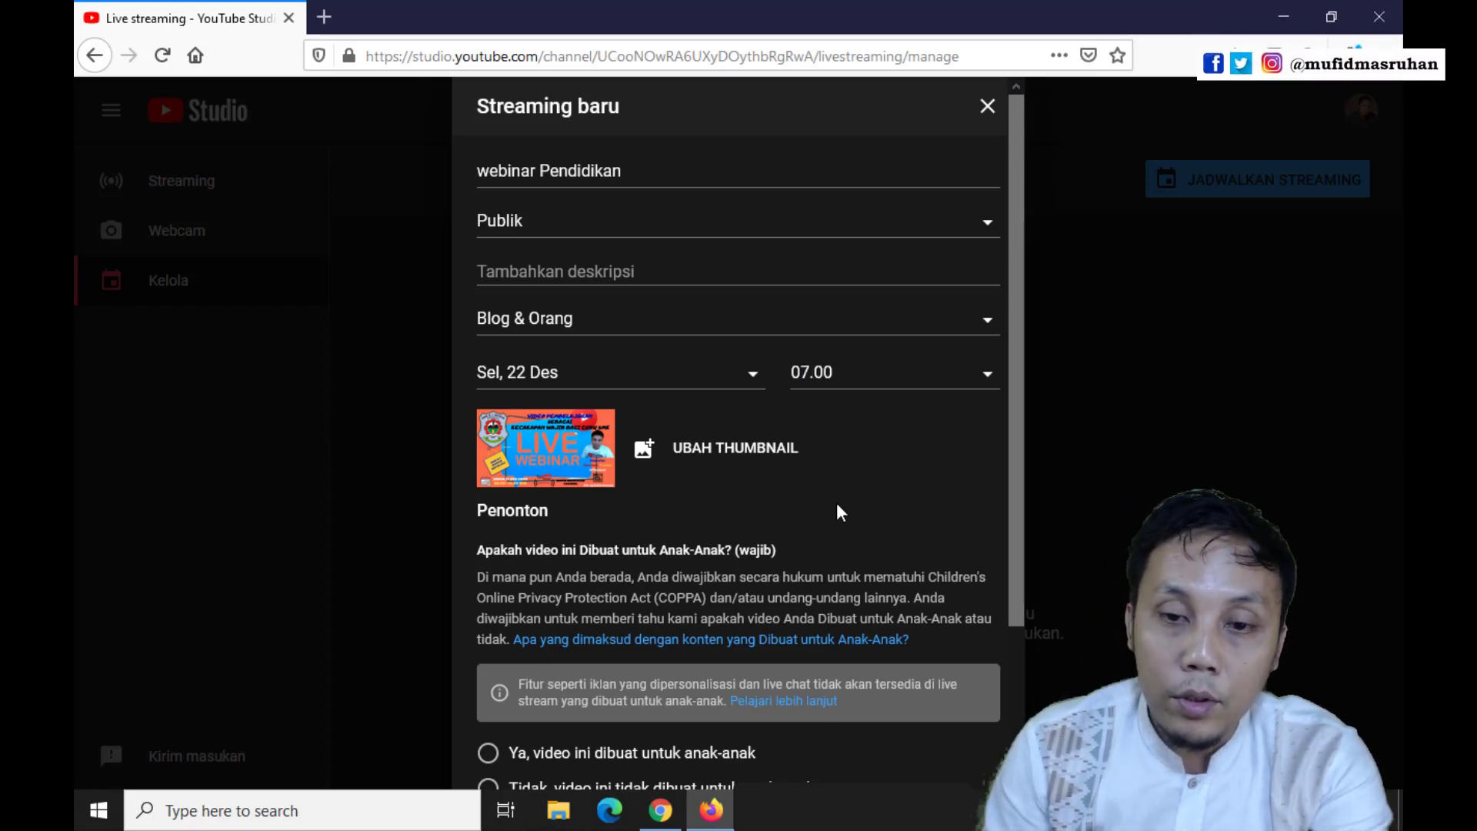
Mark the stream as not made for kids and create the scheduled stream
scroll(851, 520, down, 3)
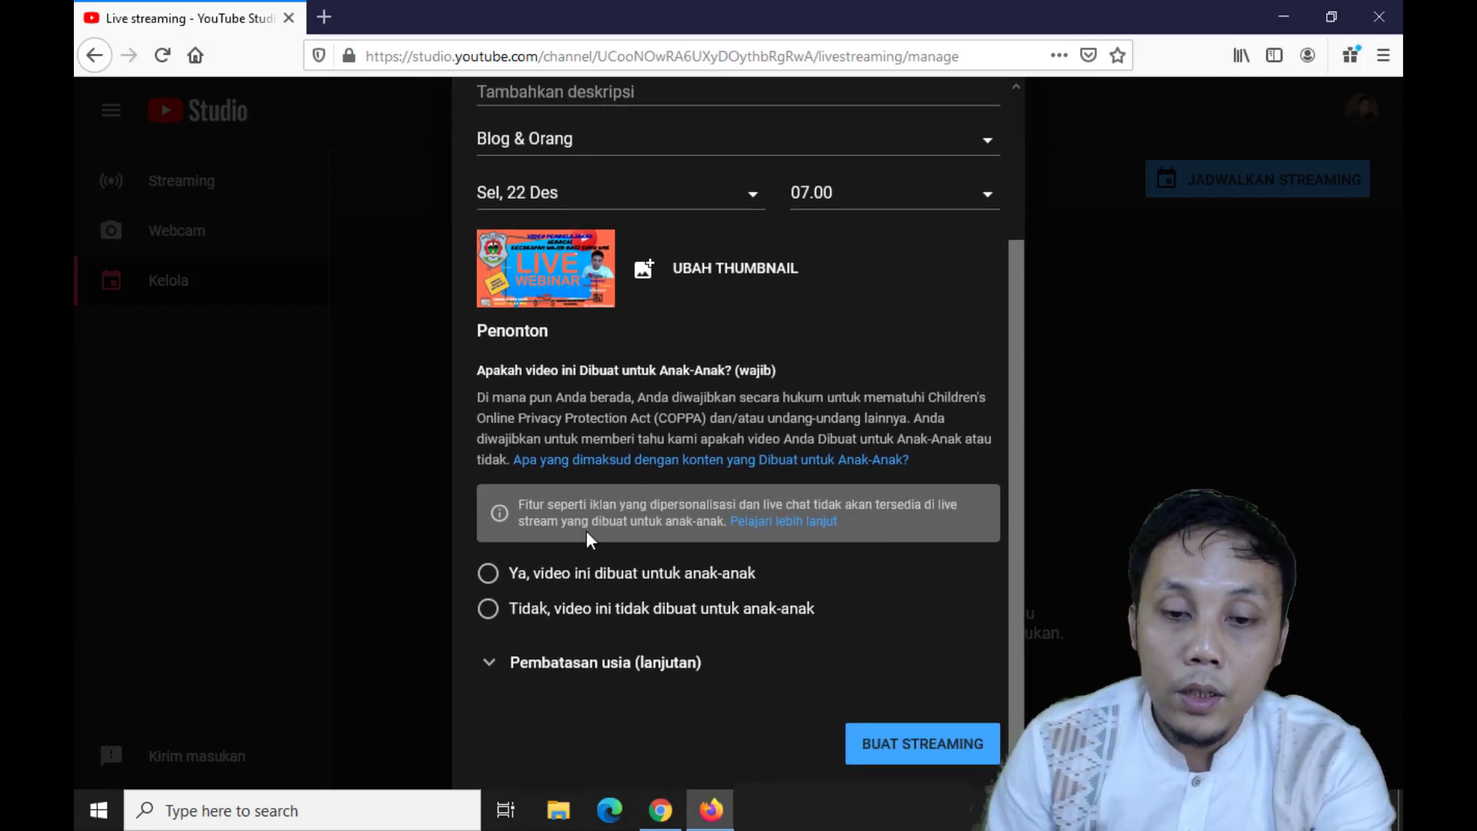
click(488, 609)
scroll(953, 649, up, 3)
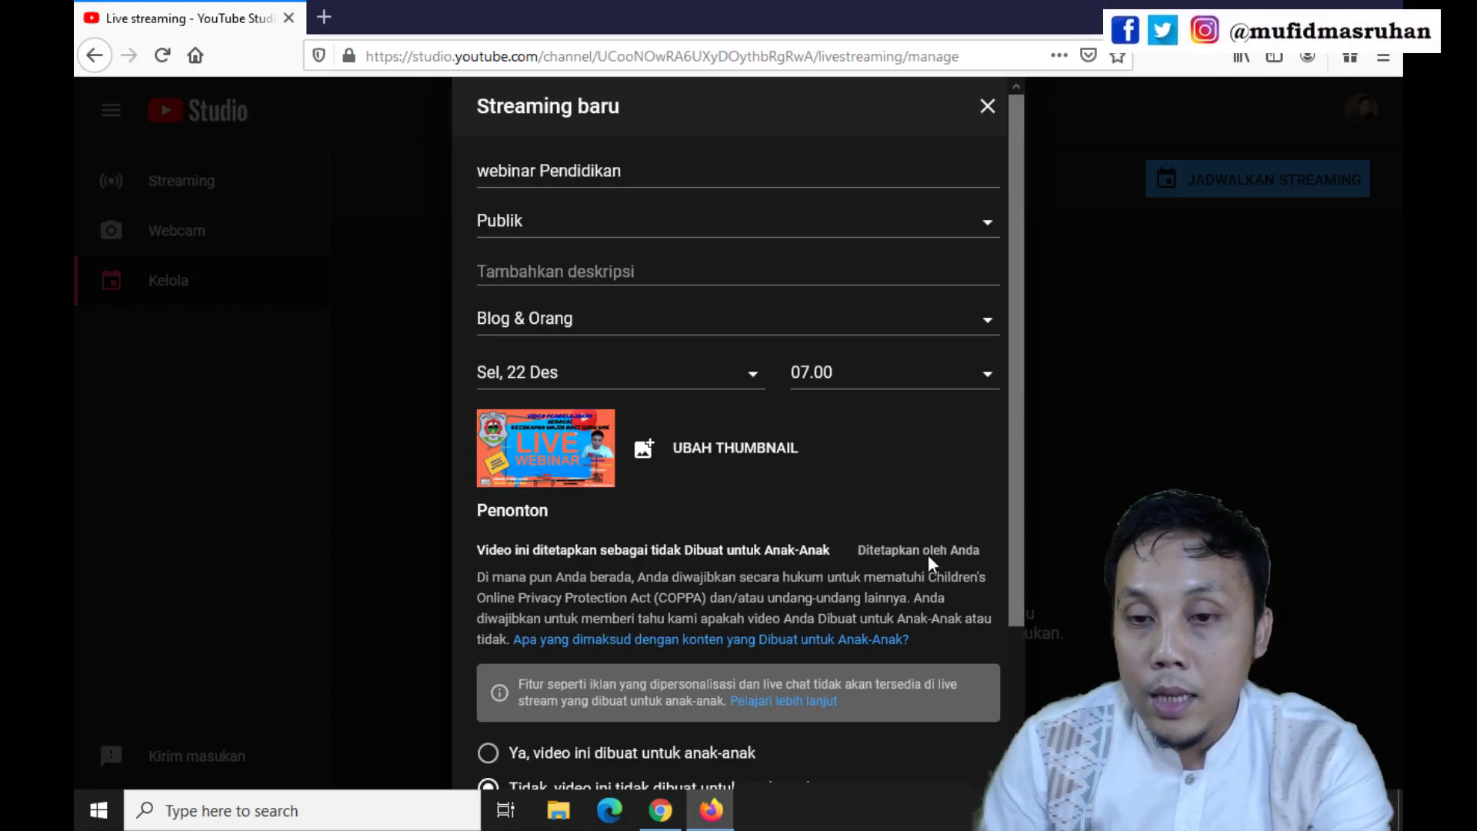
scroll(805, 538, down, 3)
scroll(785, 550, up, 3)
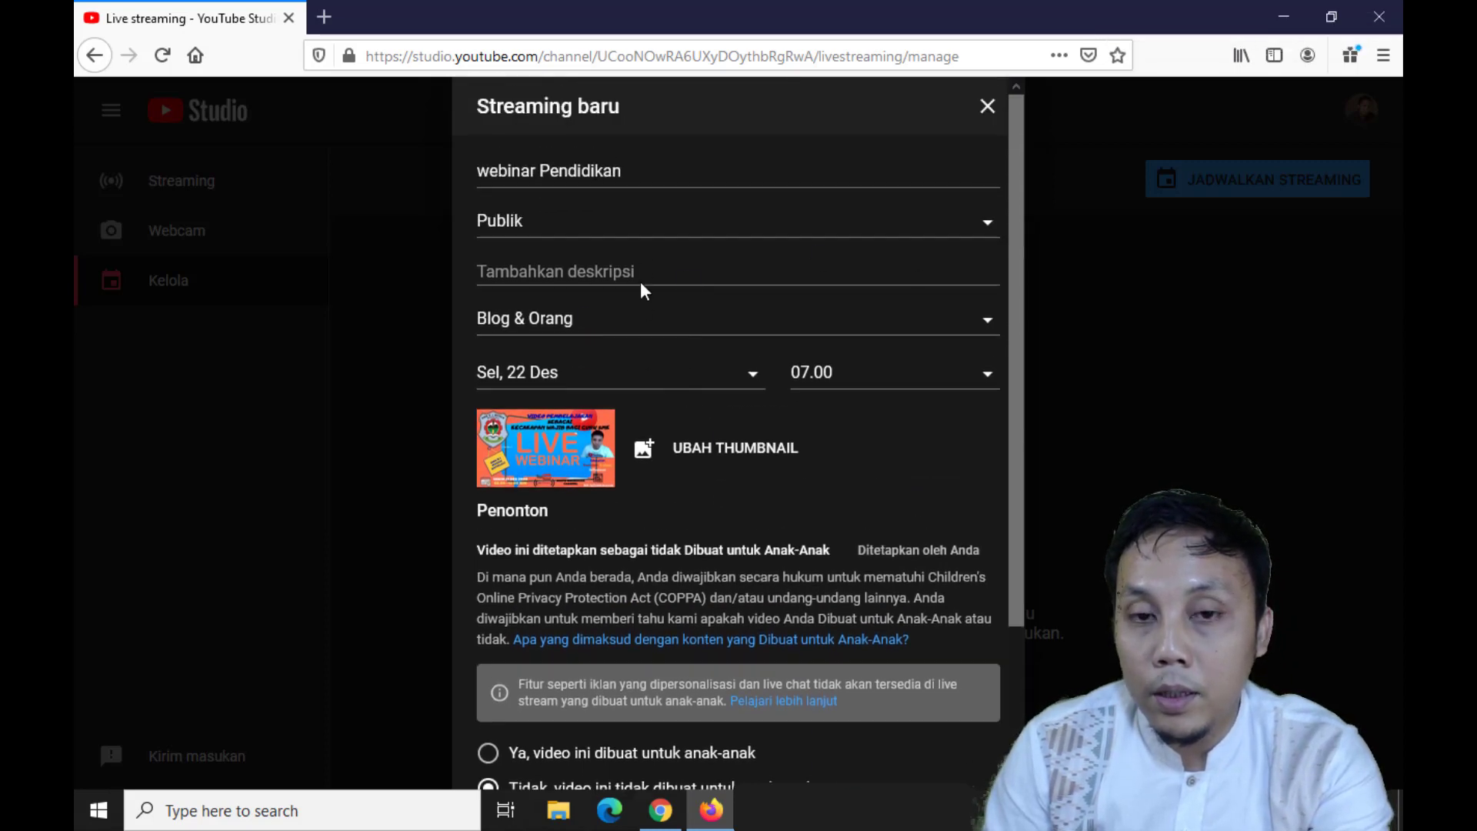
scroll(953, 526, down, 3)
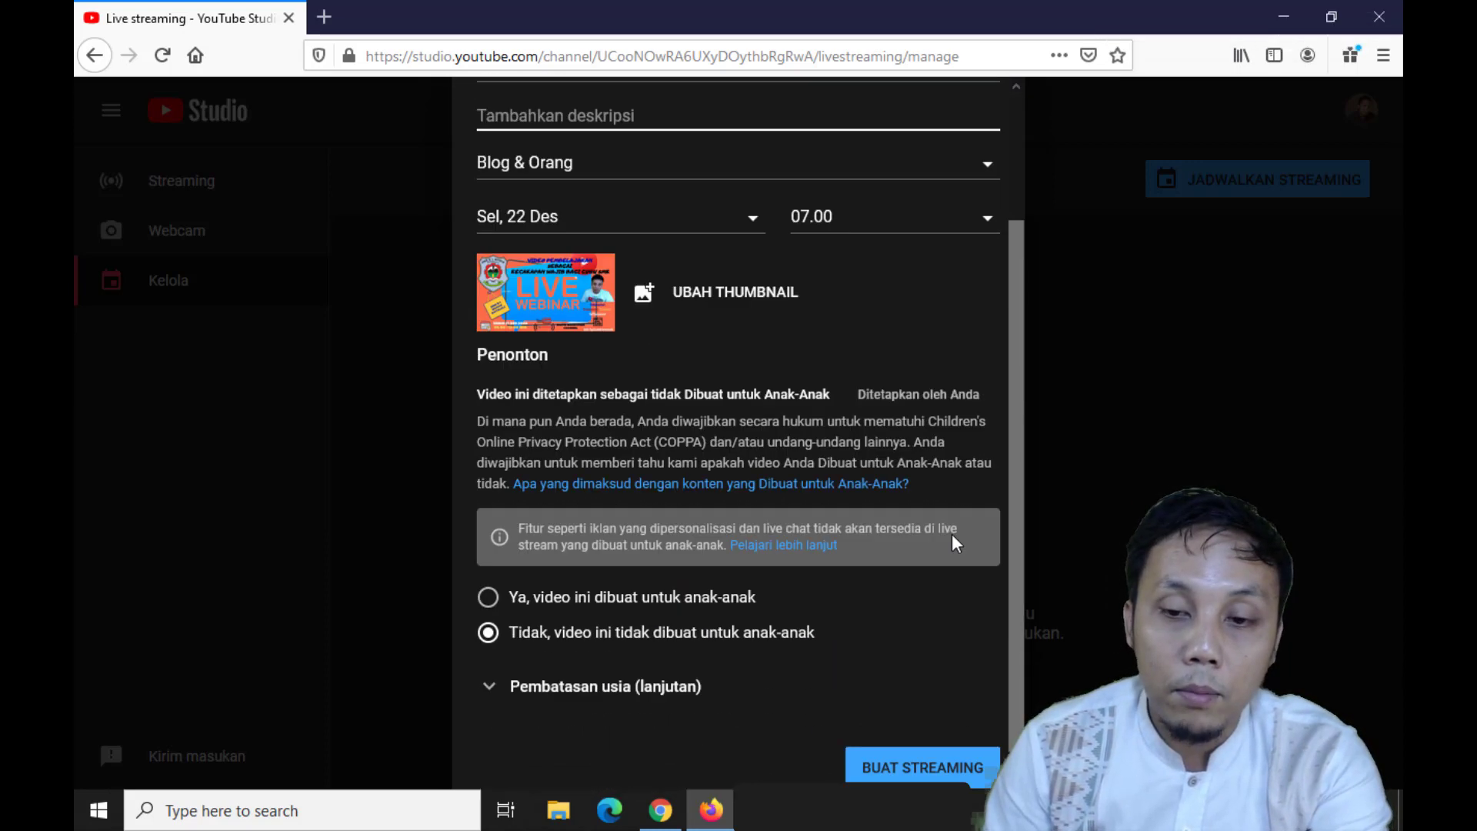
click(945, 746)
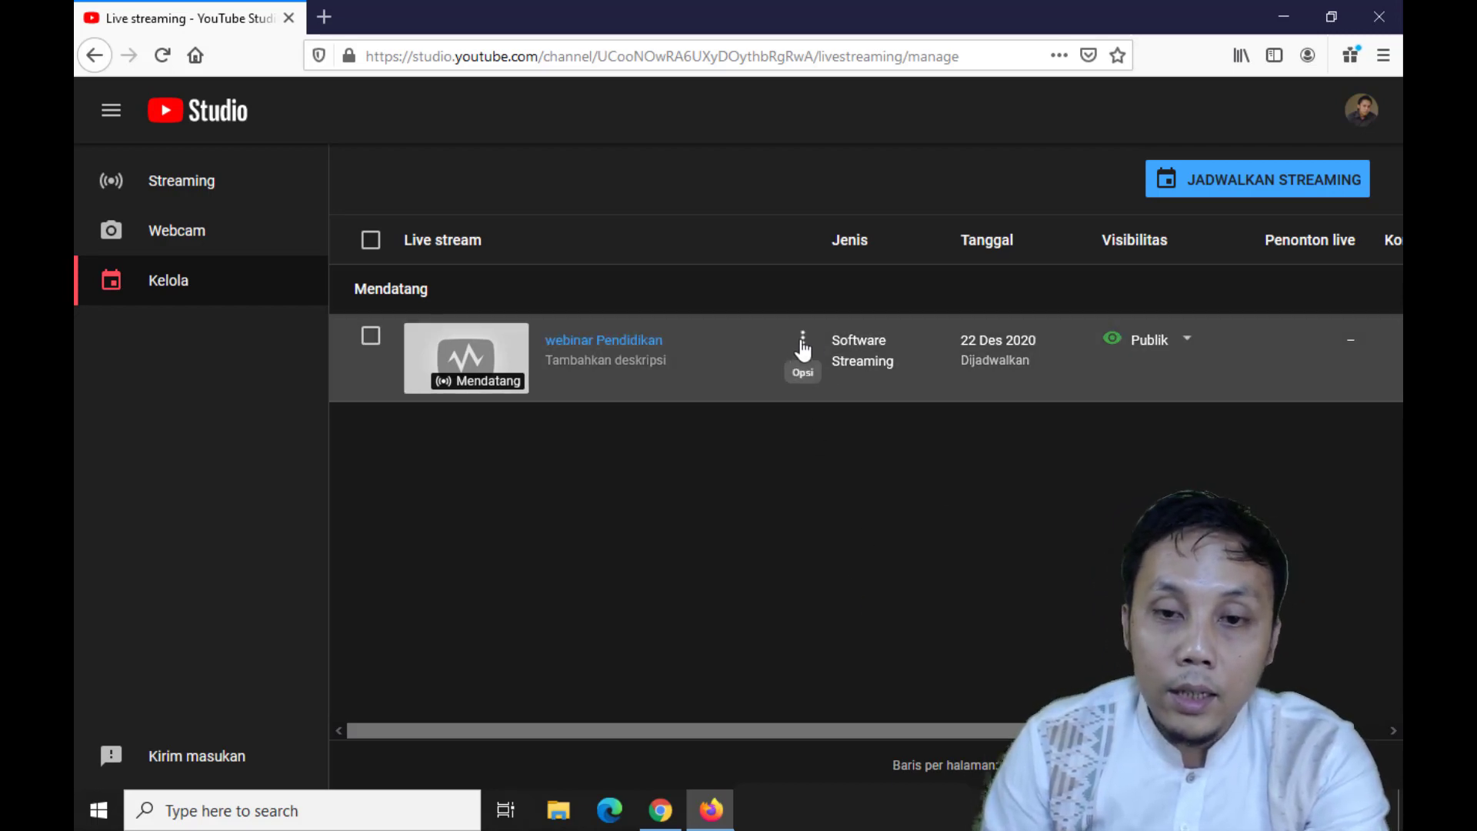
Copy the webinar Pendidikan stream's shareable link from its list options, then again from the share dialog in its control room
click(802, 342)
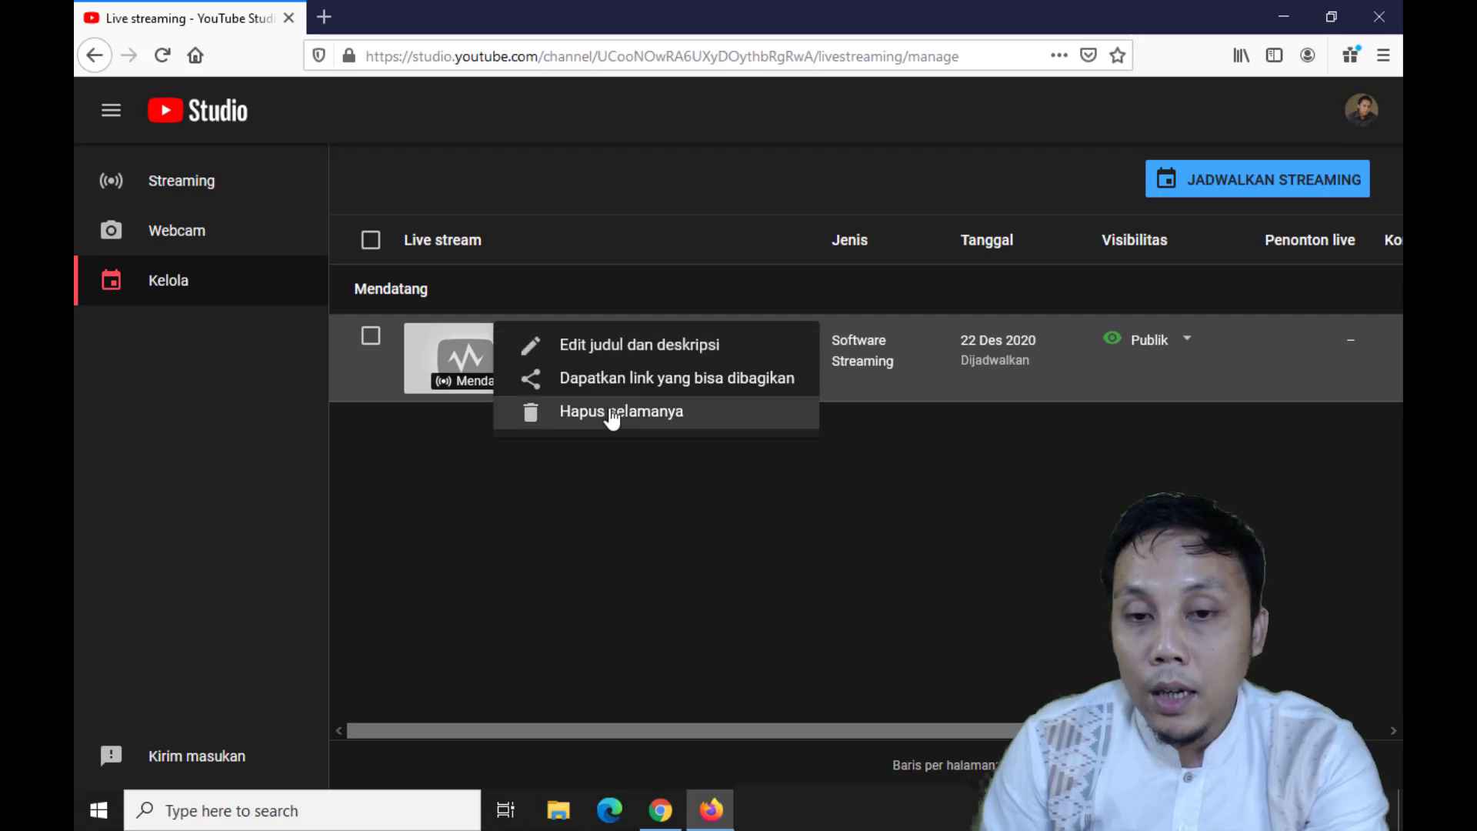
click(706, 389)
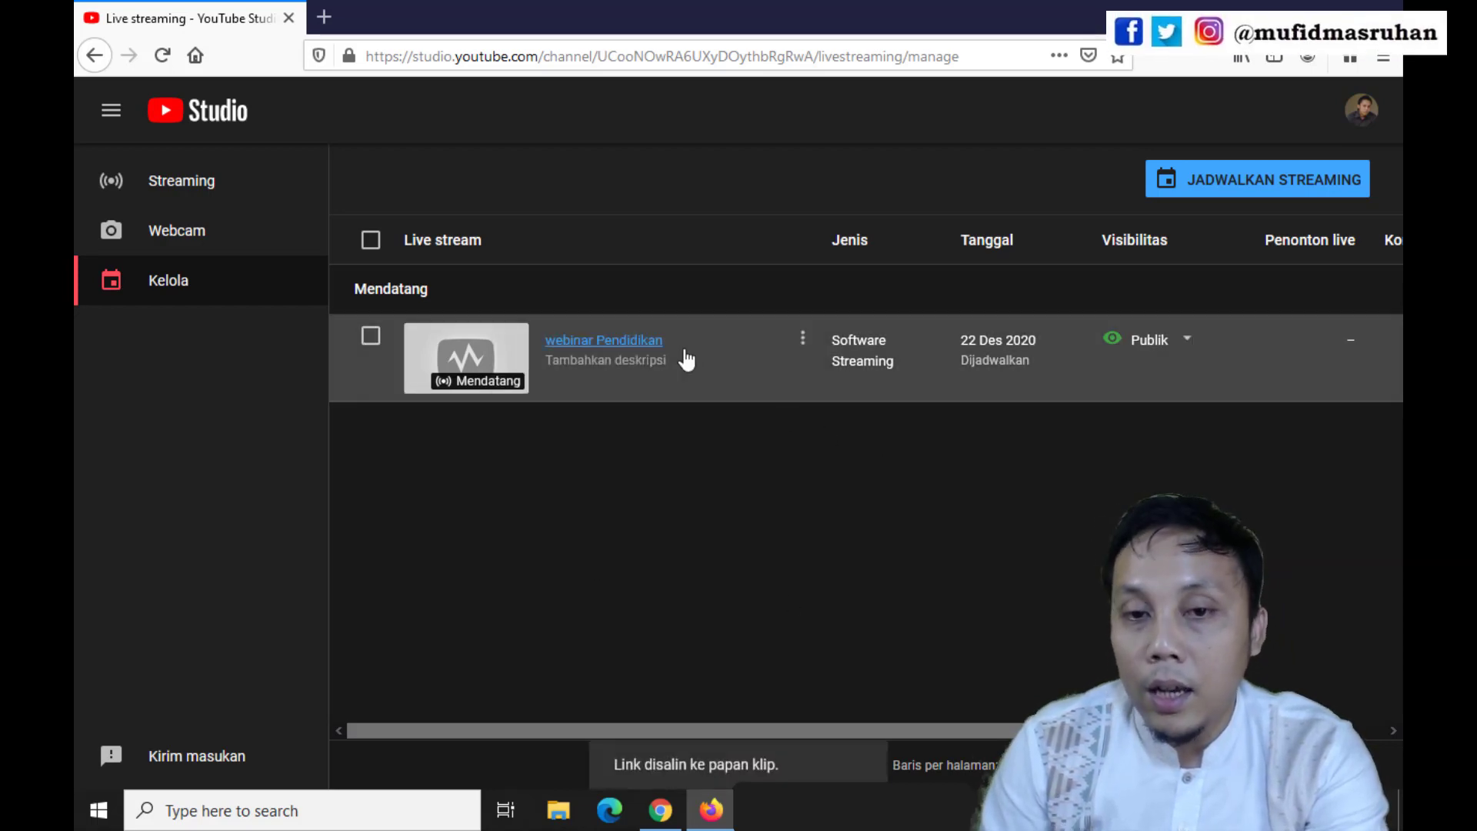
click(643, 346)
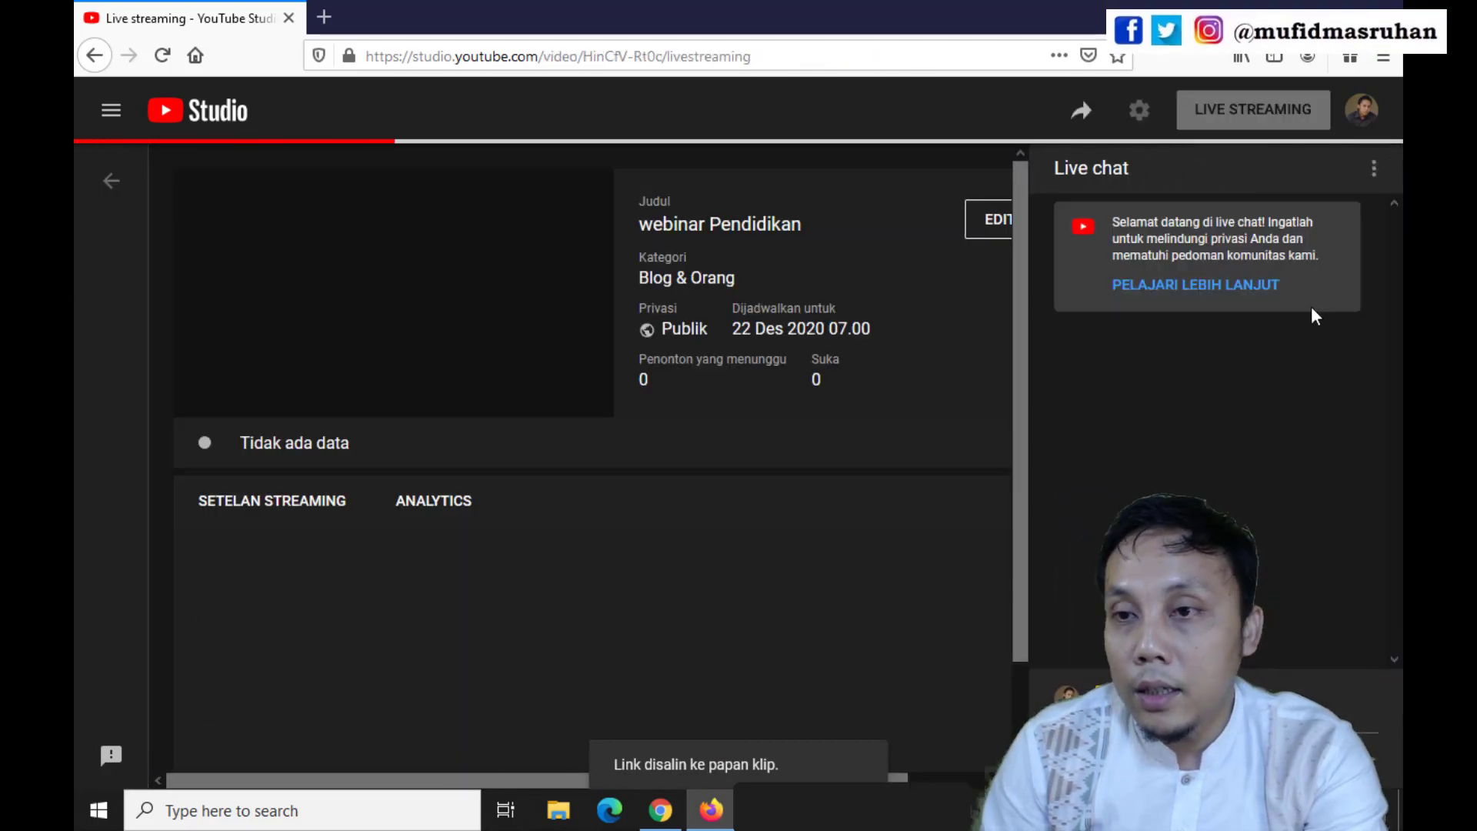
click(1086, 113)
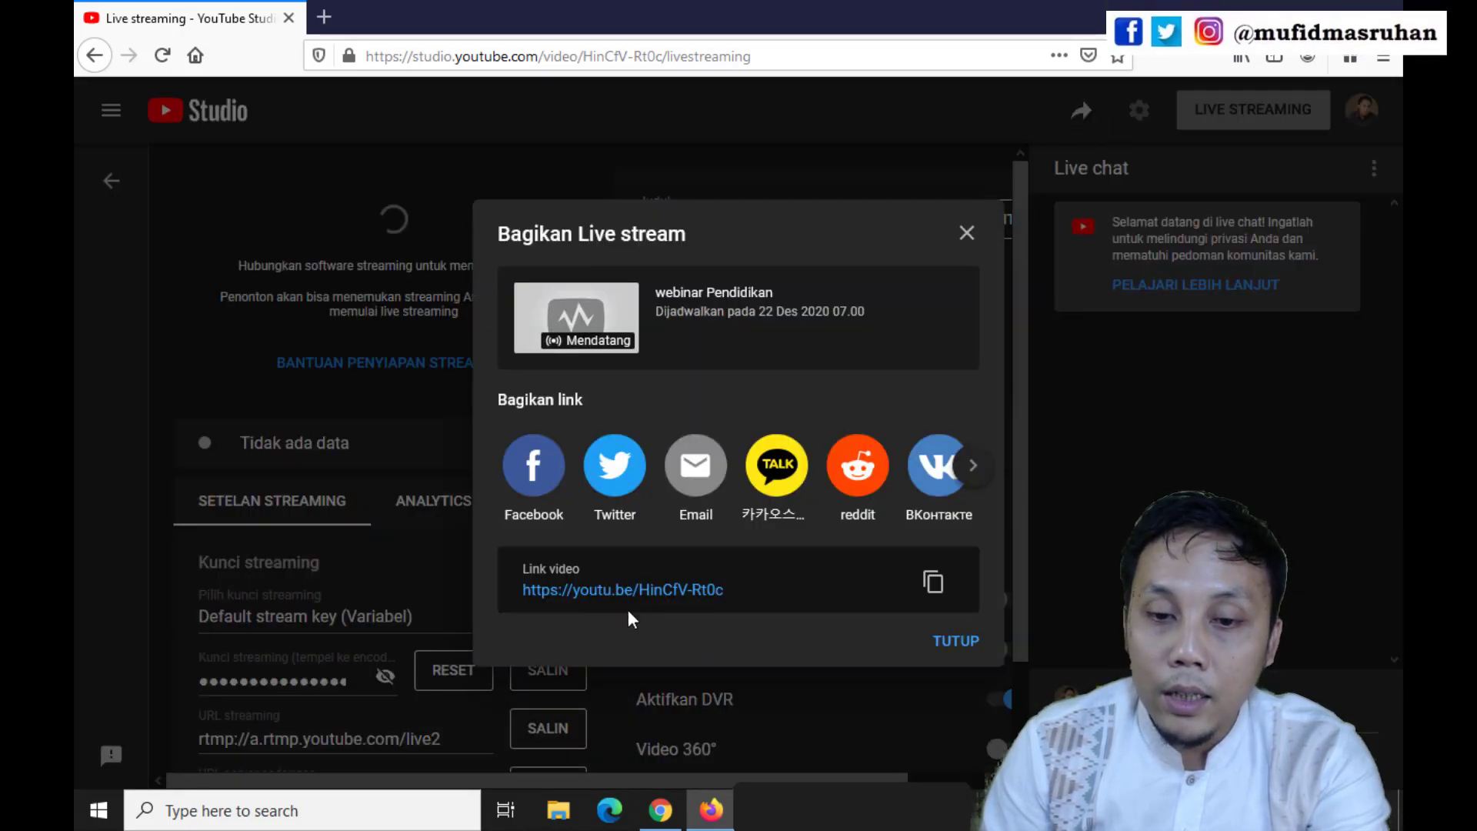
click(934, 583)
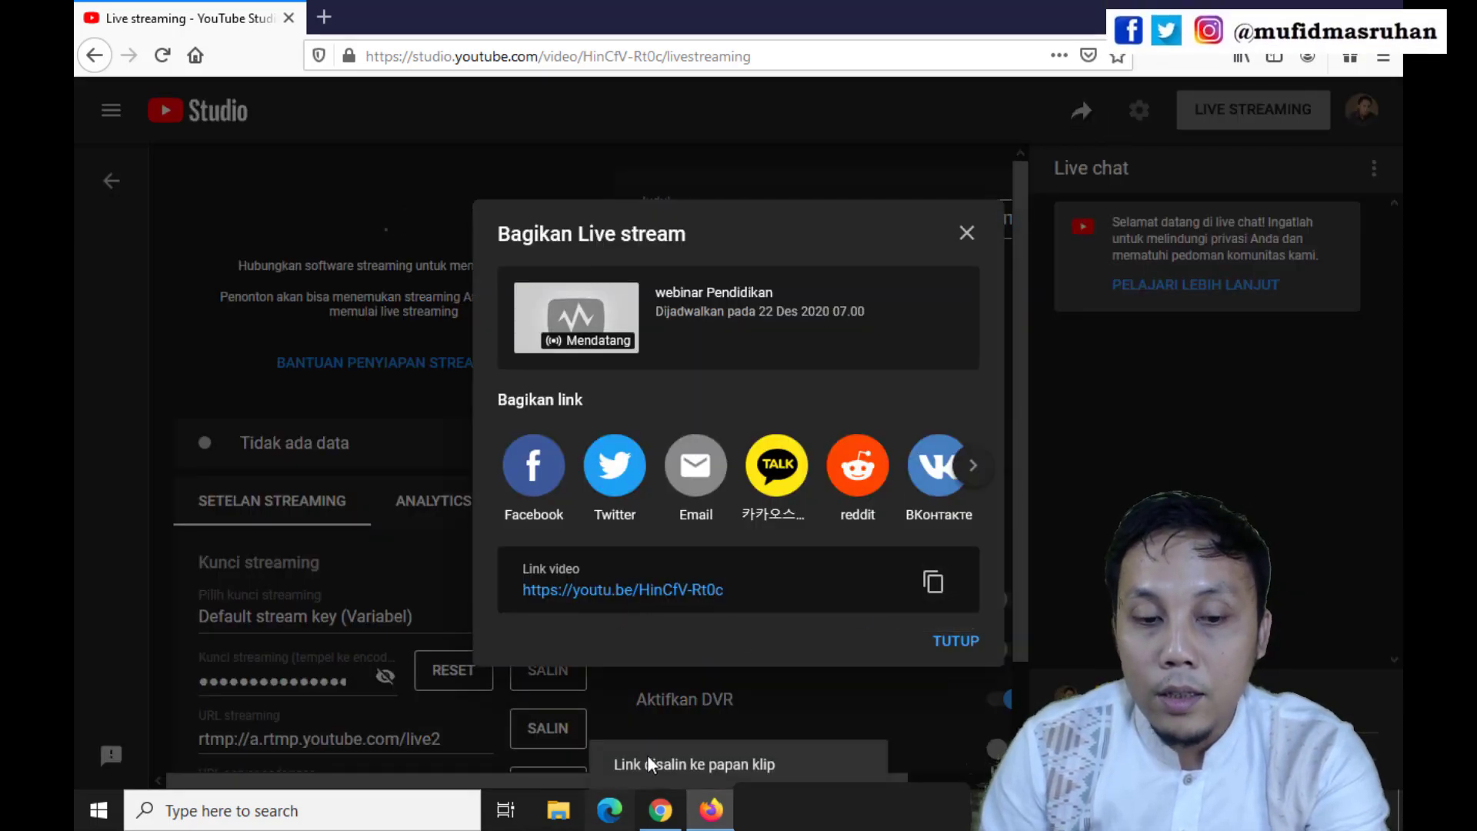
Switch to Notepad, paste the copied video link into a blank document, and minimize the window
click(416, 825)
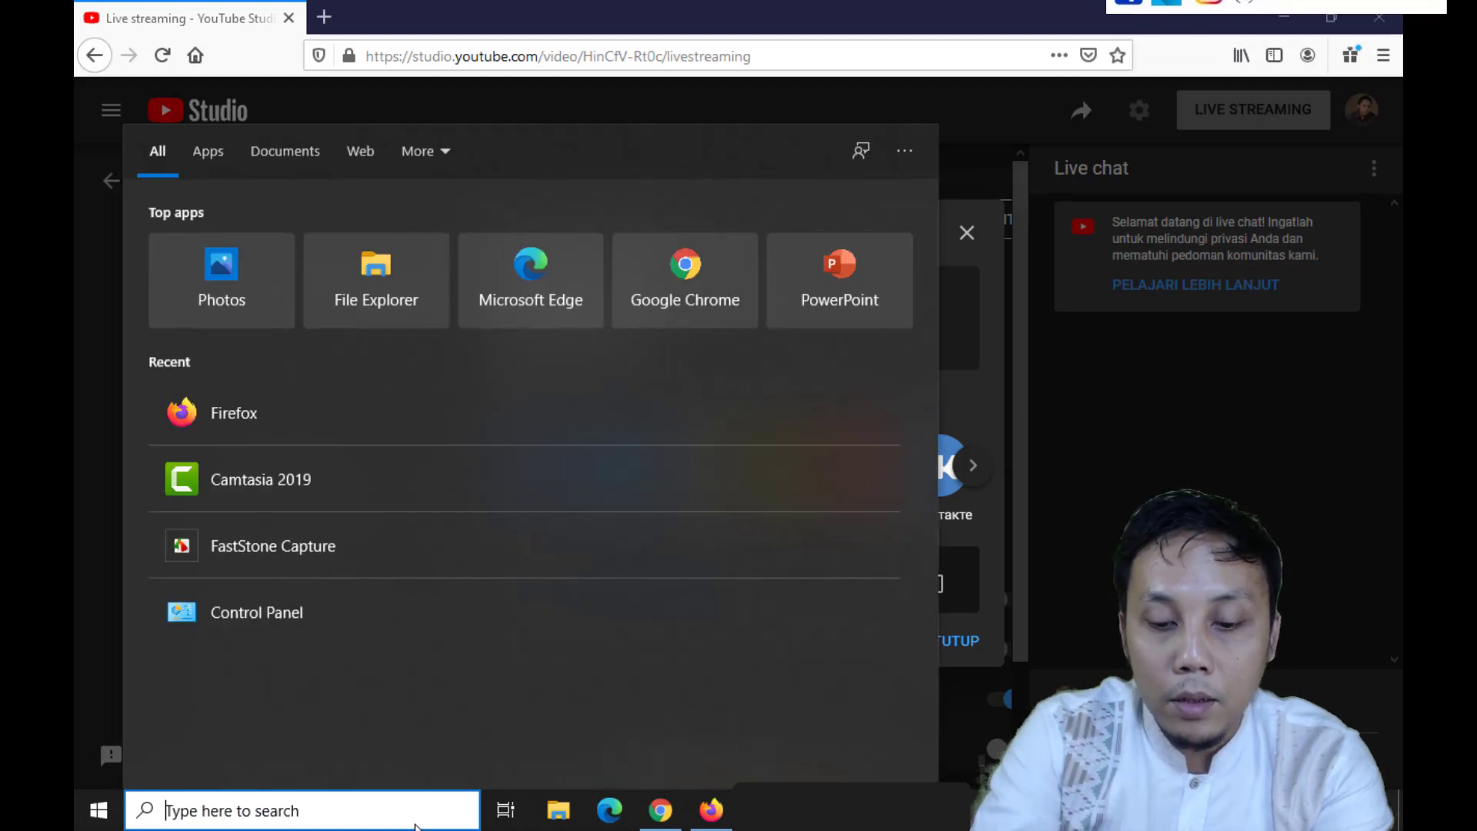
text(note)
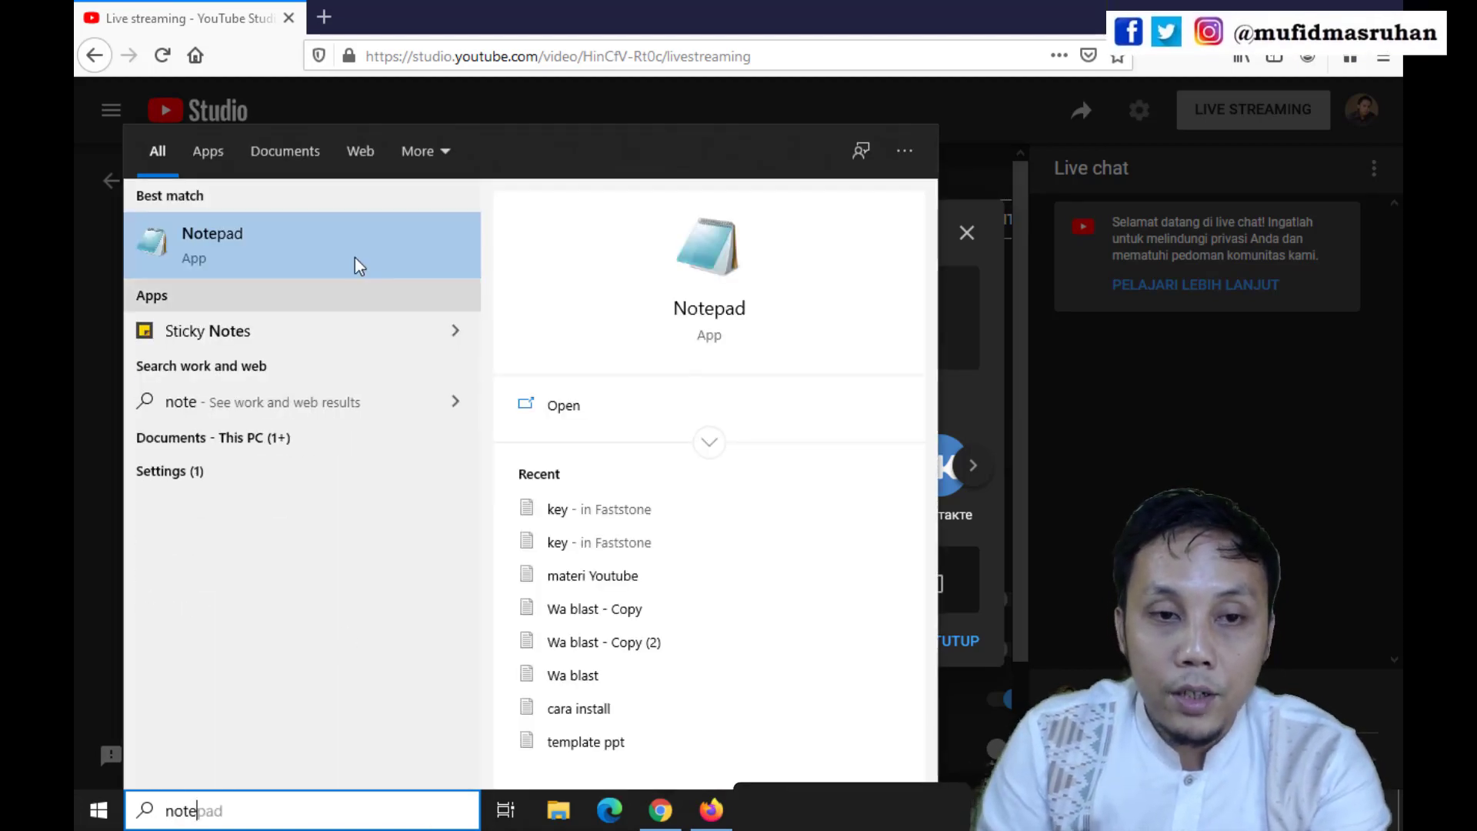
click(356, 262)
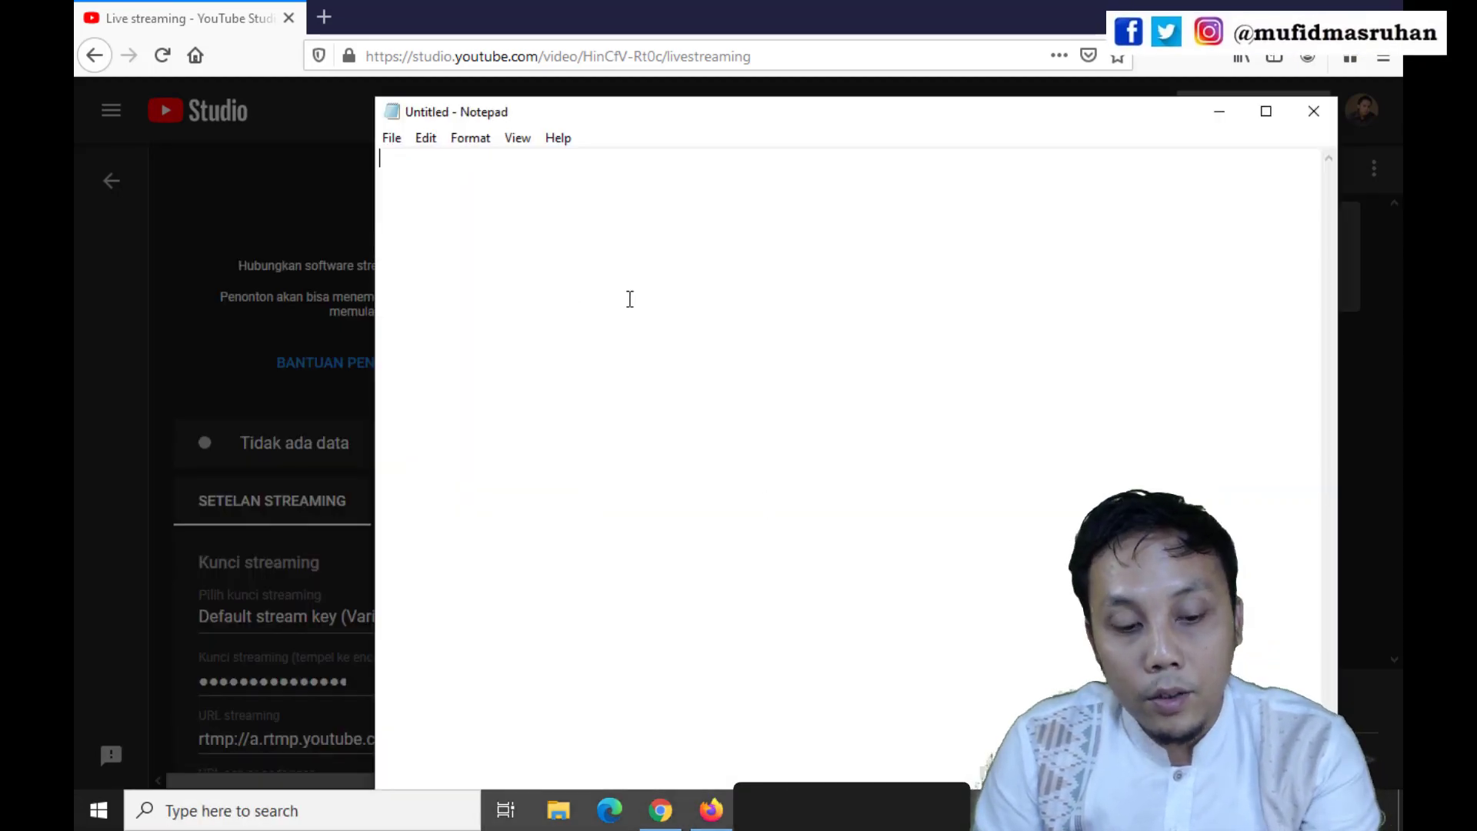
key(ctrl+v)
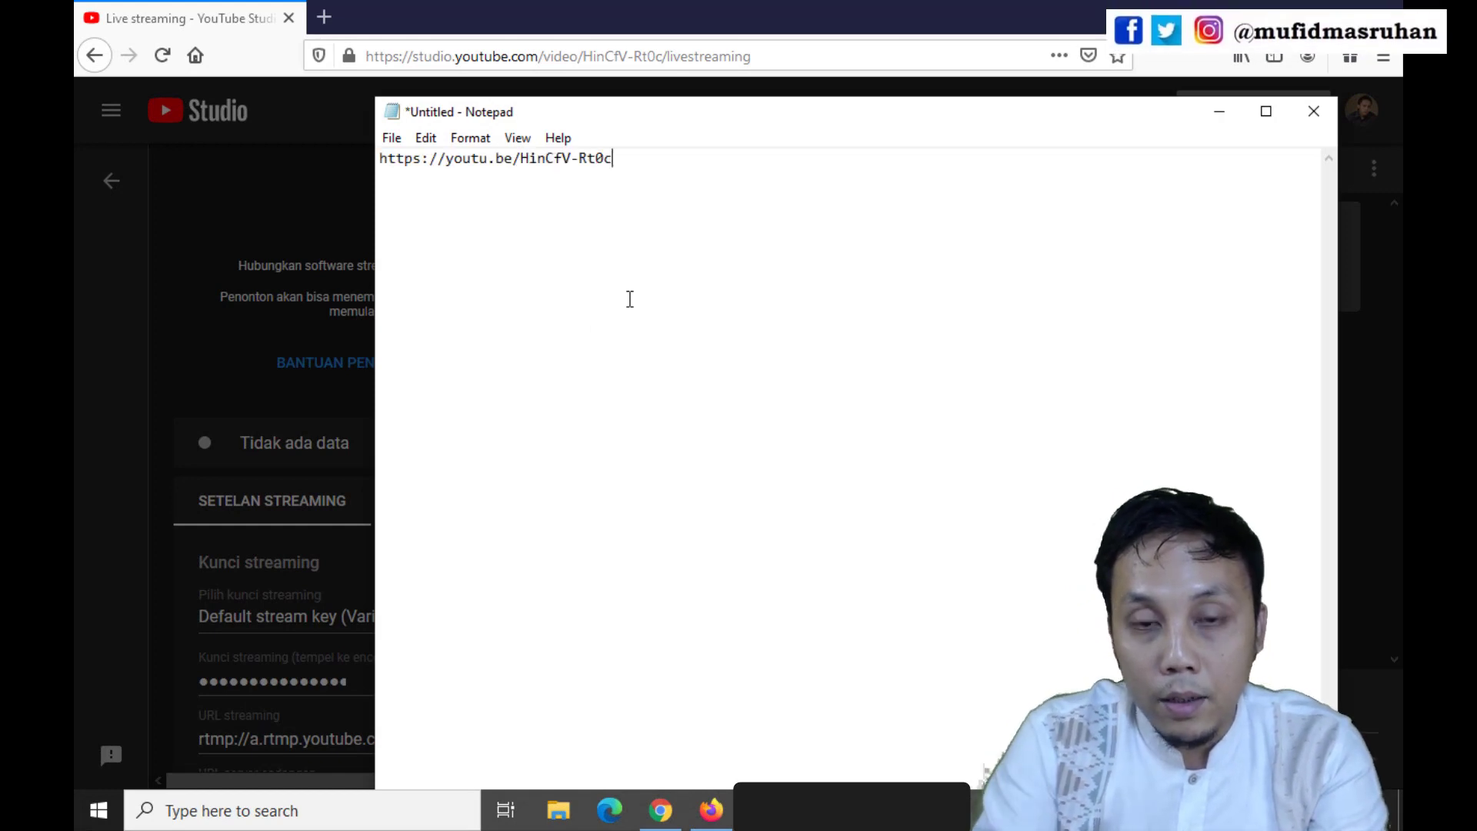
drag(639, 167, 379, 160)
click(604, 238)
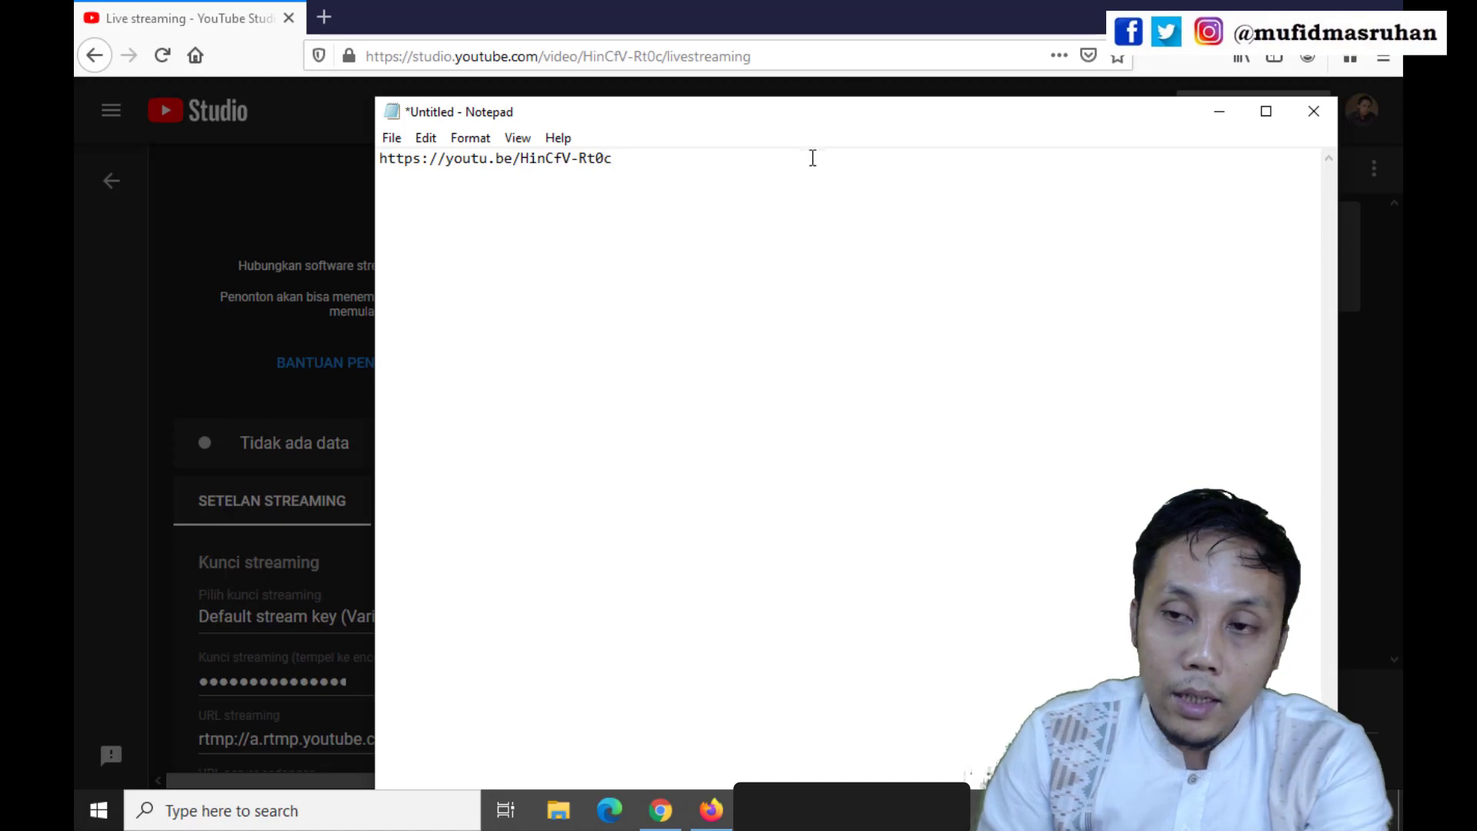
click(1219, 113)
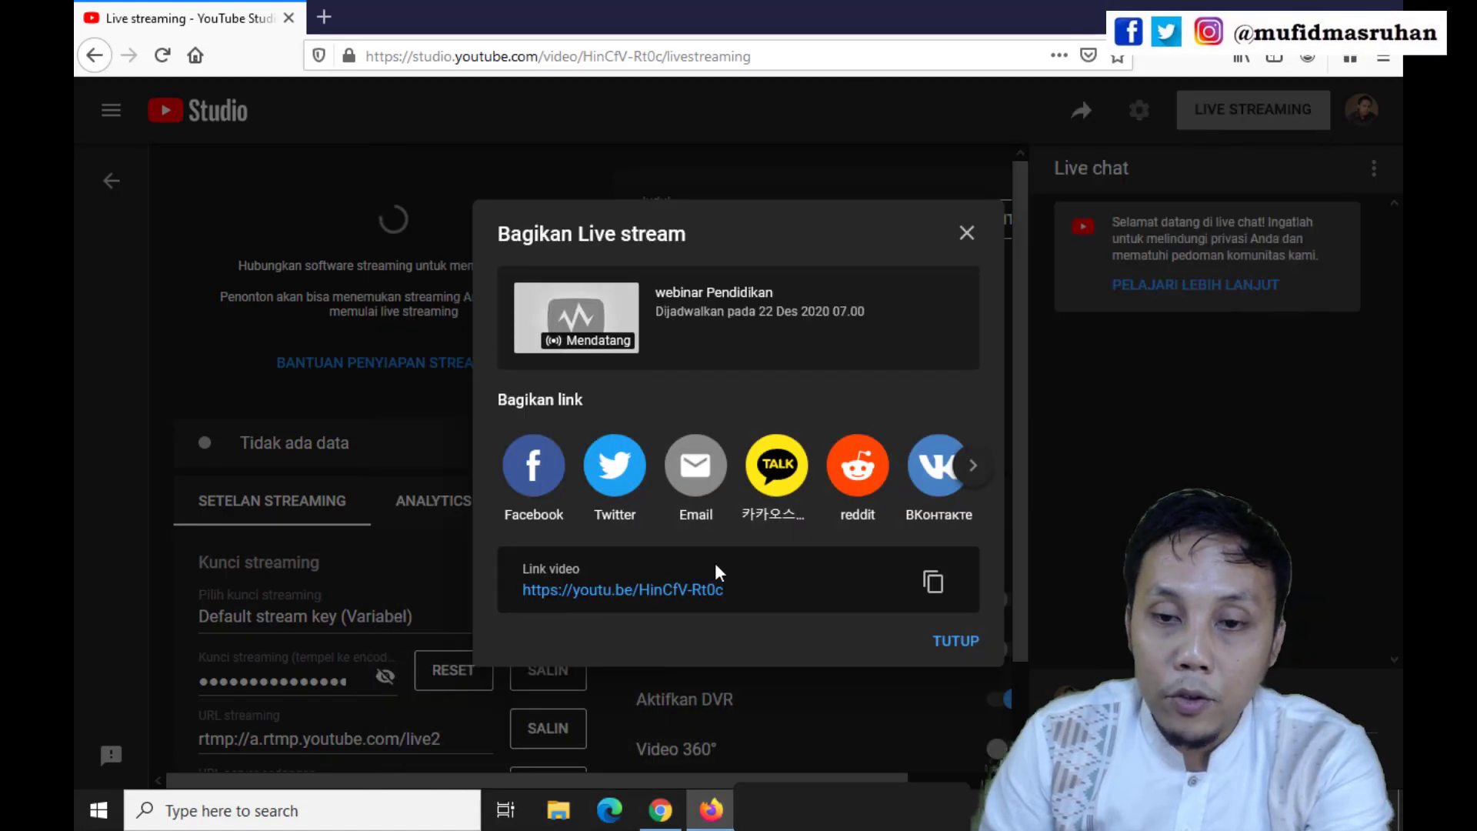
Close the share dialog and review the webinar Pendidikan stream's key, server URLs and additional settings in its control room
click(965, 234)
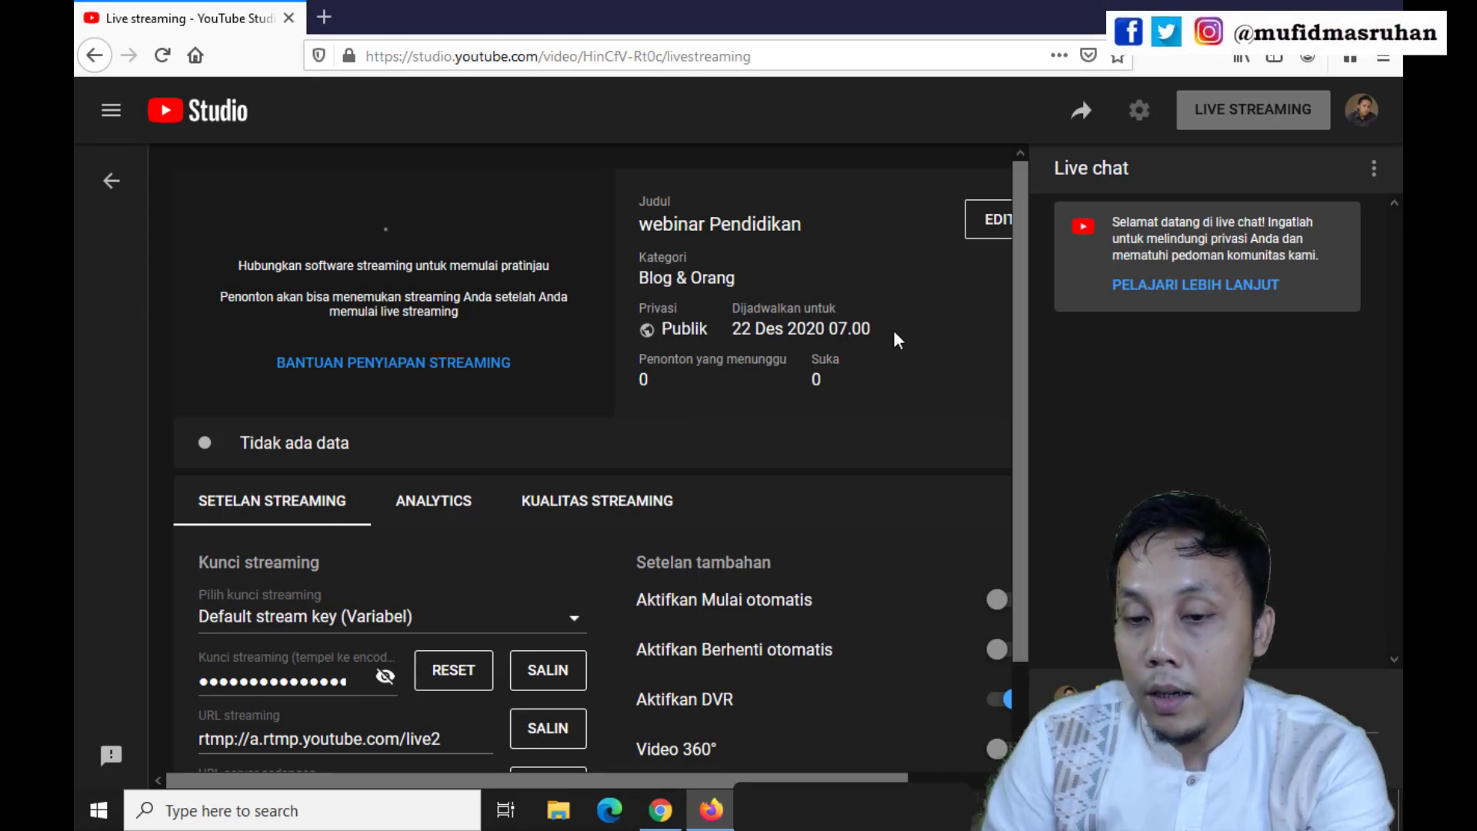
scroll(720, 596, down, 1)
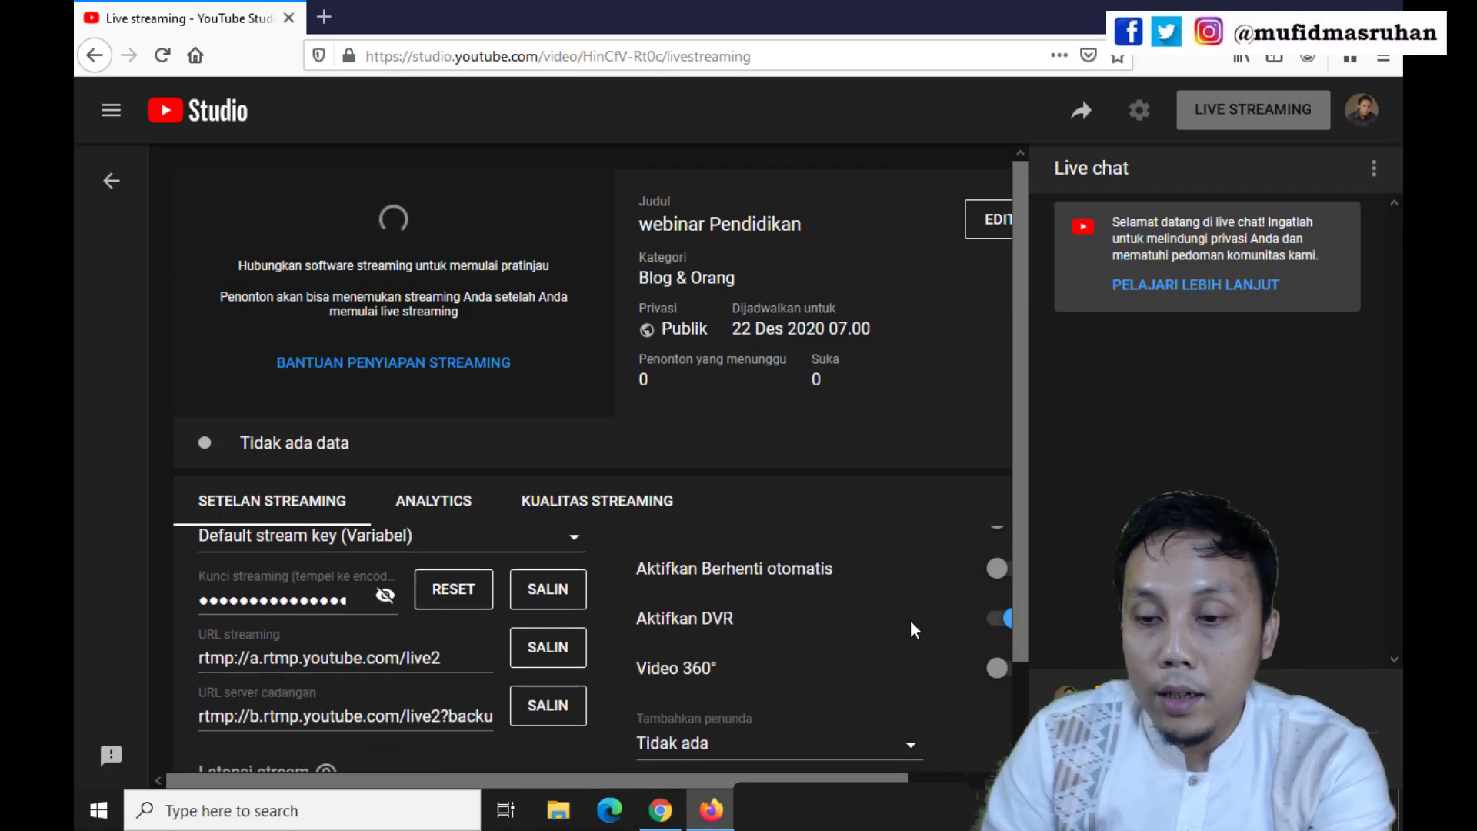
scroll(913, 625, up, 1)
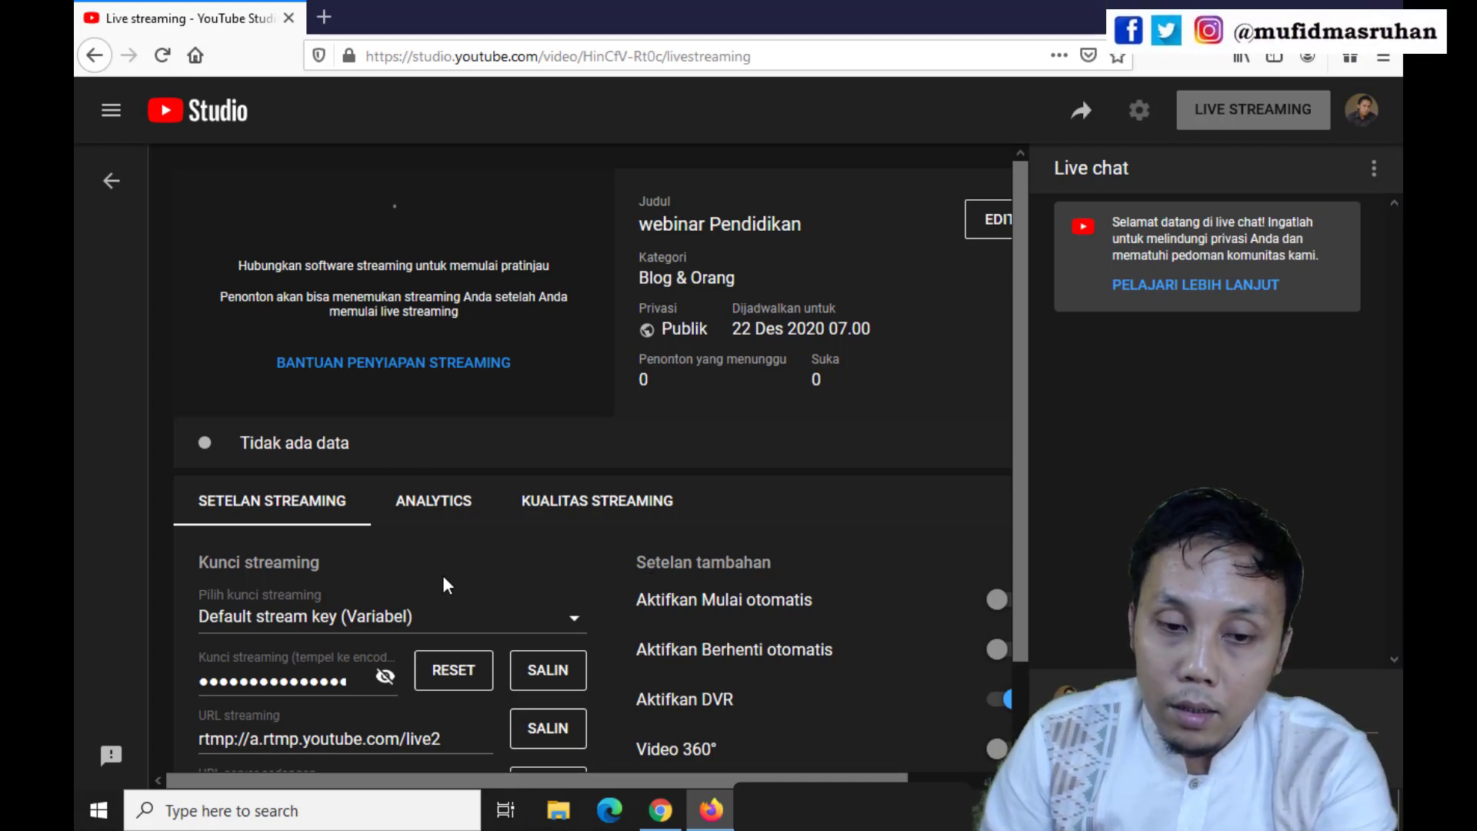
scroll(431, 586, down, 1)
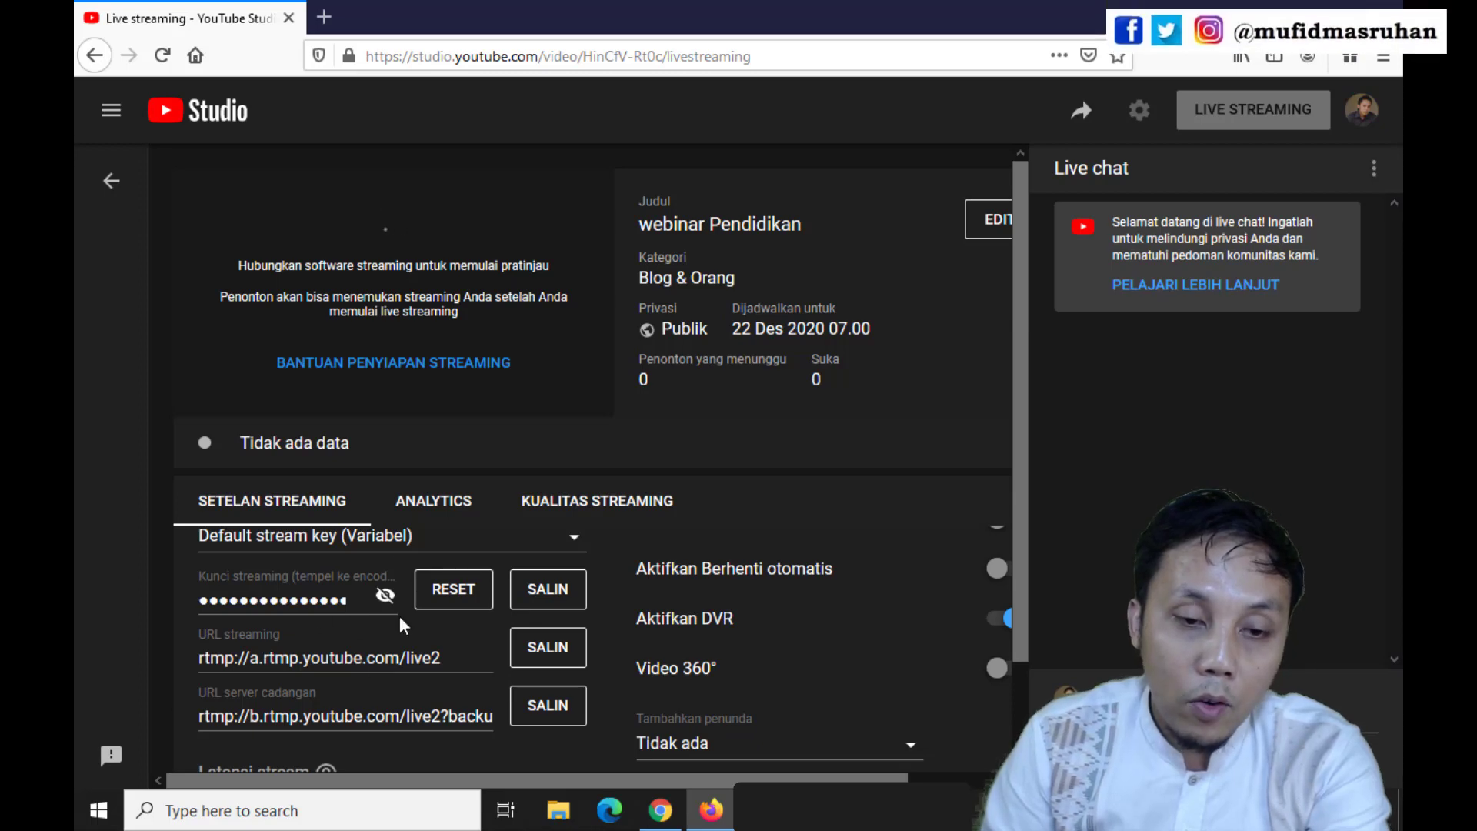
scroll(346, 577, up, 1)
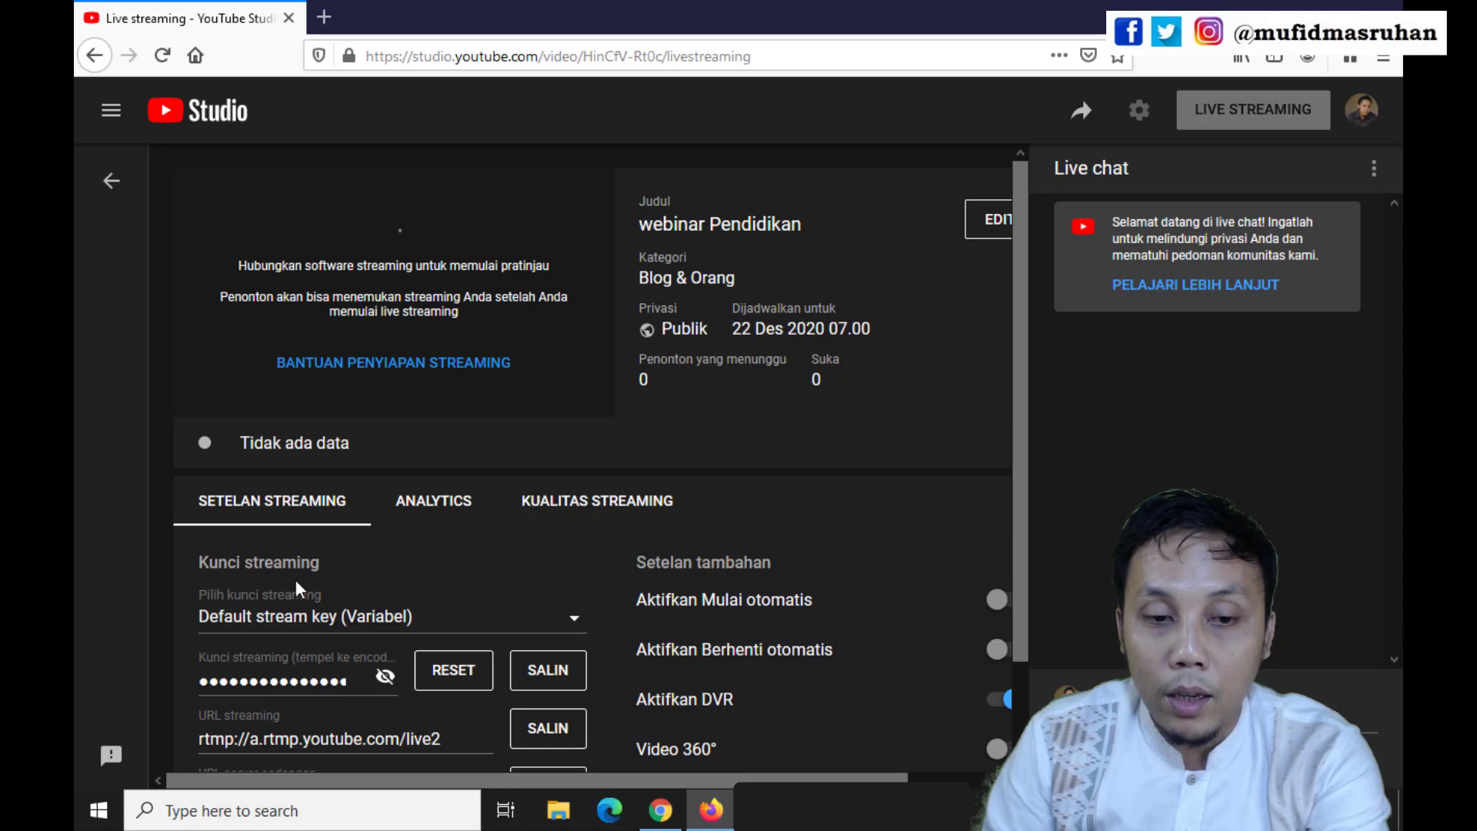
scroll(312, 600, down, 1)
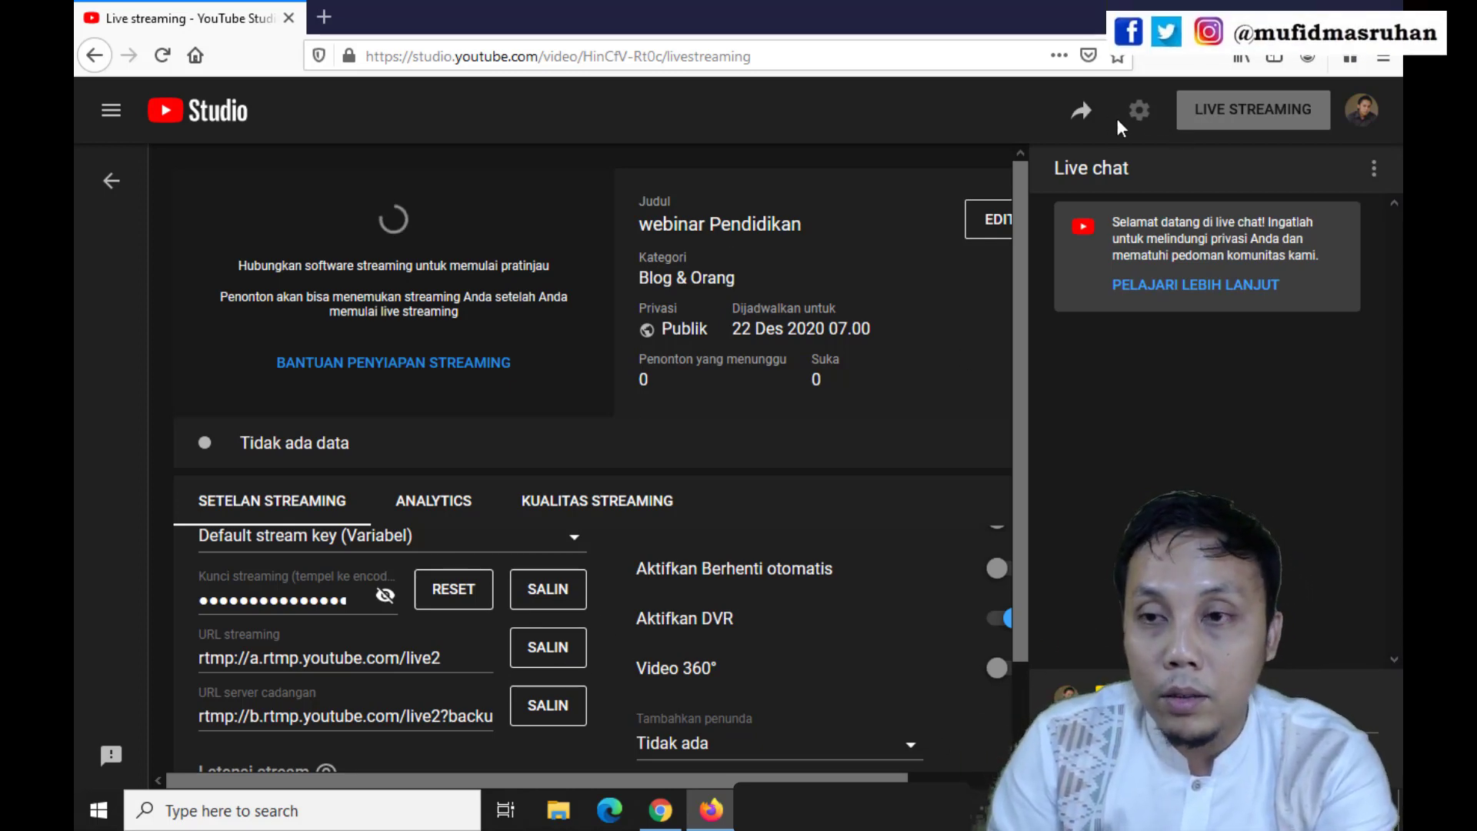
click(1081, 114)
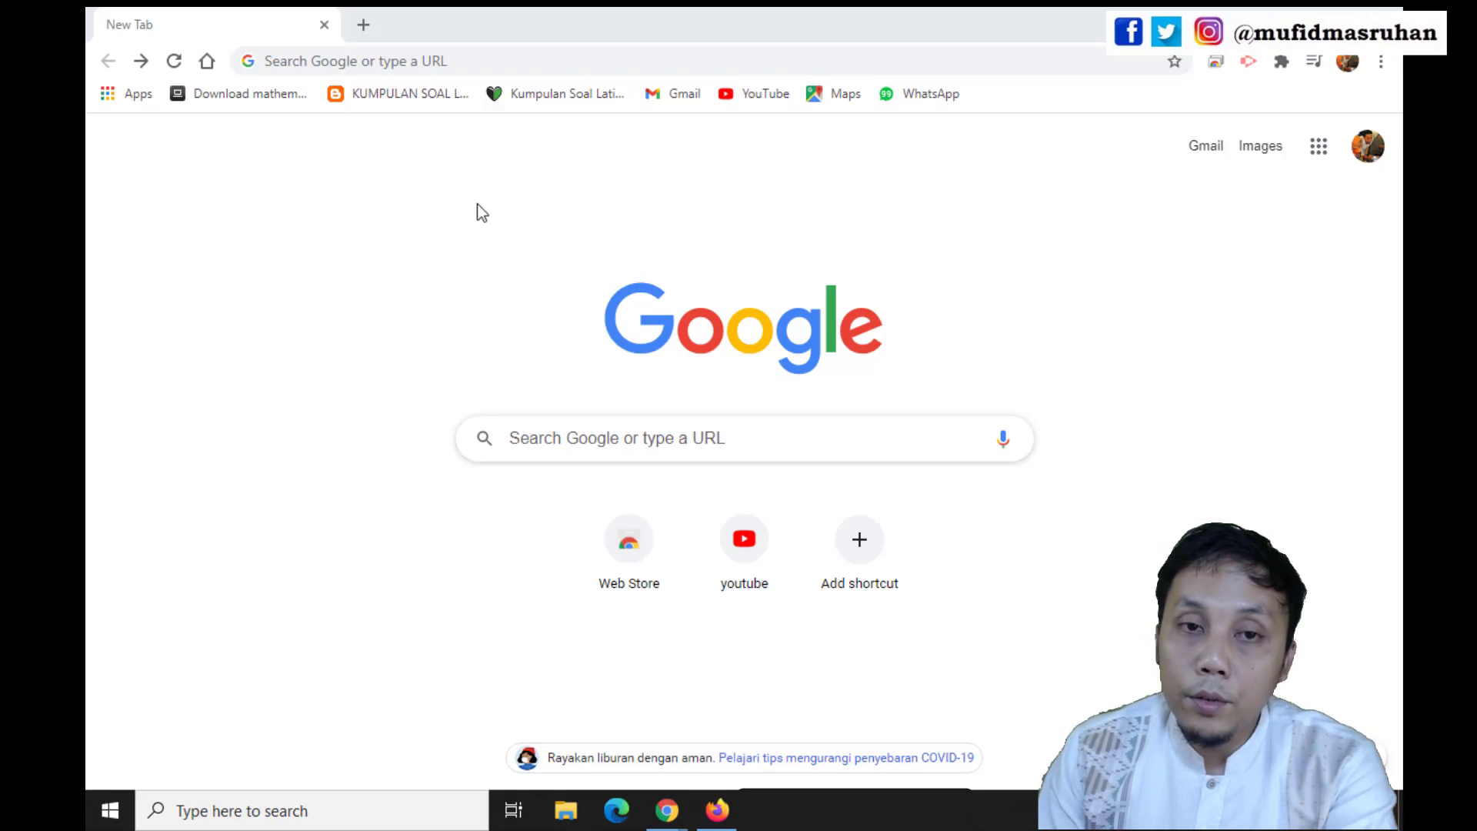
Switch to Chrome, load zoom.us, and open the meeting settings of the signed-in Zoom account
click(360, 63)
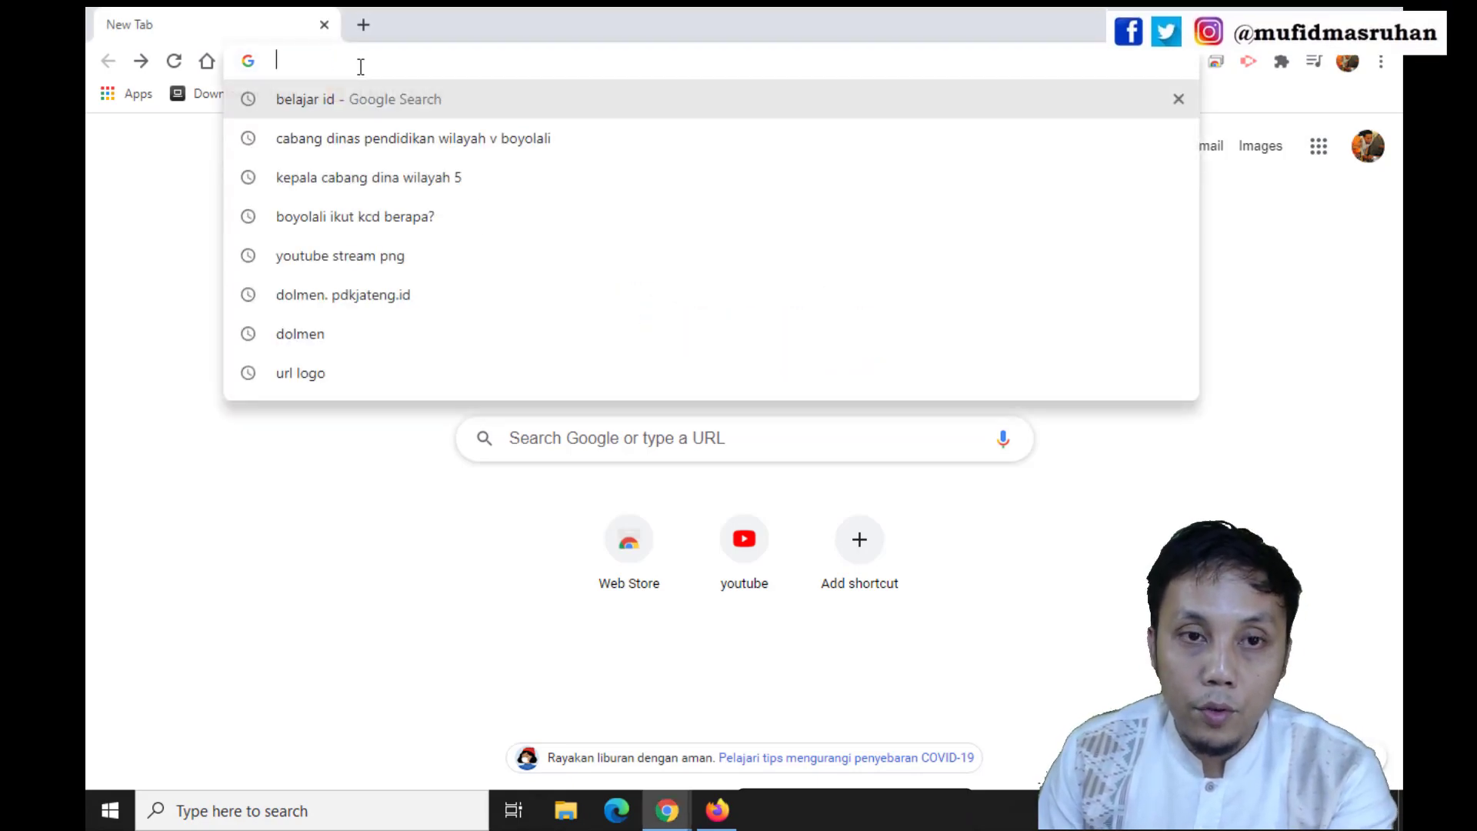
text(zoom.us)
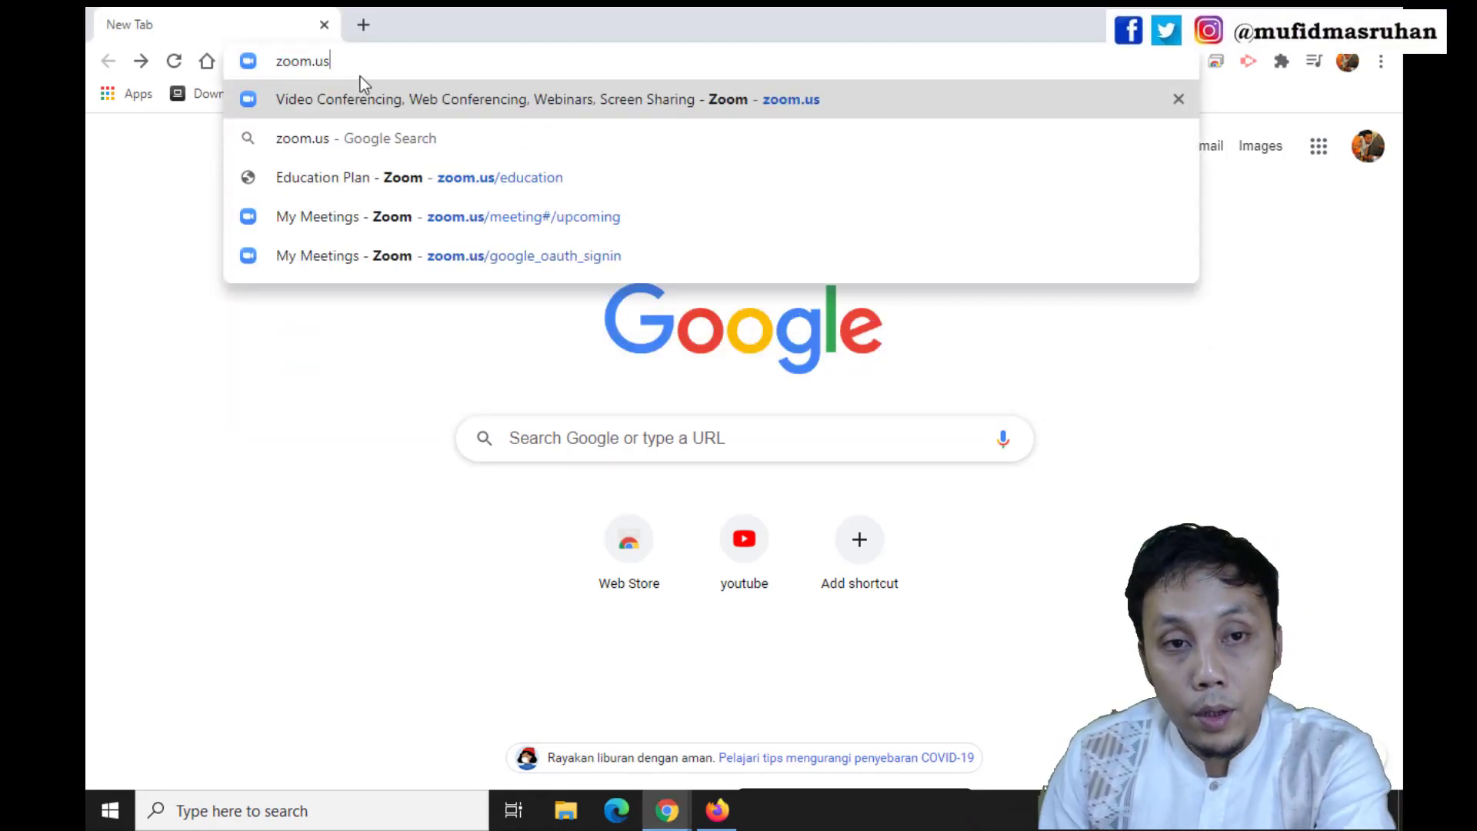
key(Return)
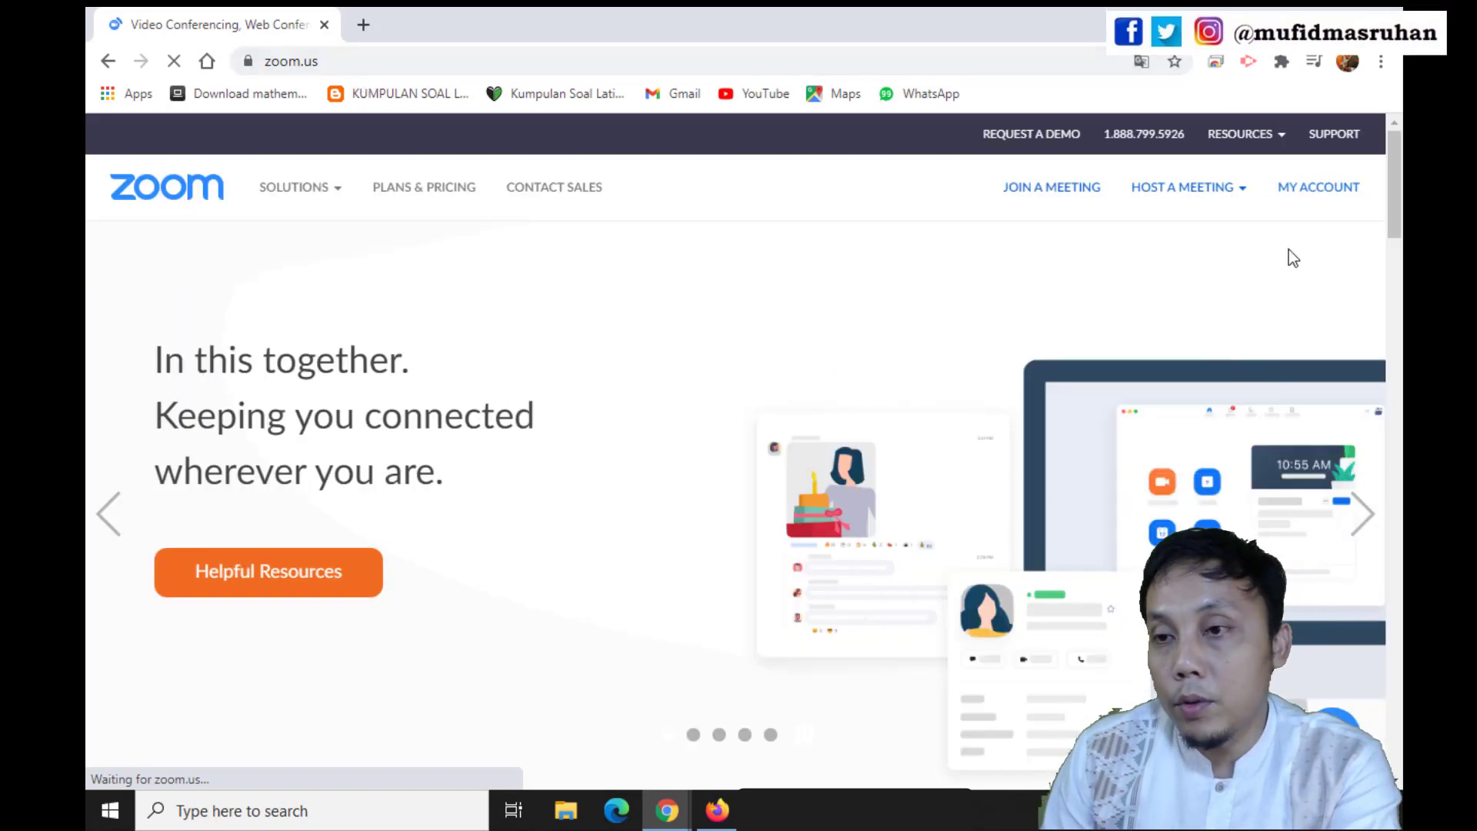
click(1312, 198)
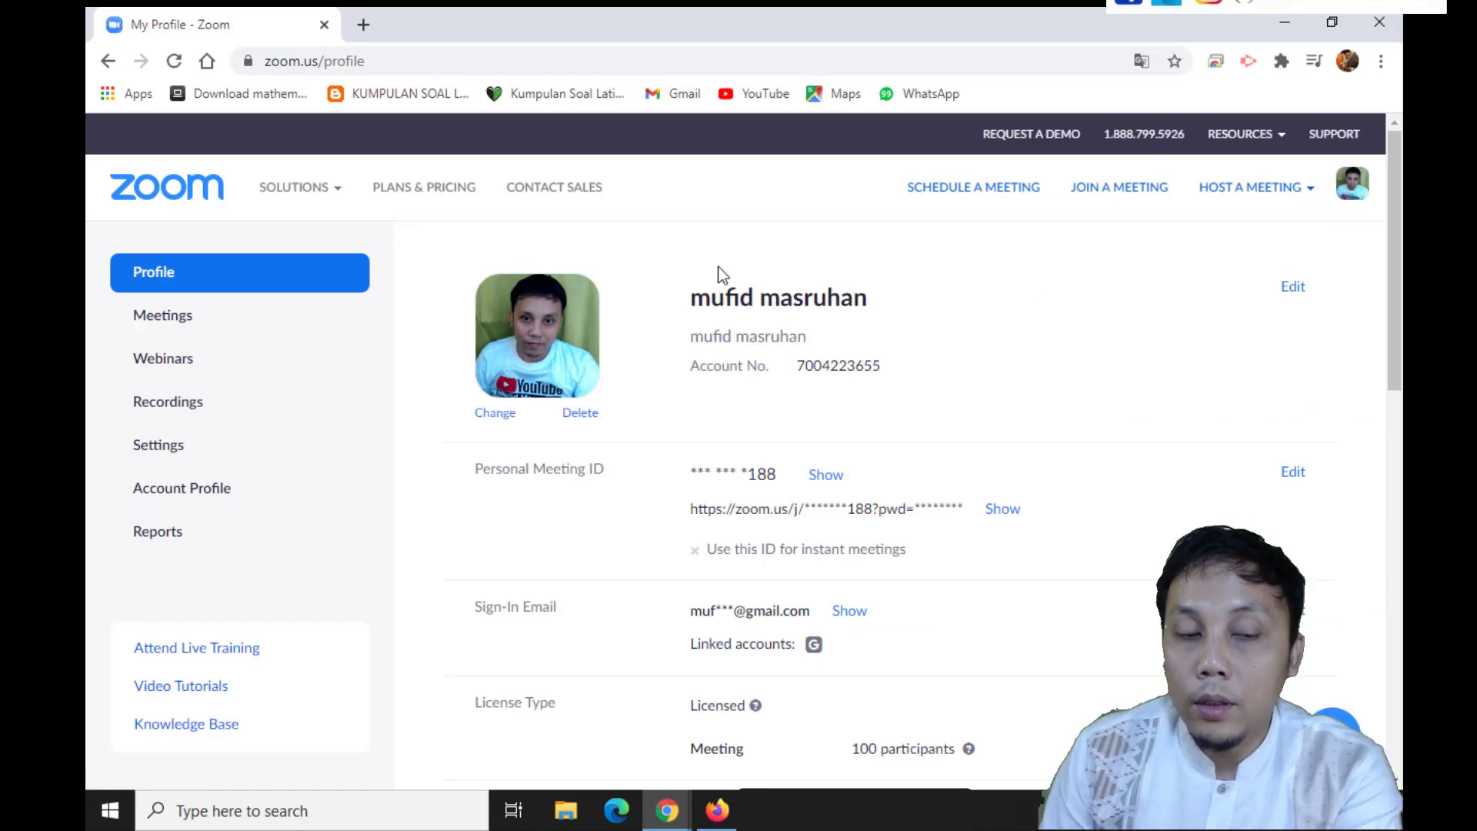
click(143, 454)
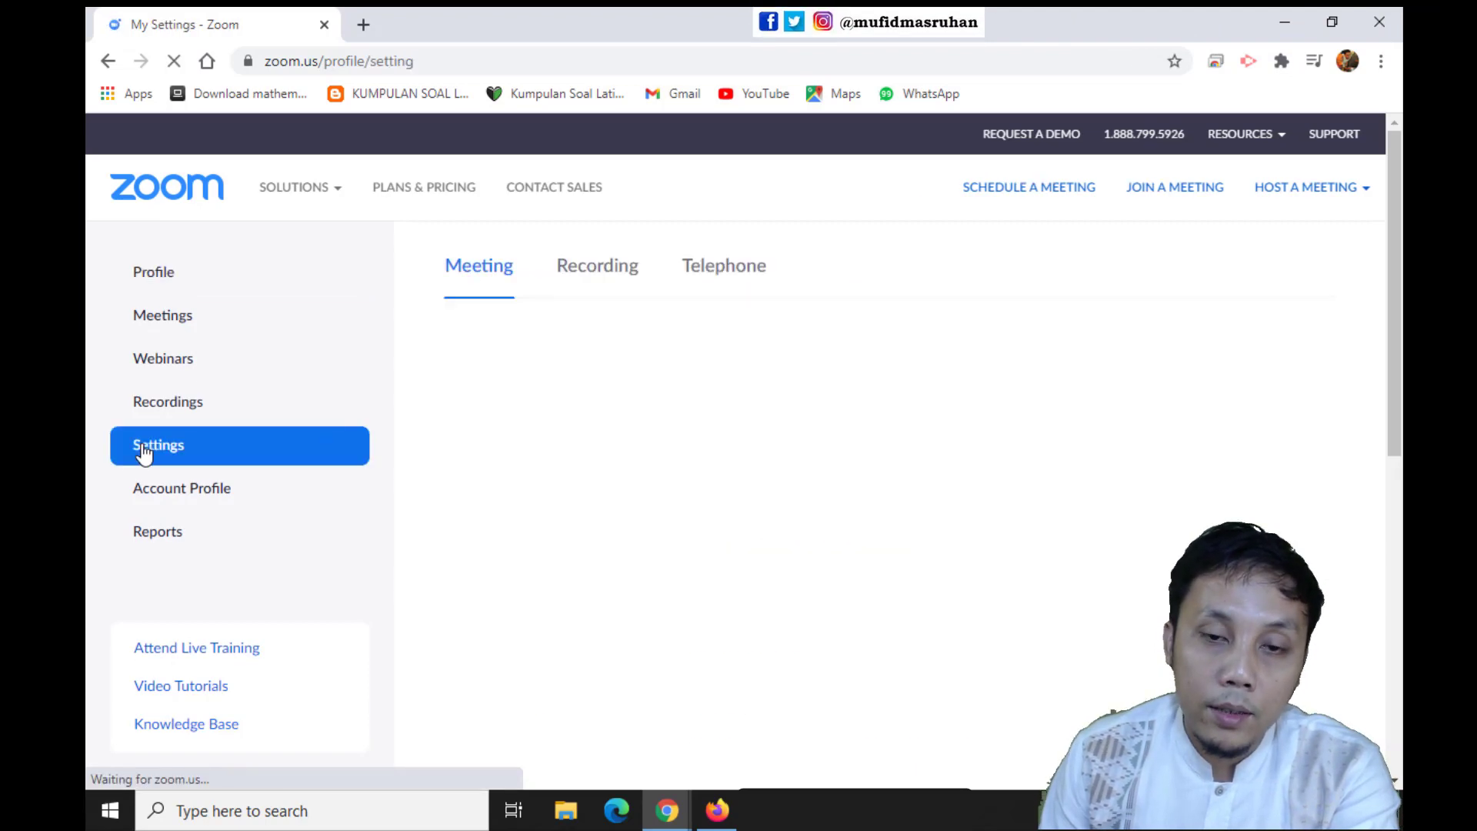
Look through the Zoom meeting settings as far as the In Meeting (Advanced) section and its Breakout room option
scroll(648, 465, down, 12)
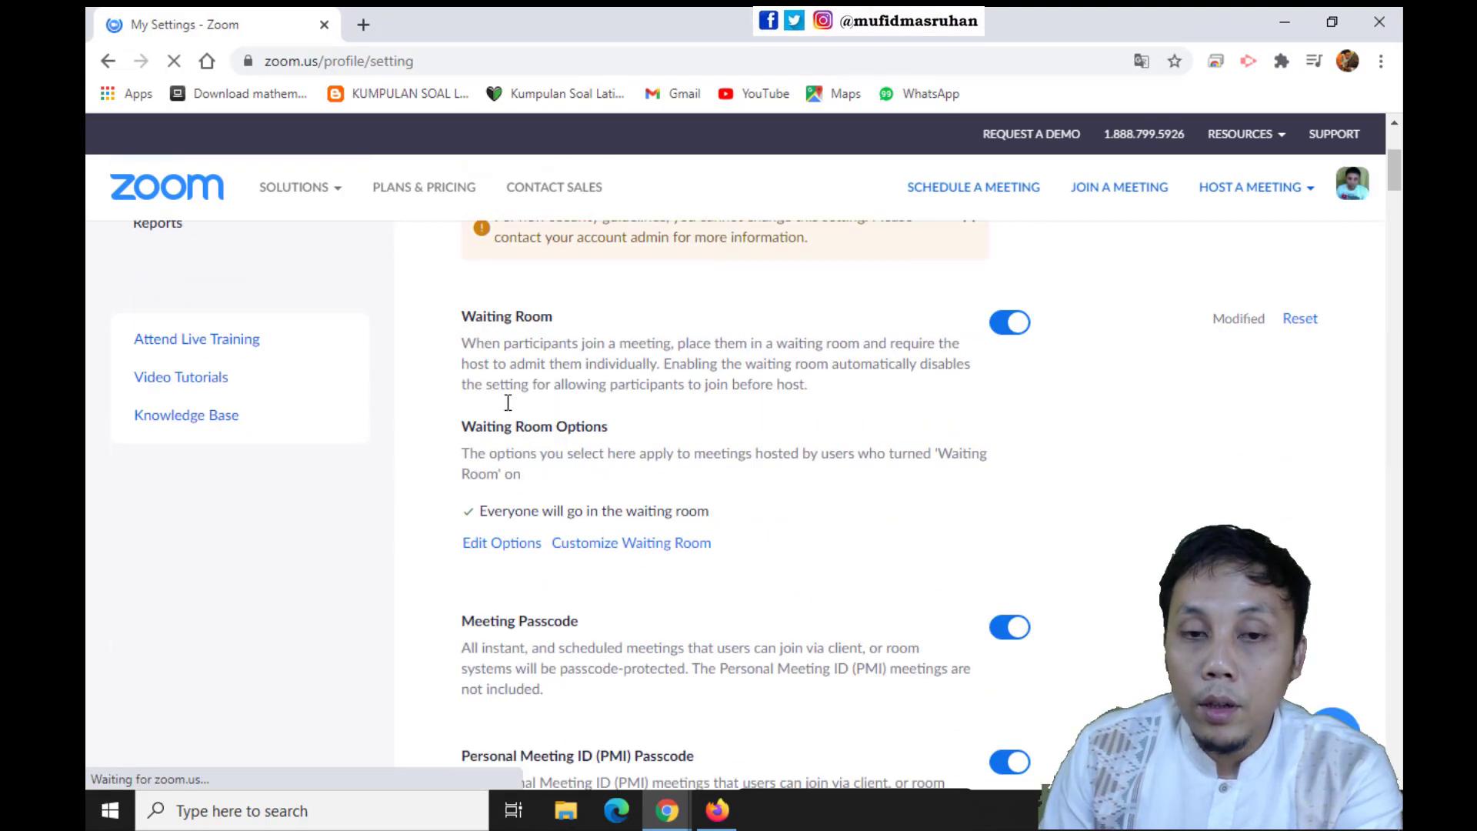
scroll(606, 516, down, 15)
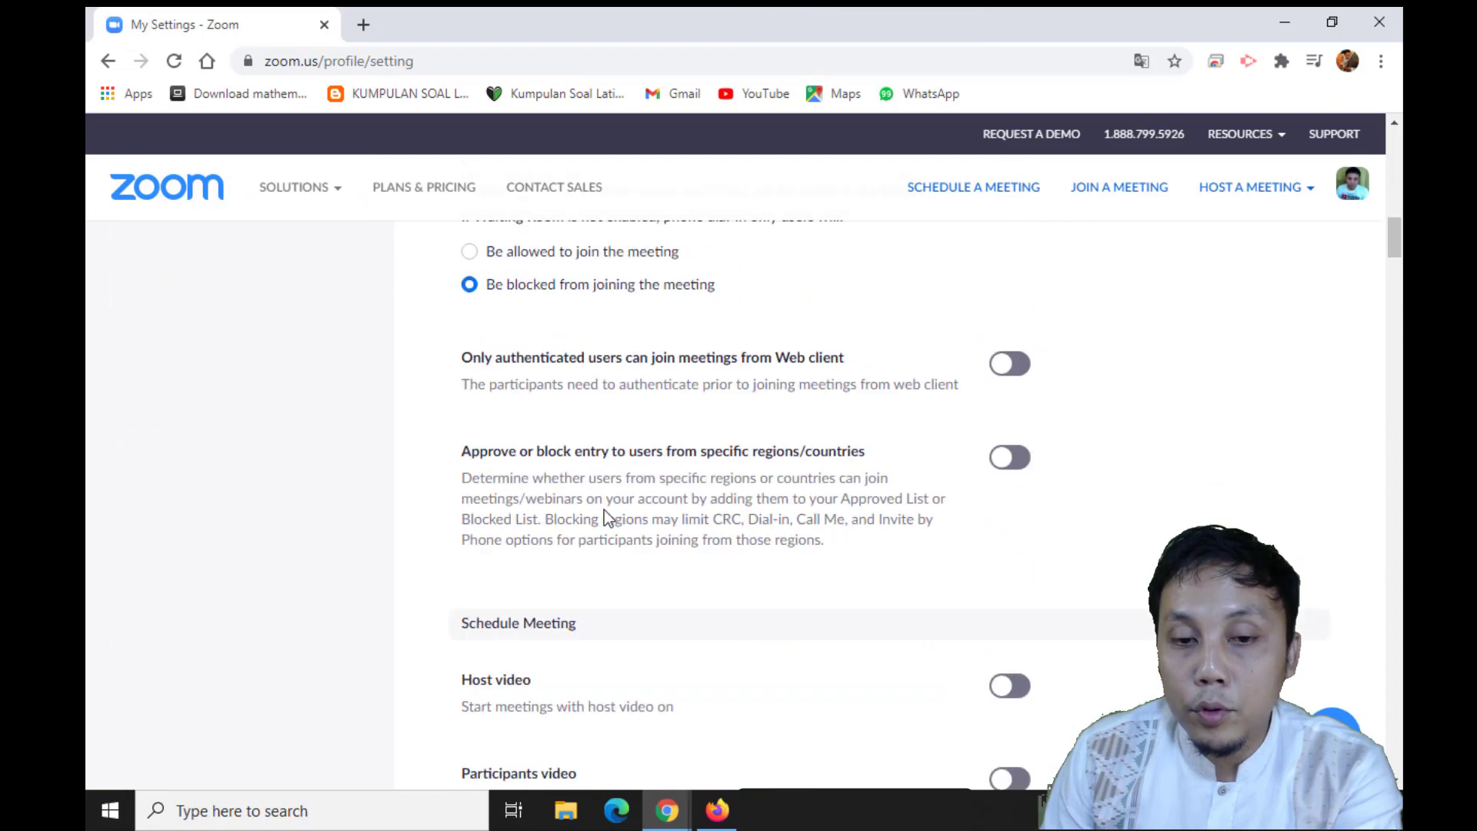
scroll(620, 508, down, 10)
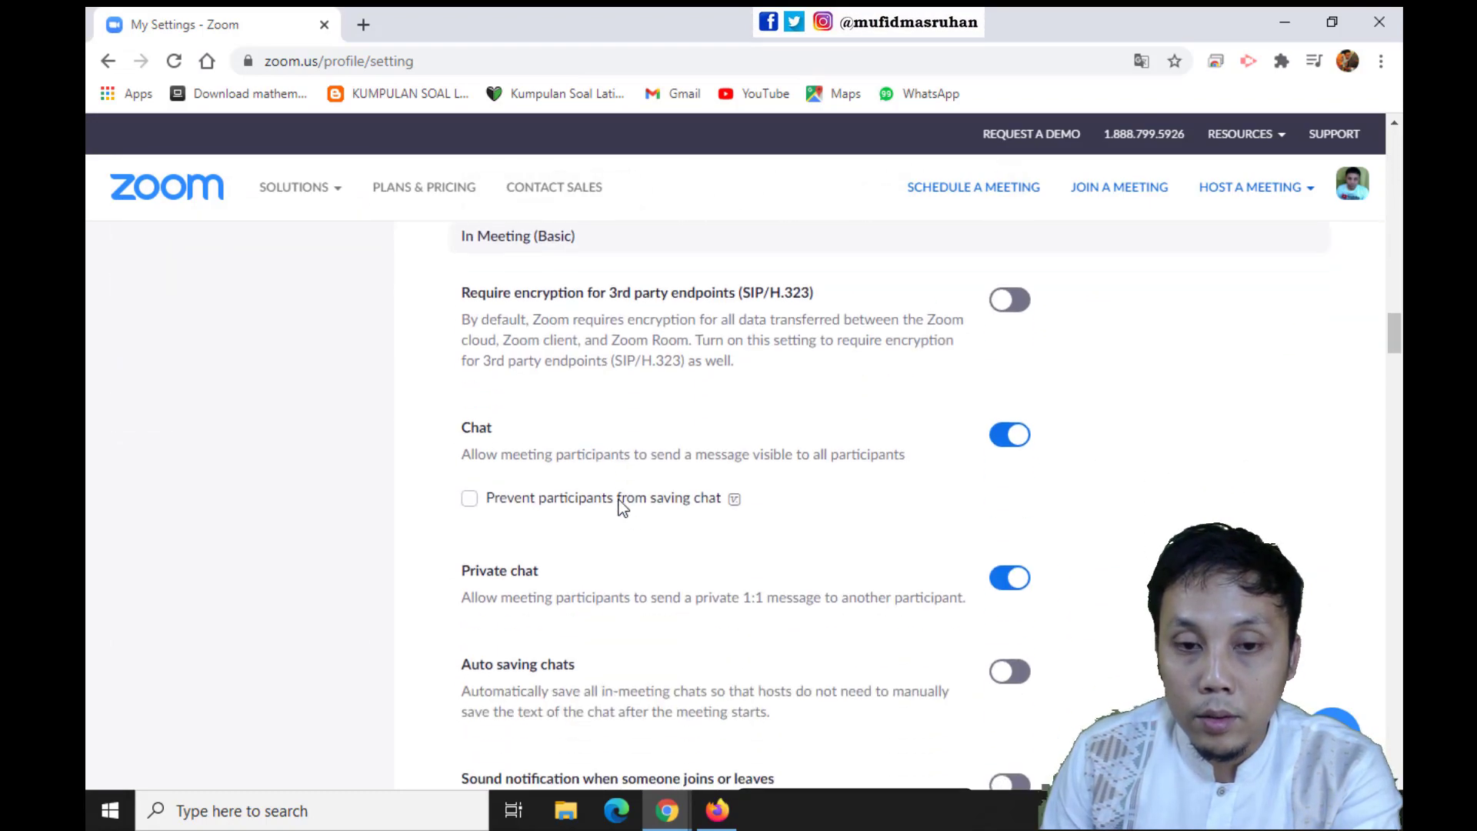
scroll(620, 483, down, 15)
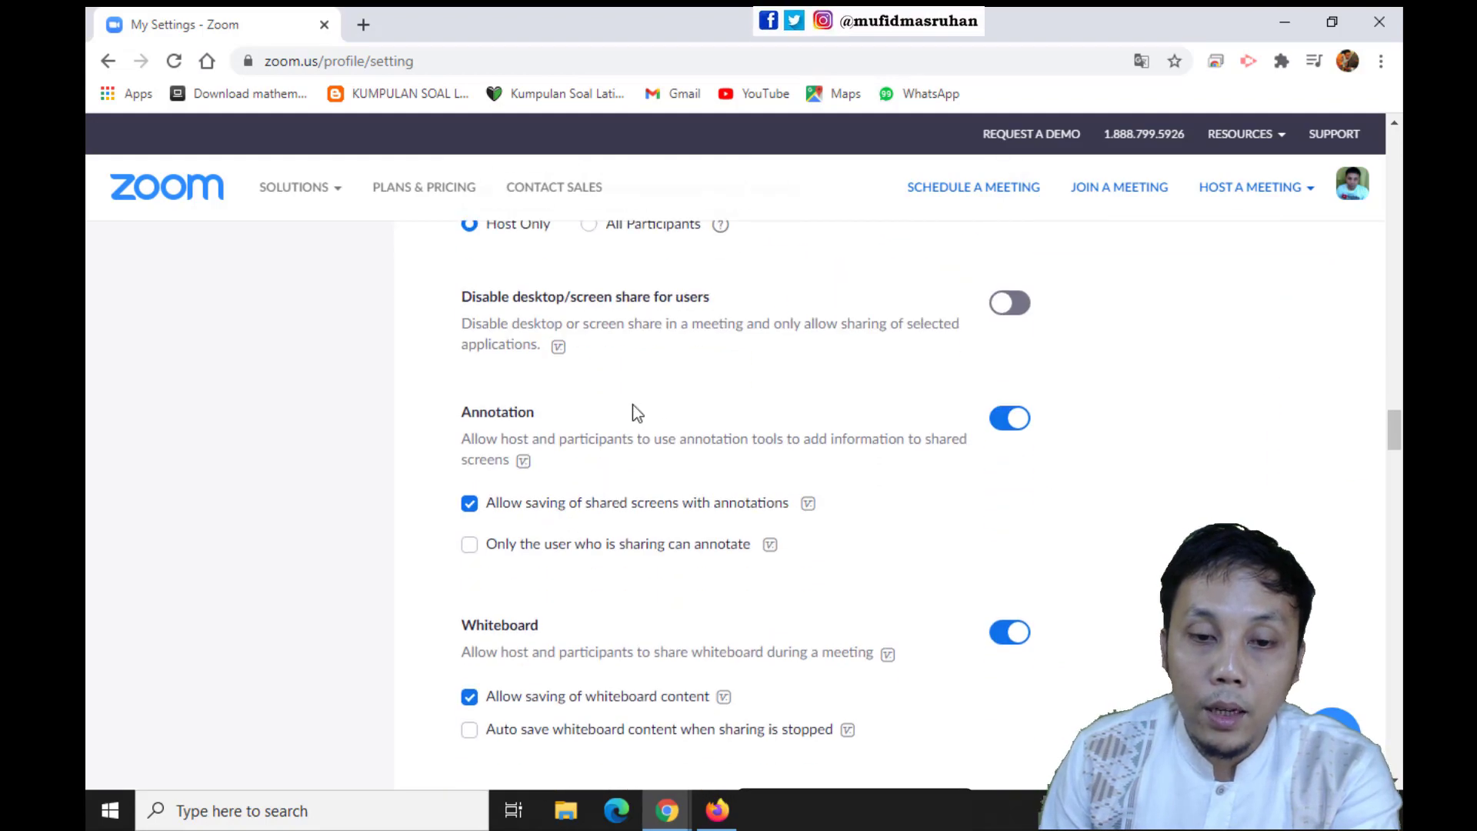
scroll(689, 446, down, 8)
scroll(578, 459, down, 10)
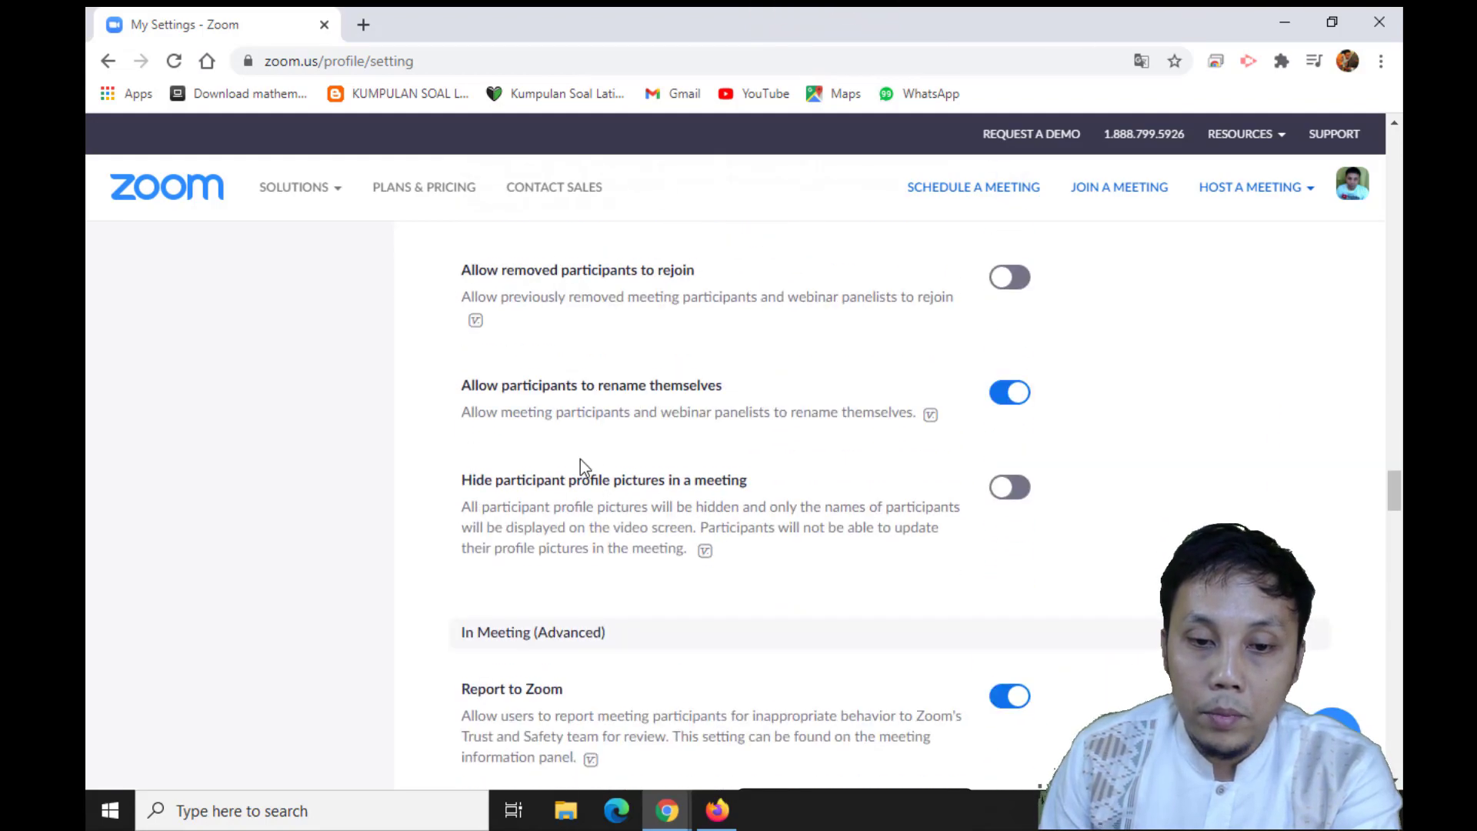
scroll(598, 380, up, 3)
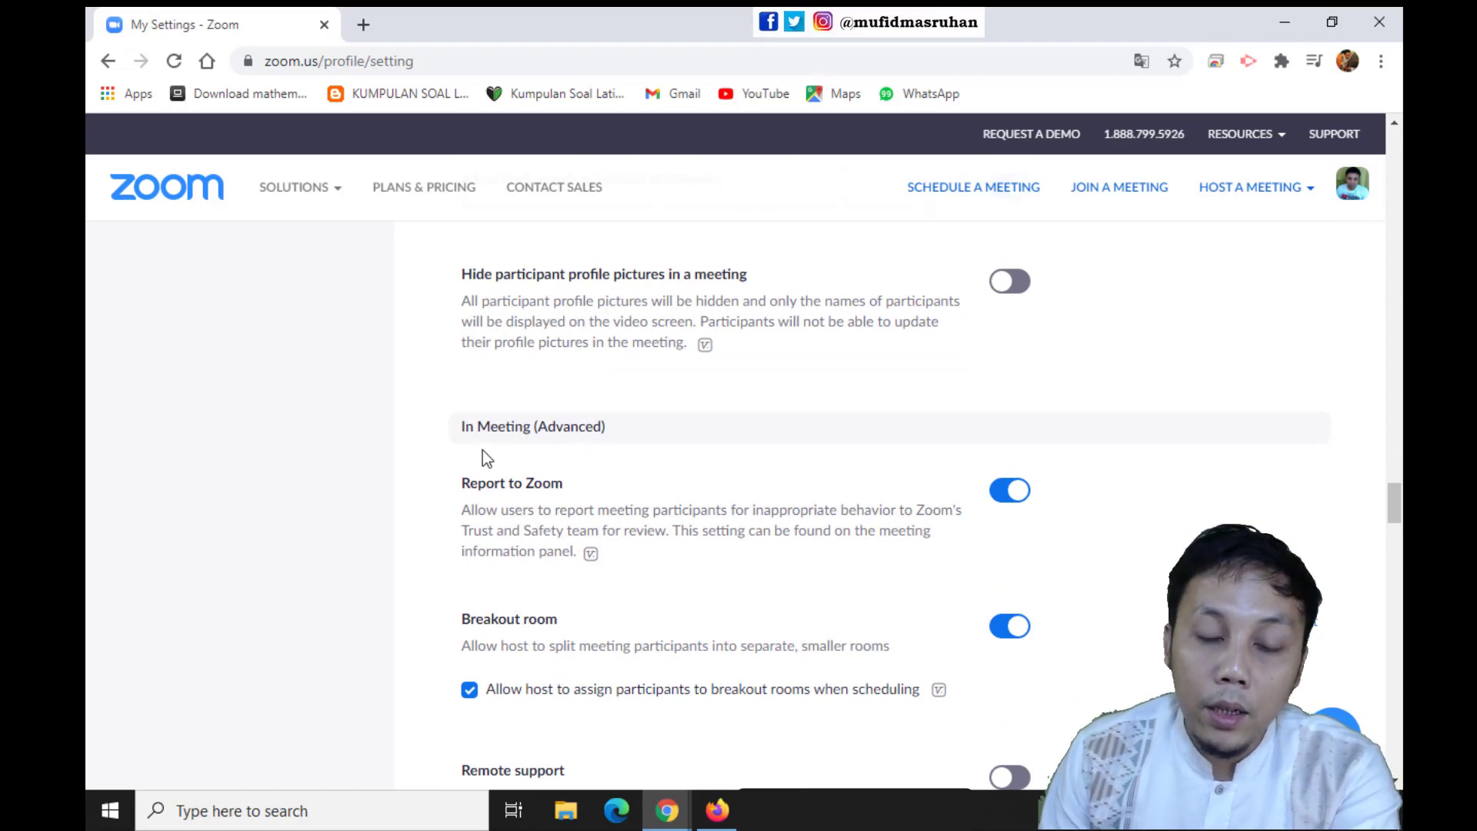
scroll(539, 470, down, 3)
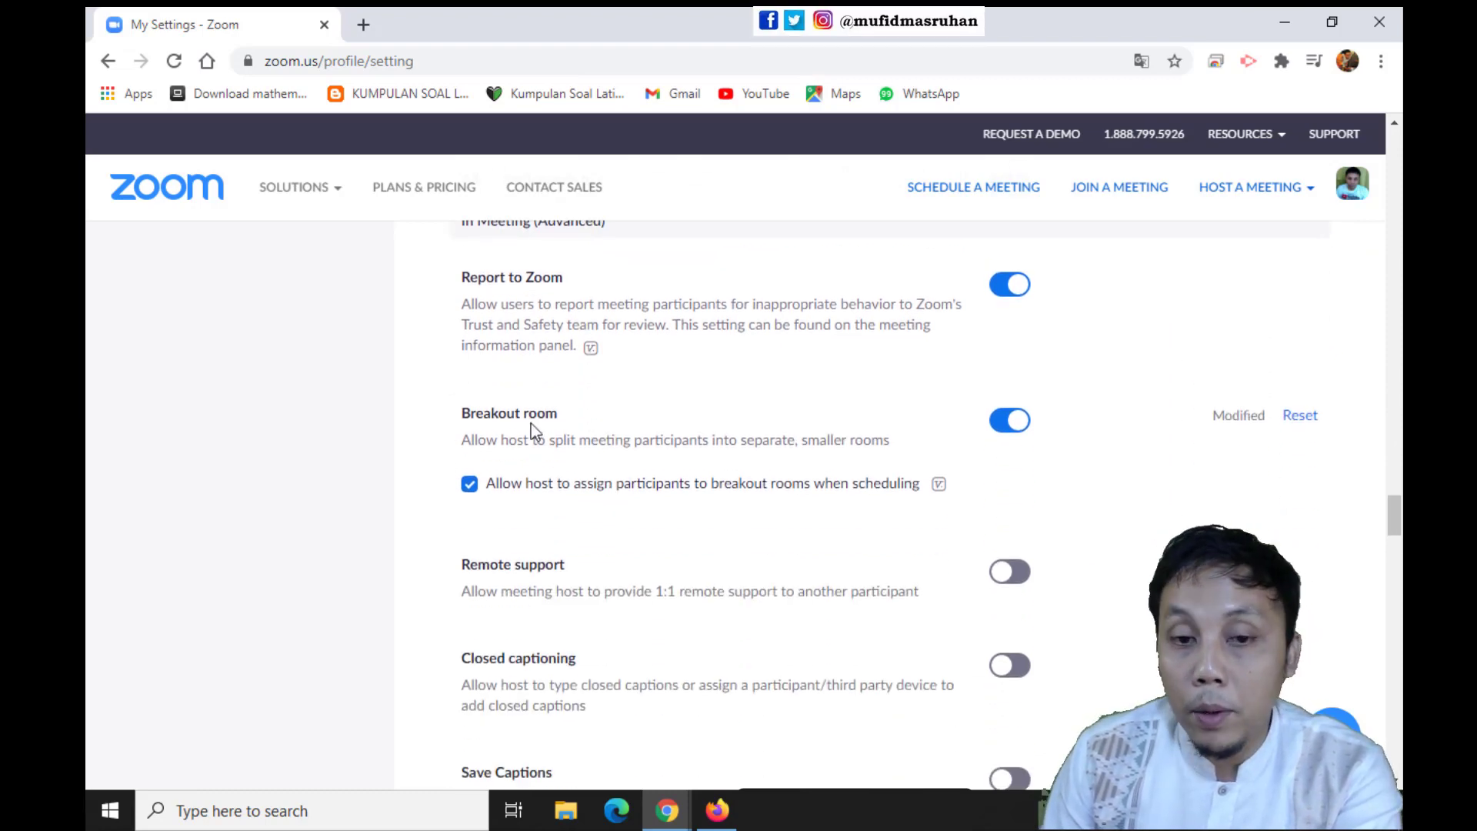
Turn the Breakout room setting off and on again, with the host allowed to assign participants when scheduling
click(997, 436)
click(1014, 429)
click(824, 483)
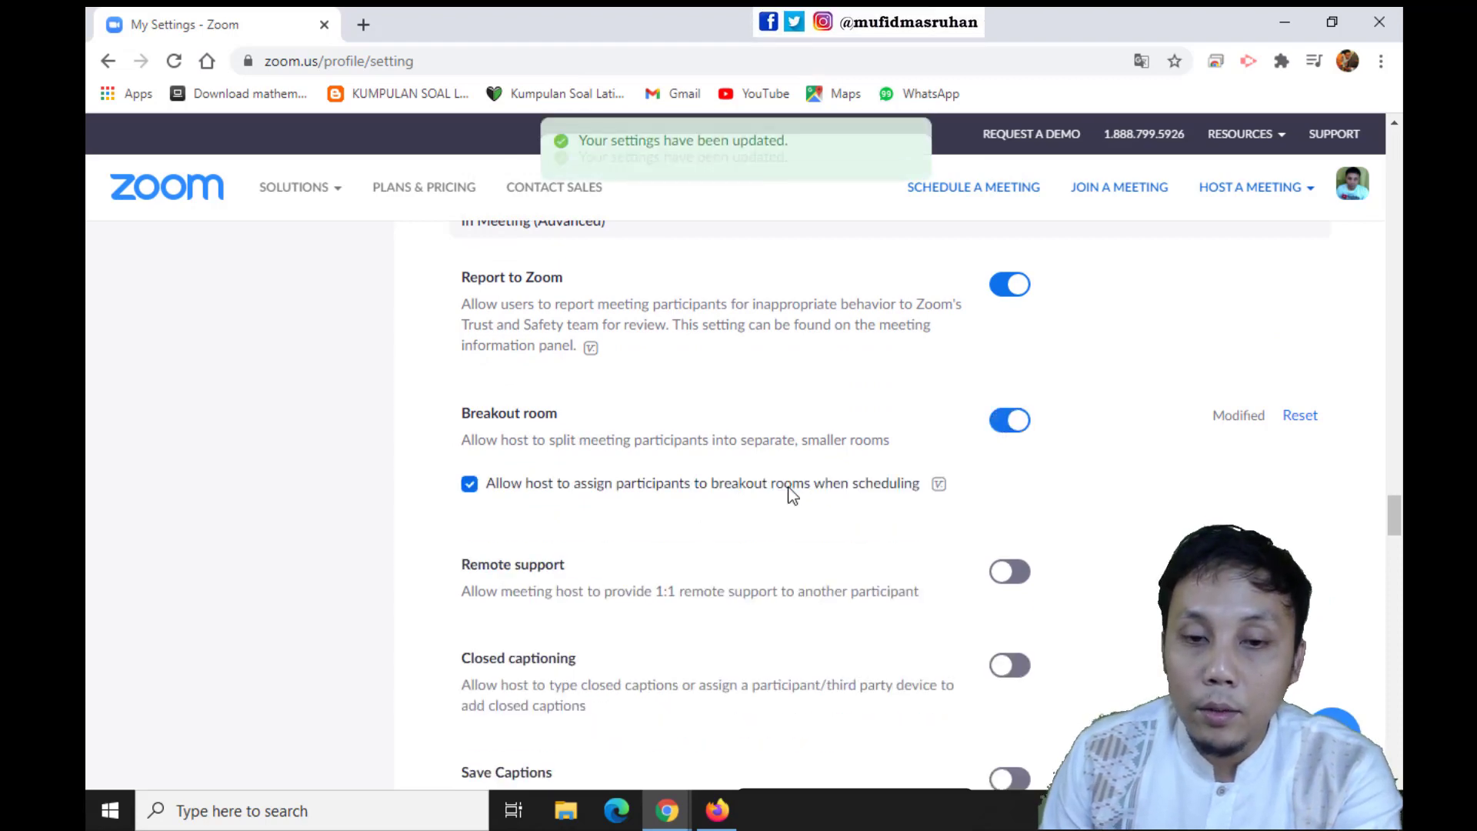
Check the Allow live streaming meetings setting and its Facebook, Workplace, YouTube and custom service options
scroll(810, 466, down, 8)
scroll(815, 474, down, 7)
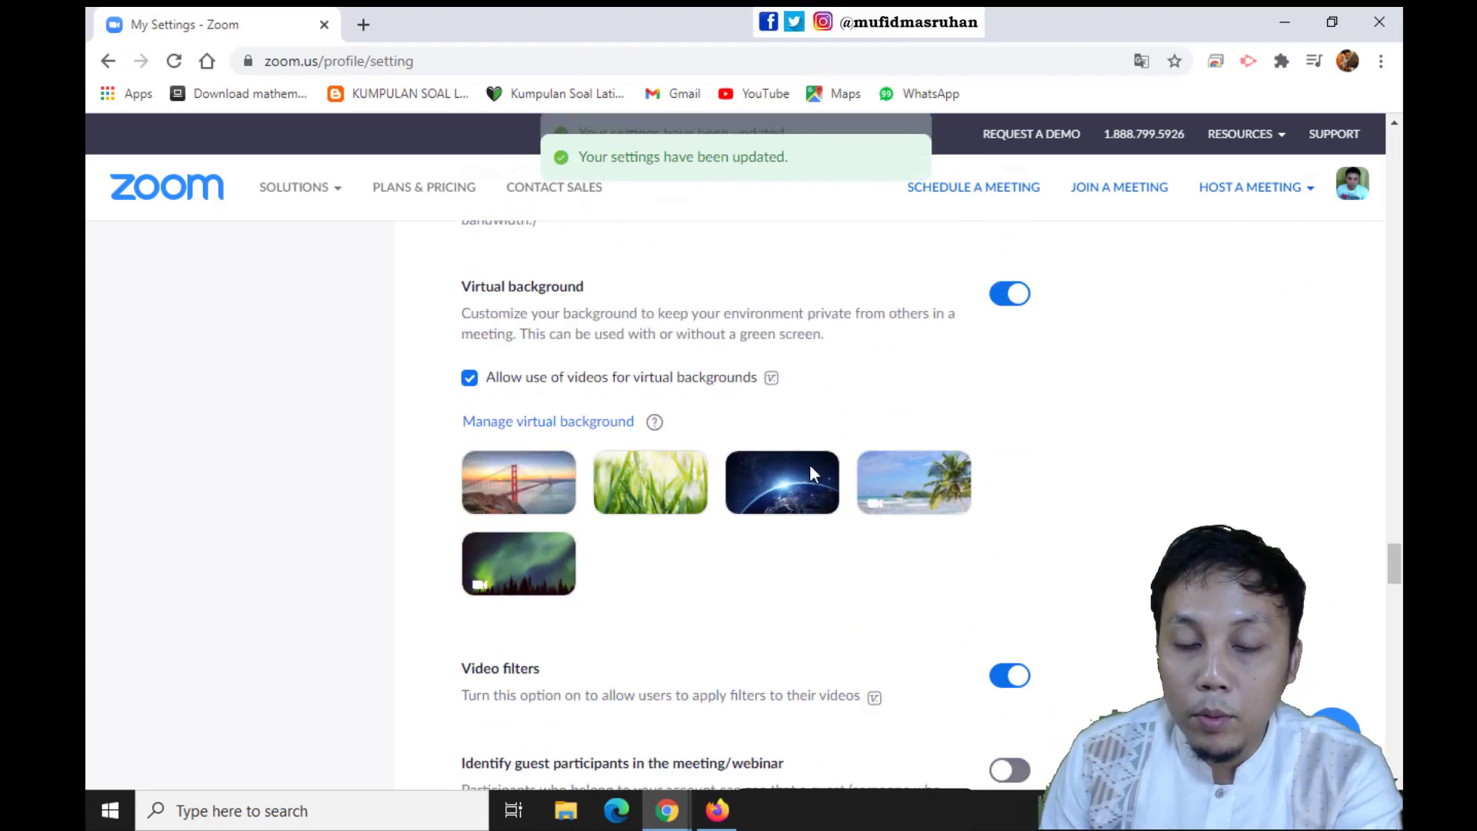
scroll(702, 485, down, 10)
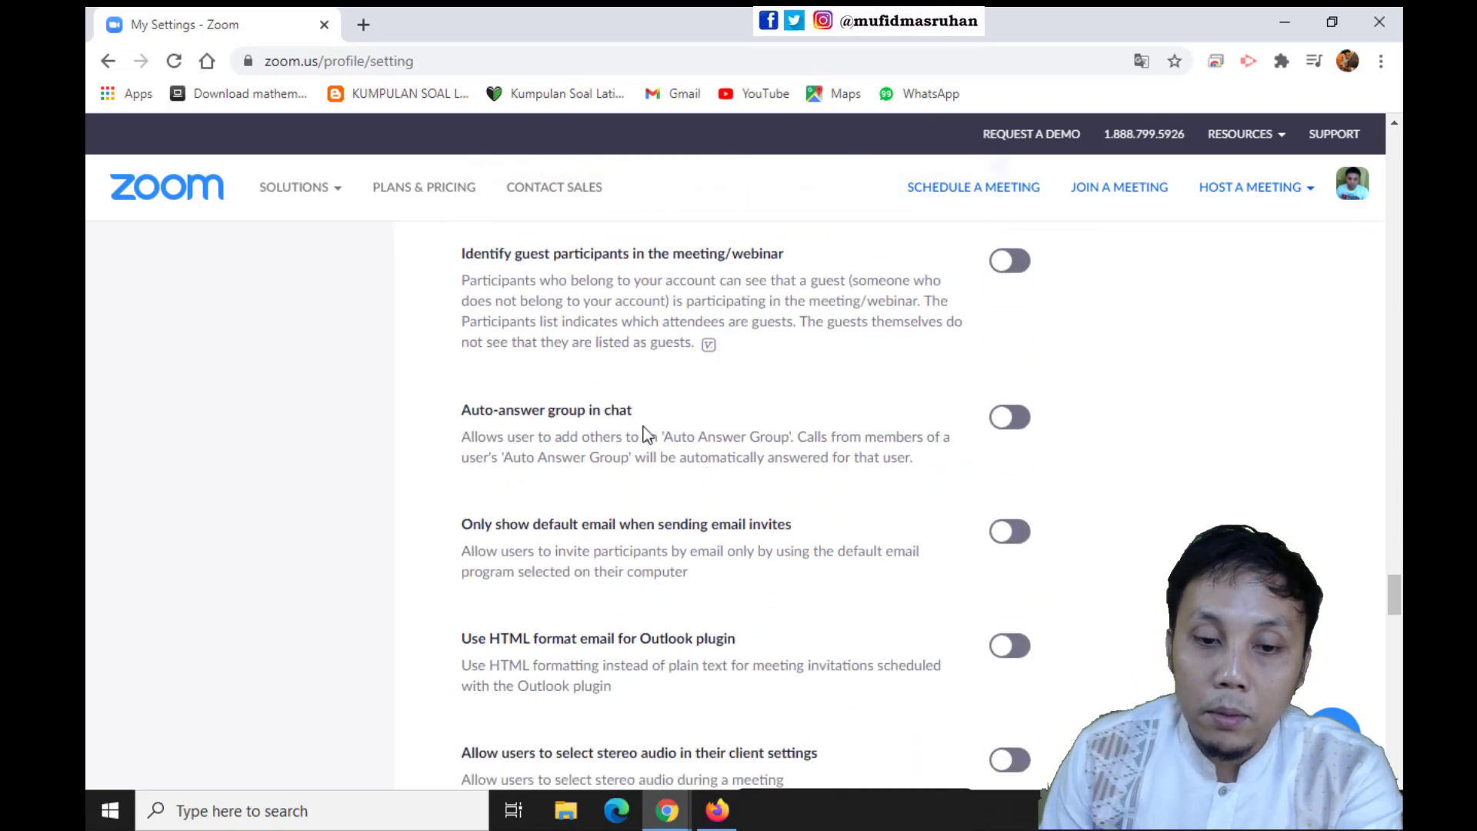
scroll(828, 478, down, 3)
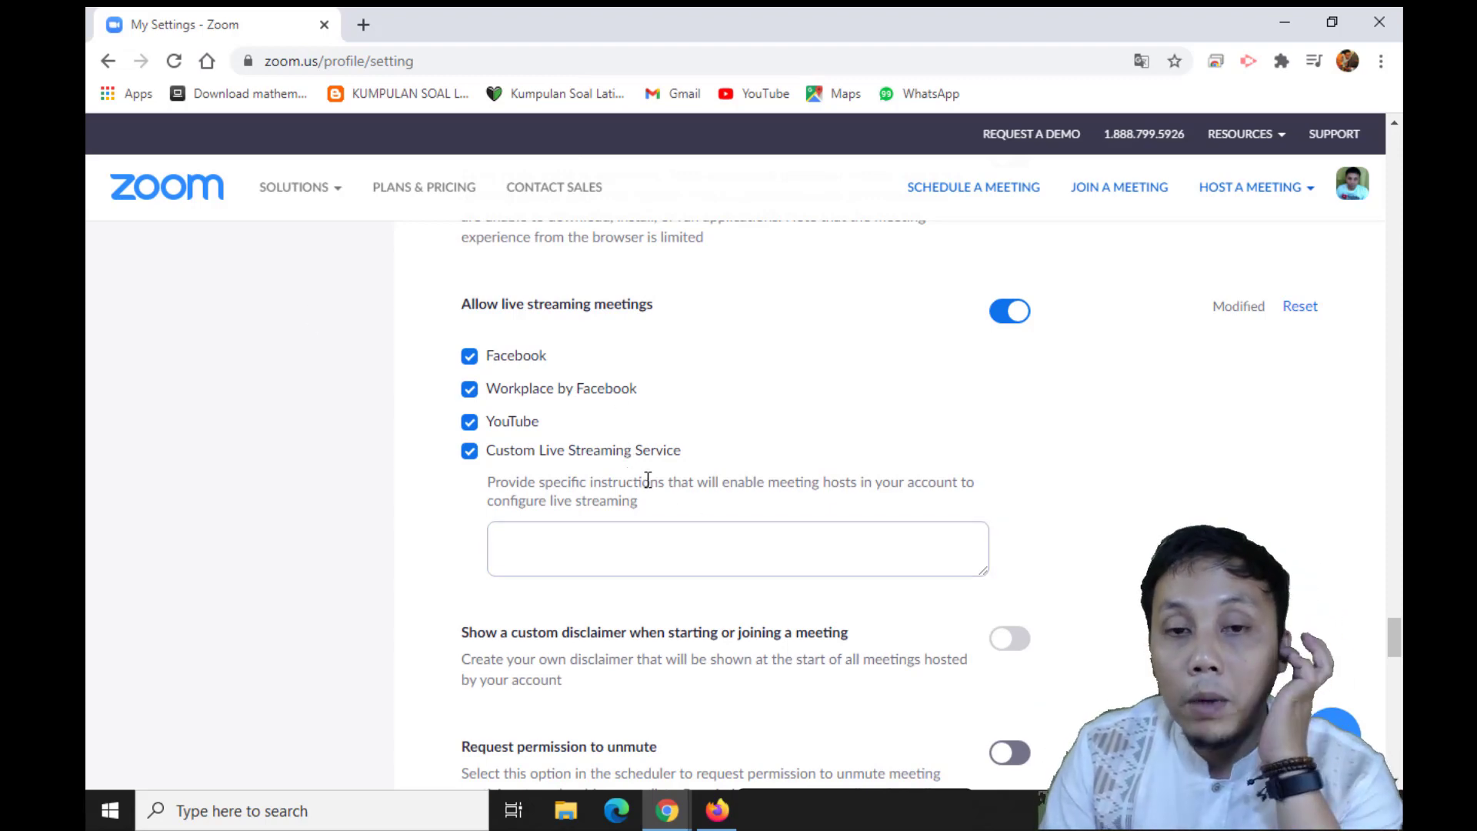
scroll(613, 483, up, 4)
scroll(677, 408, up, 15)
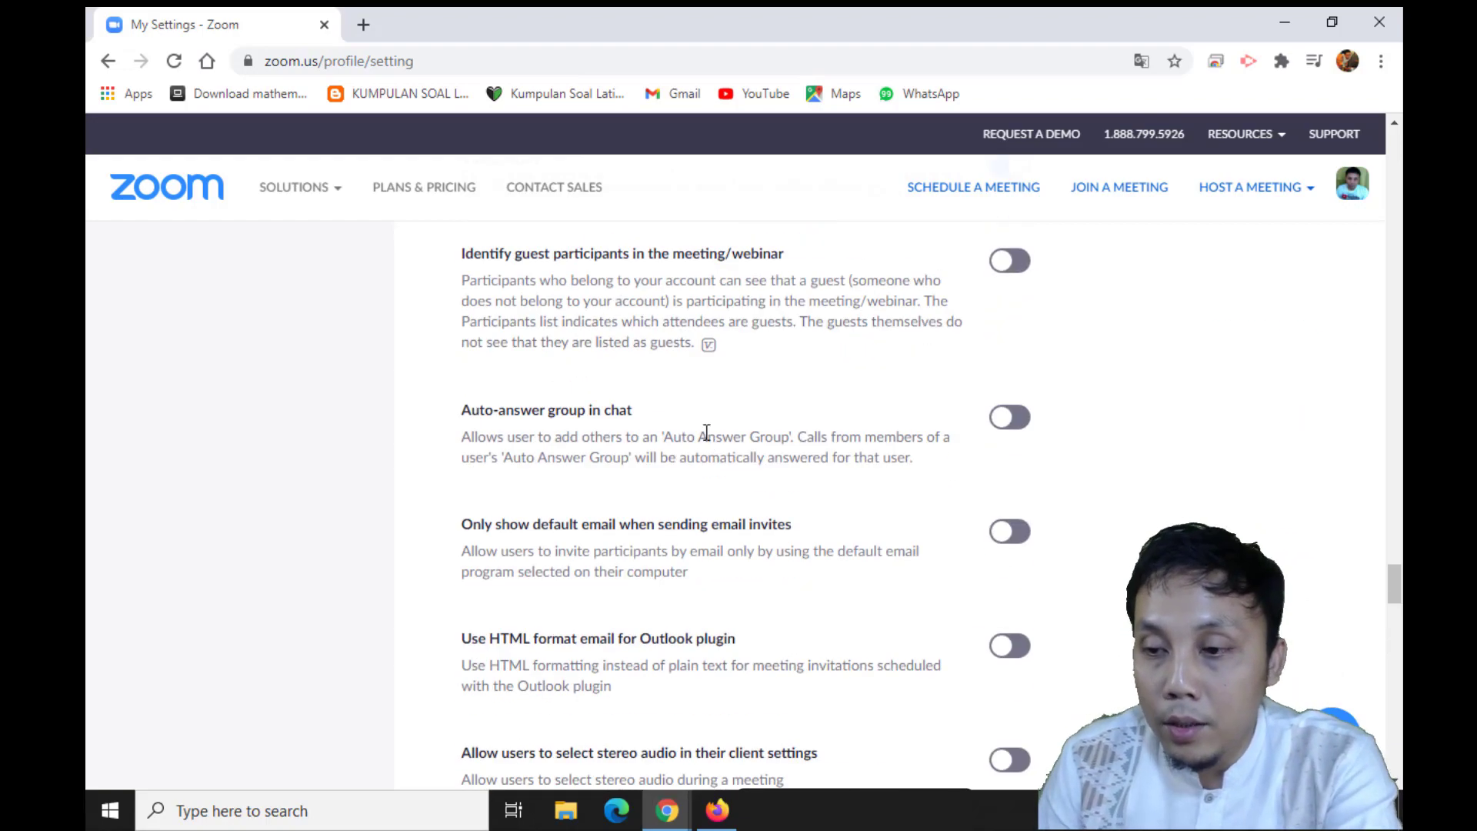
Go to the Zoom meetings list and start scheduling a new meeting with the topic Webinar
drag(1396, 555, 1395, 153)
click(163, 286)
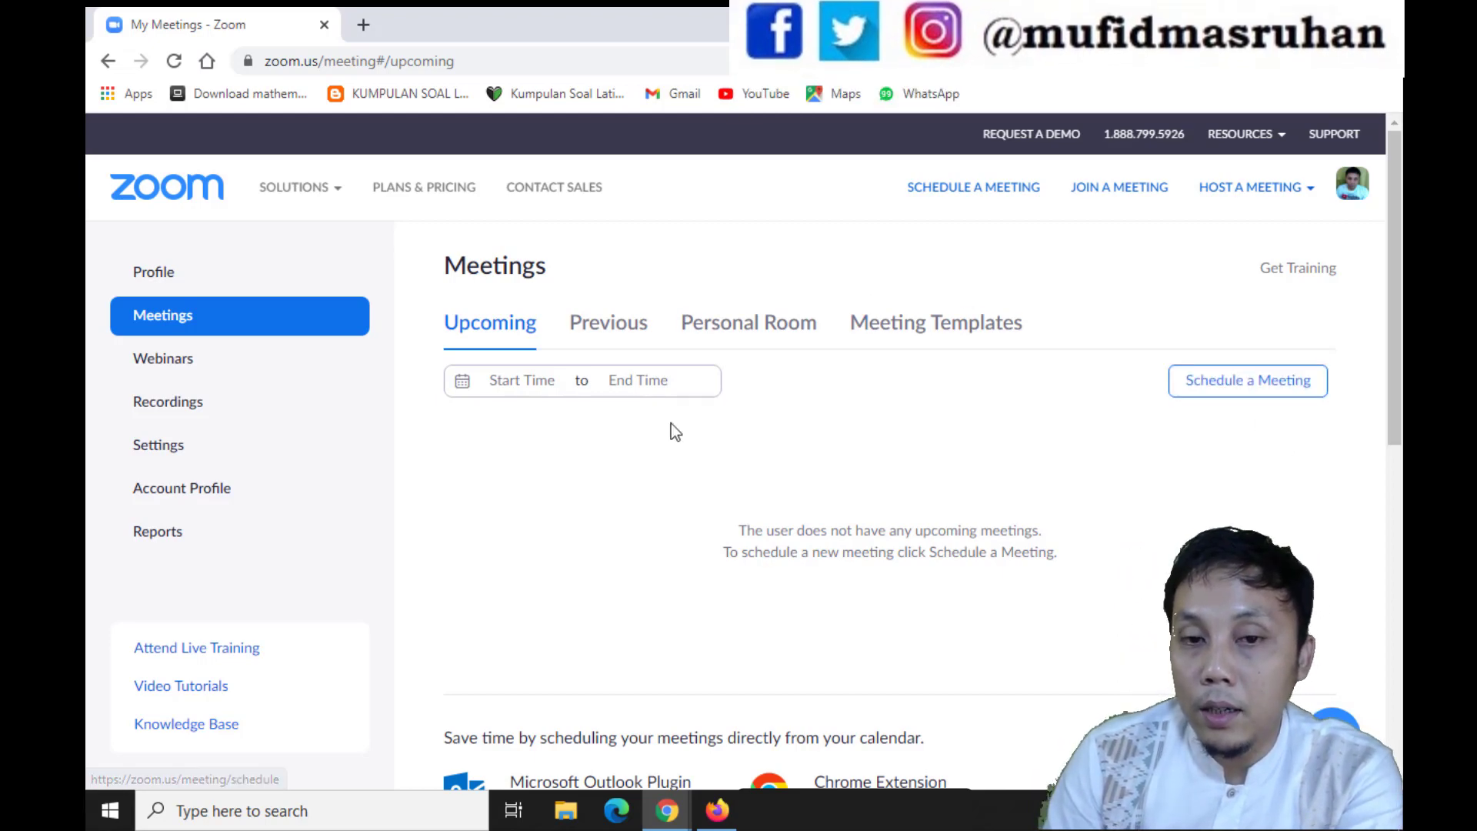
scroll(738, 547, down, 3)
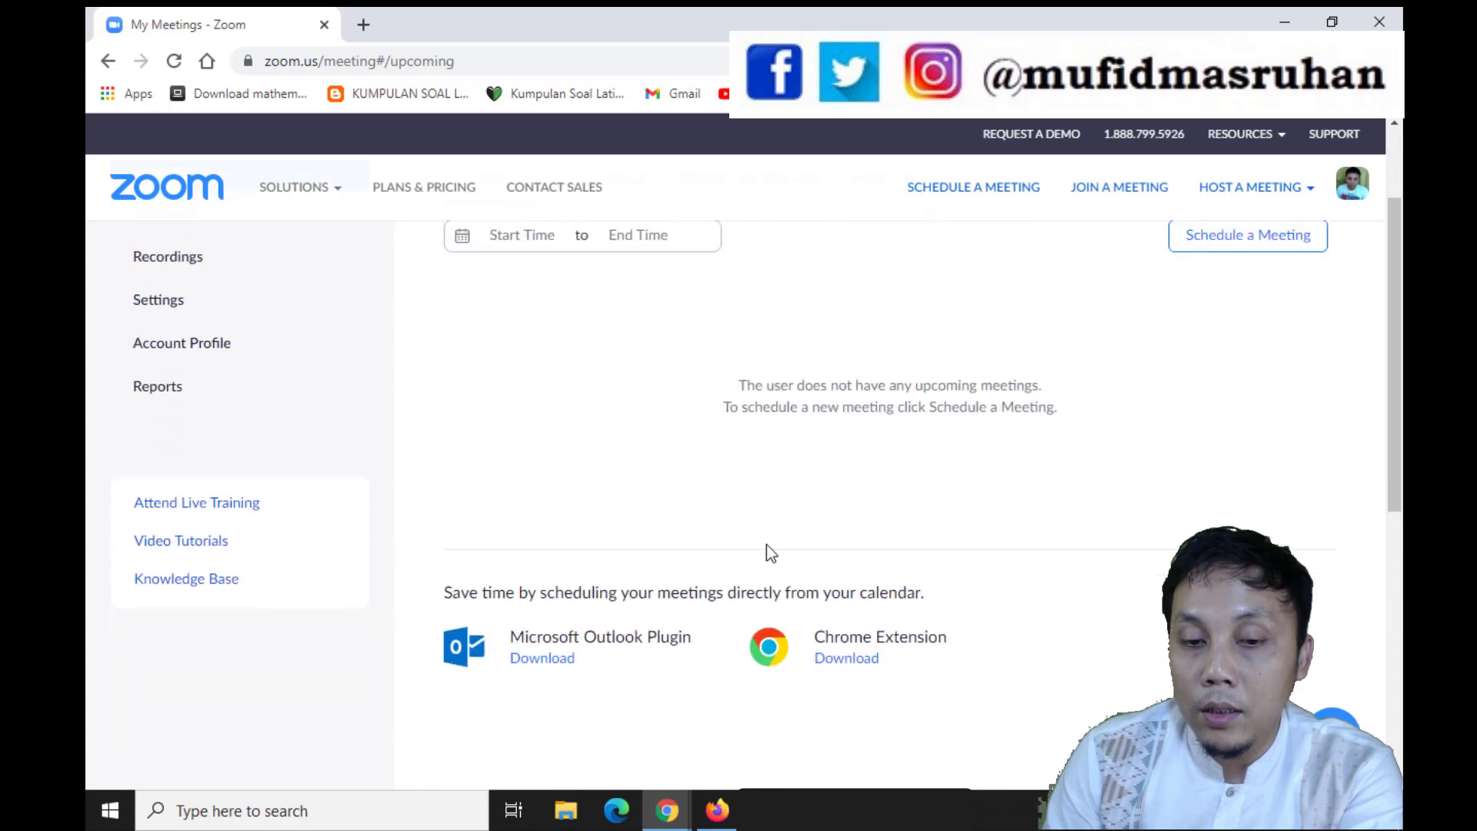
scroll(607, 505, up, 3)
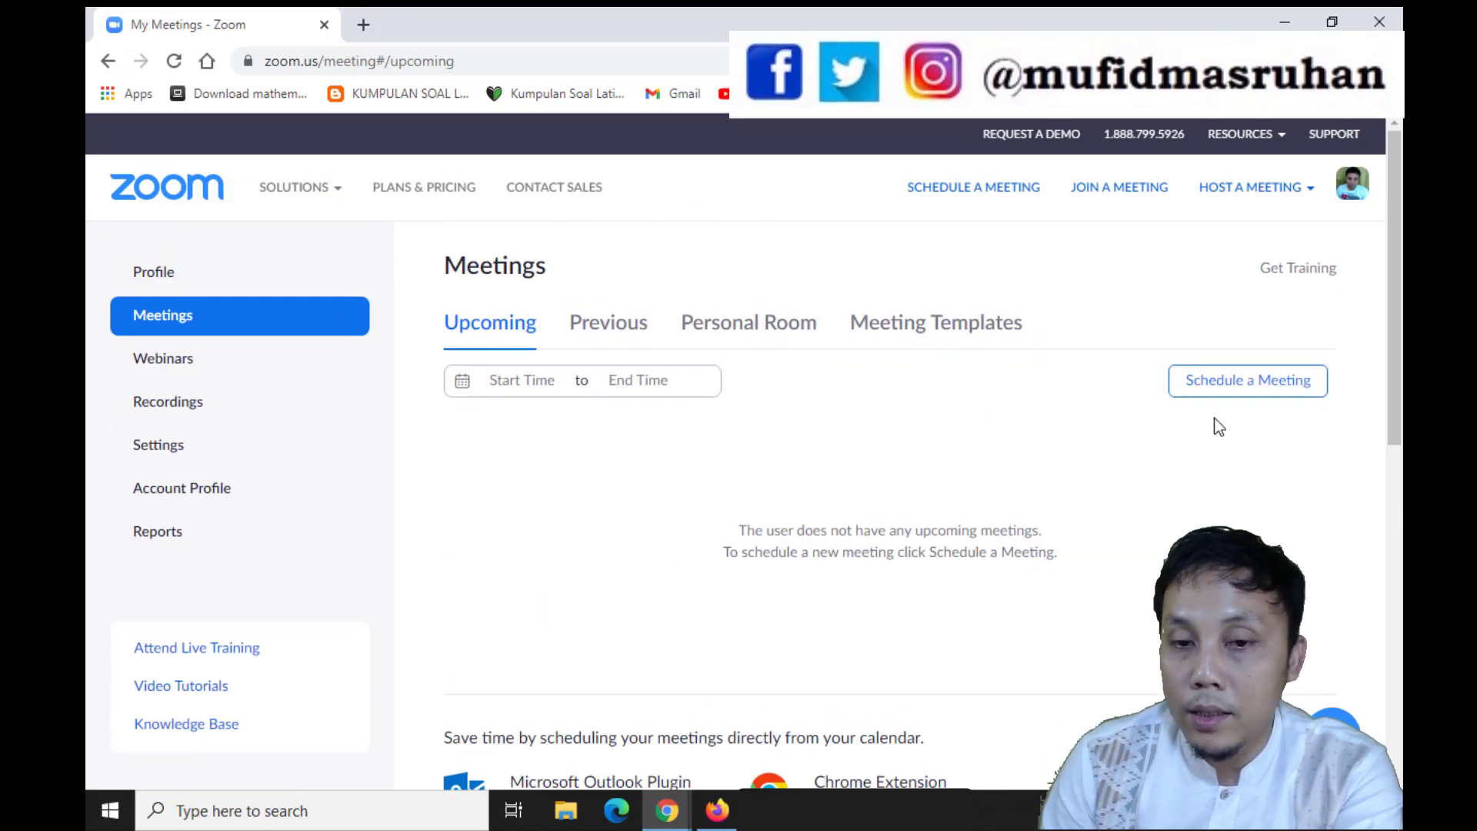
click(1214, 387)
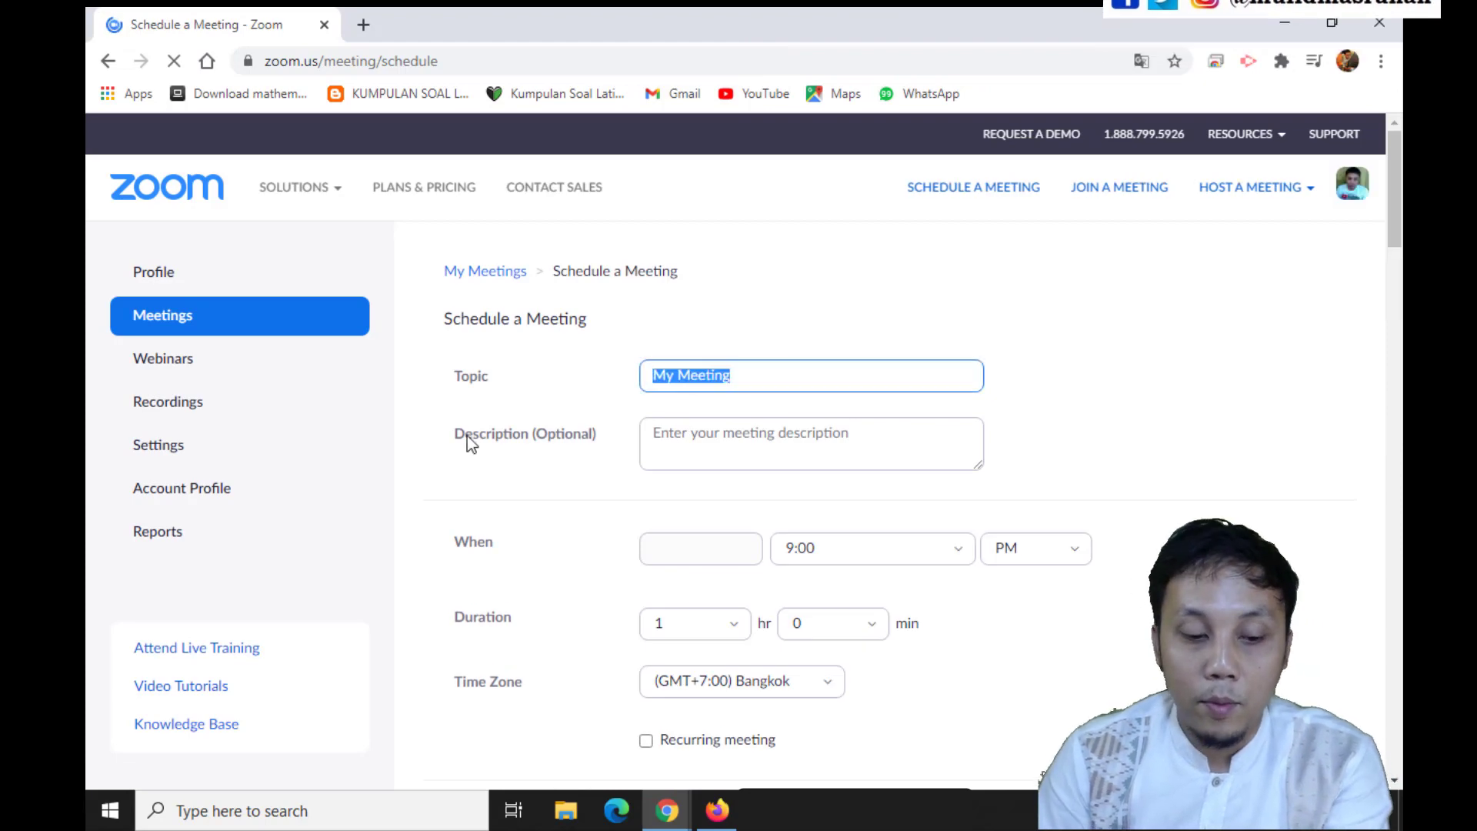
text(Webinar)
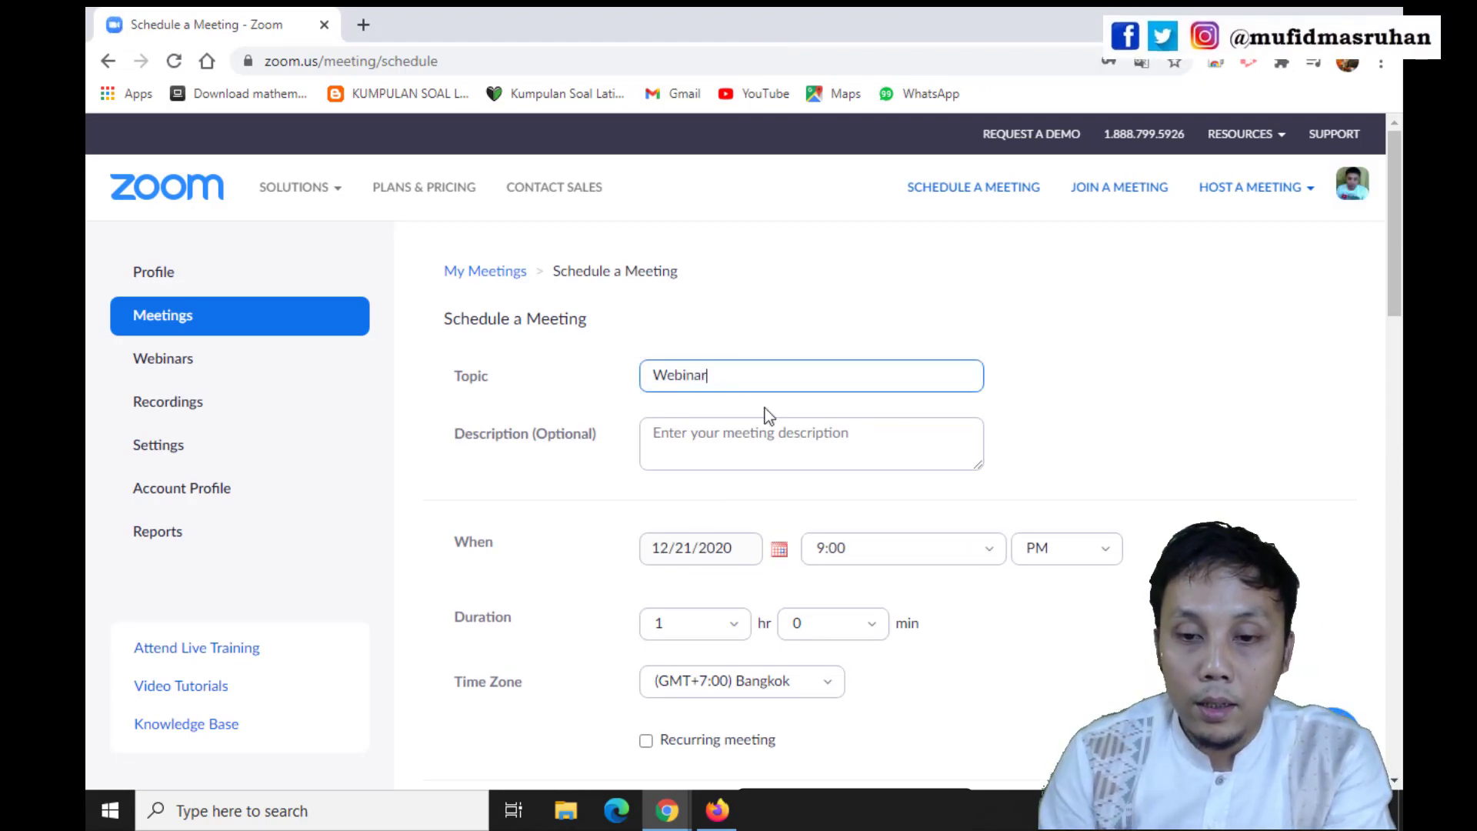
Set the meeting's time zone to (GMT+7:00) Jakarta
click(743, 558)
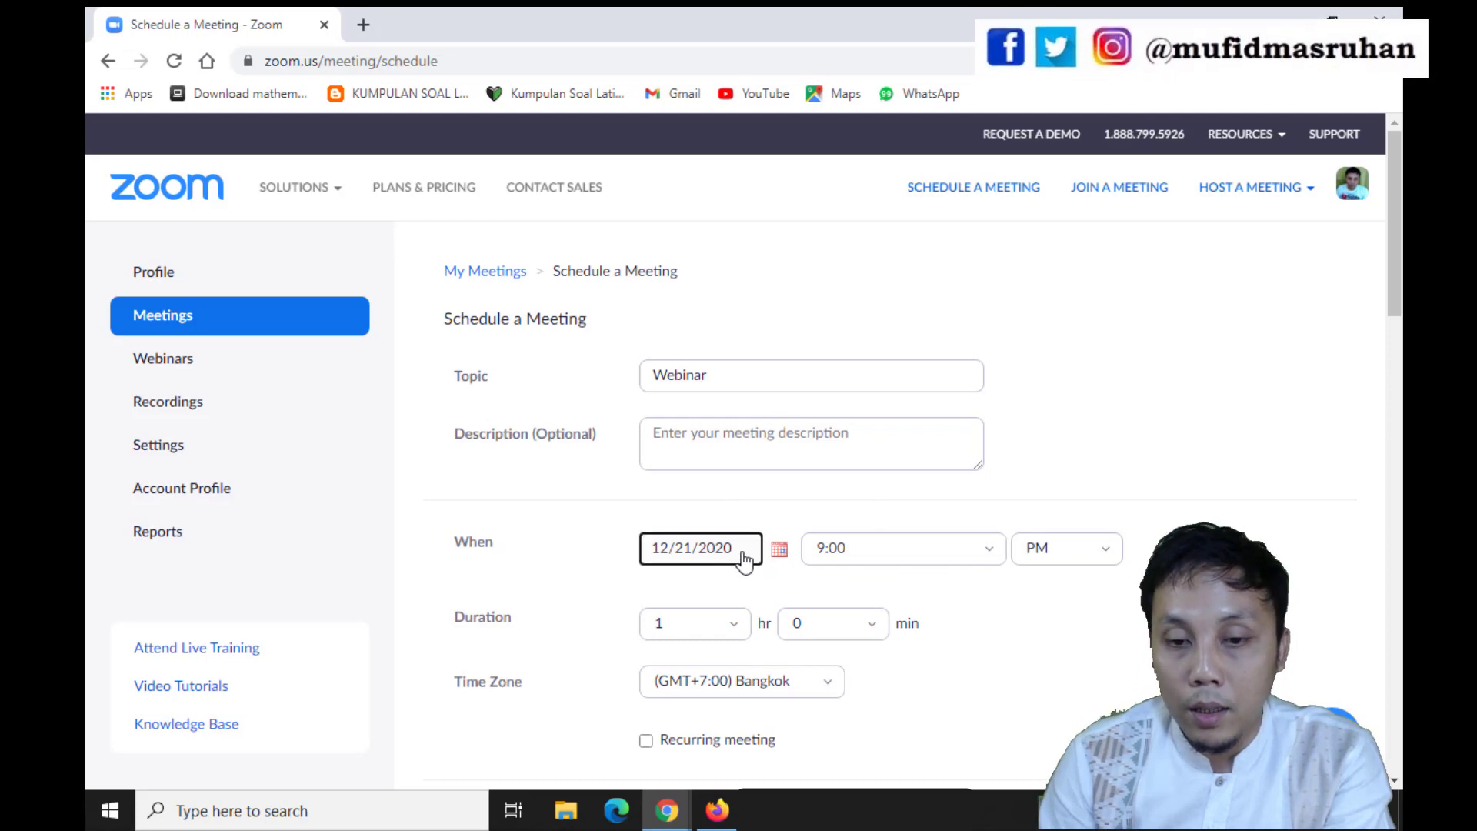
click(773, 550)
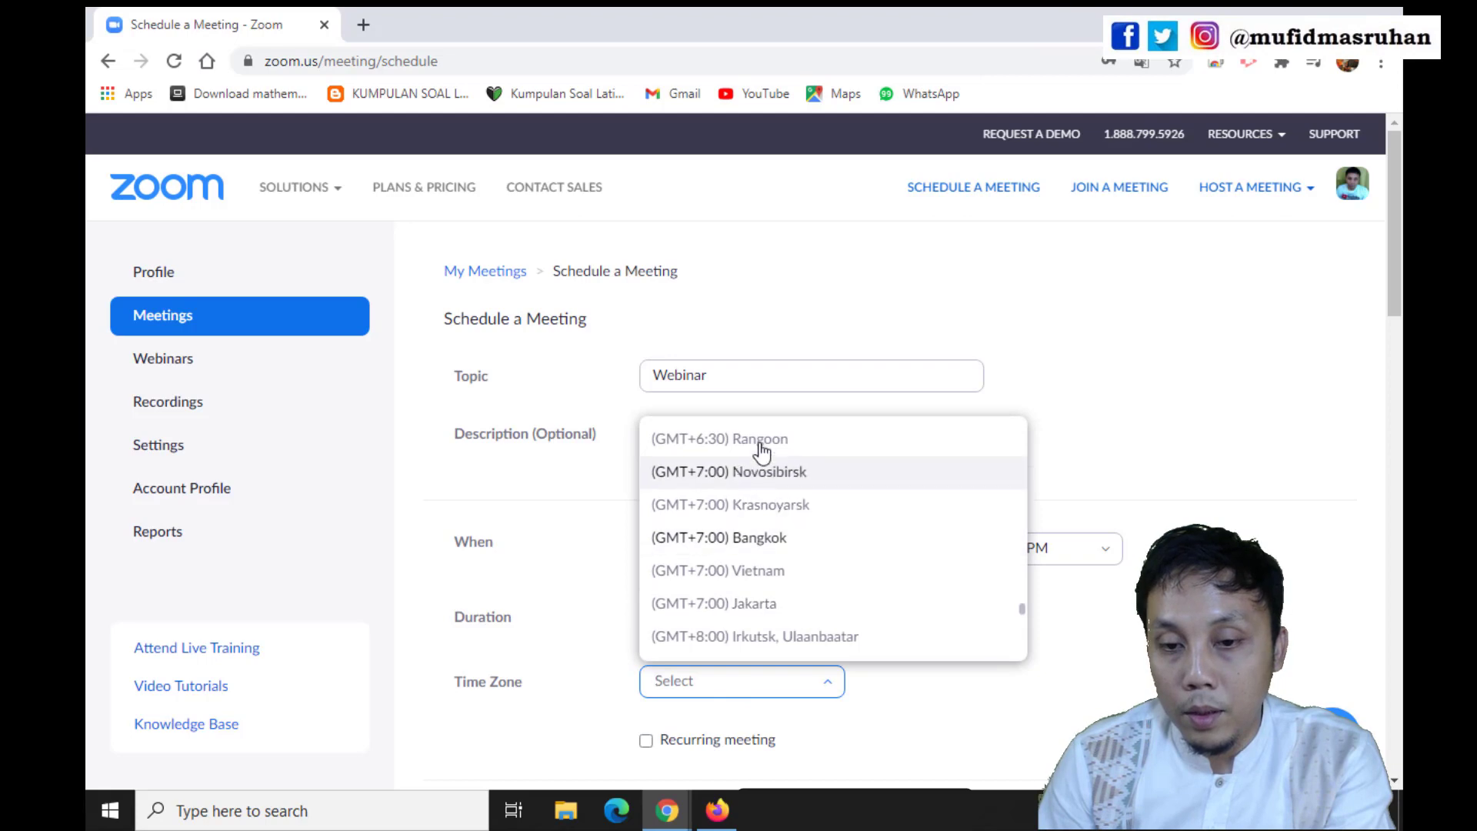
click(803, 604)
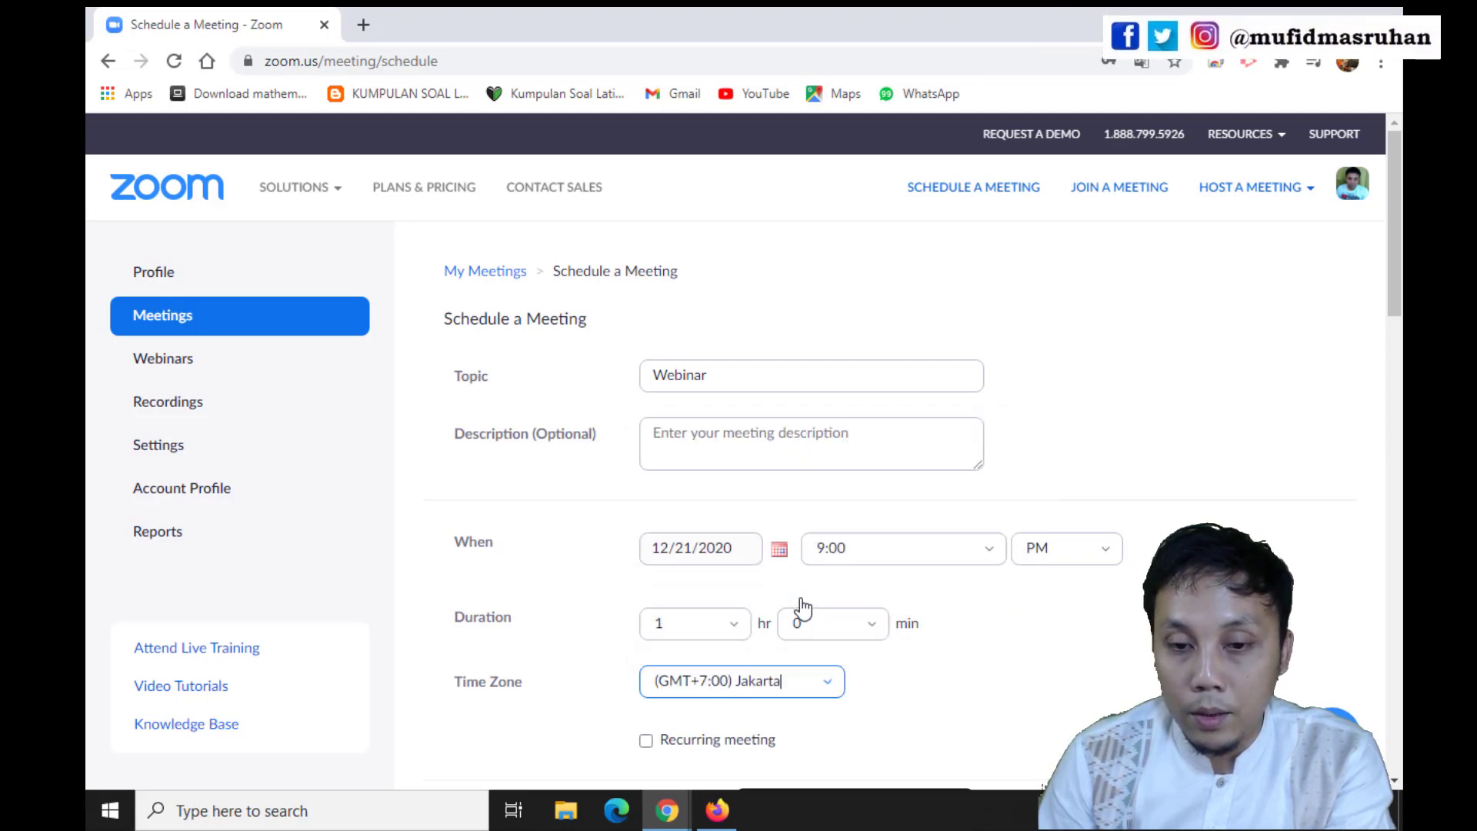
Set the meeting's start time to 7:00 AM
click(960, 547)
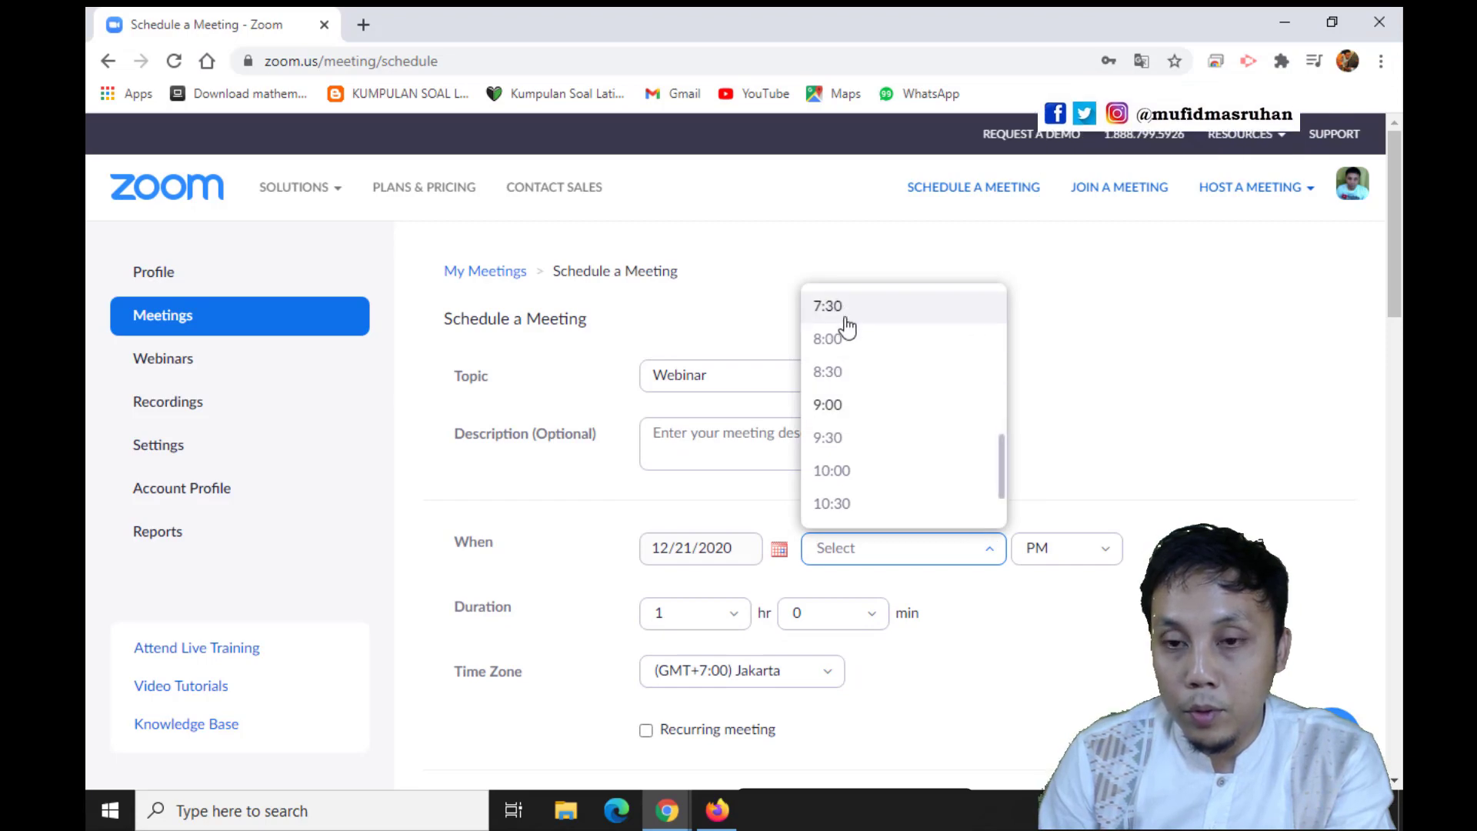
scroll(858, 343, up, 3)
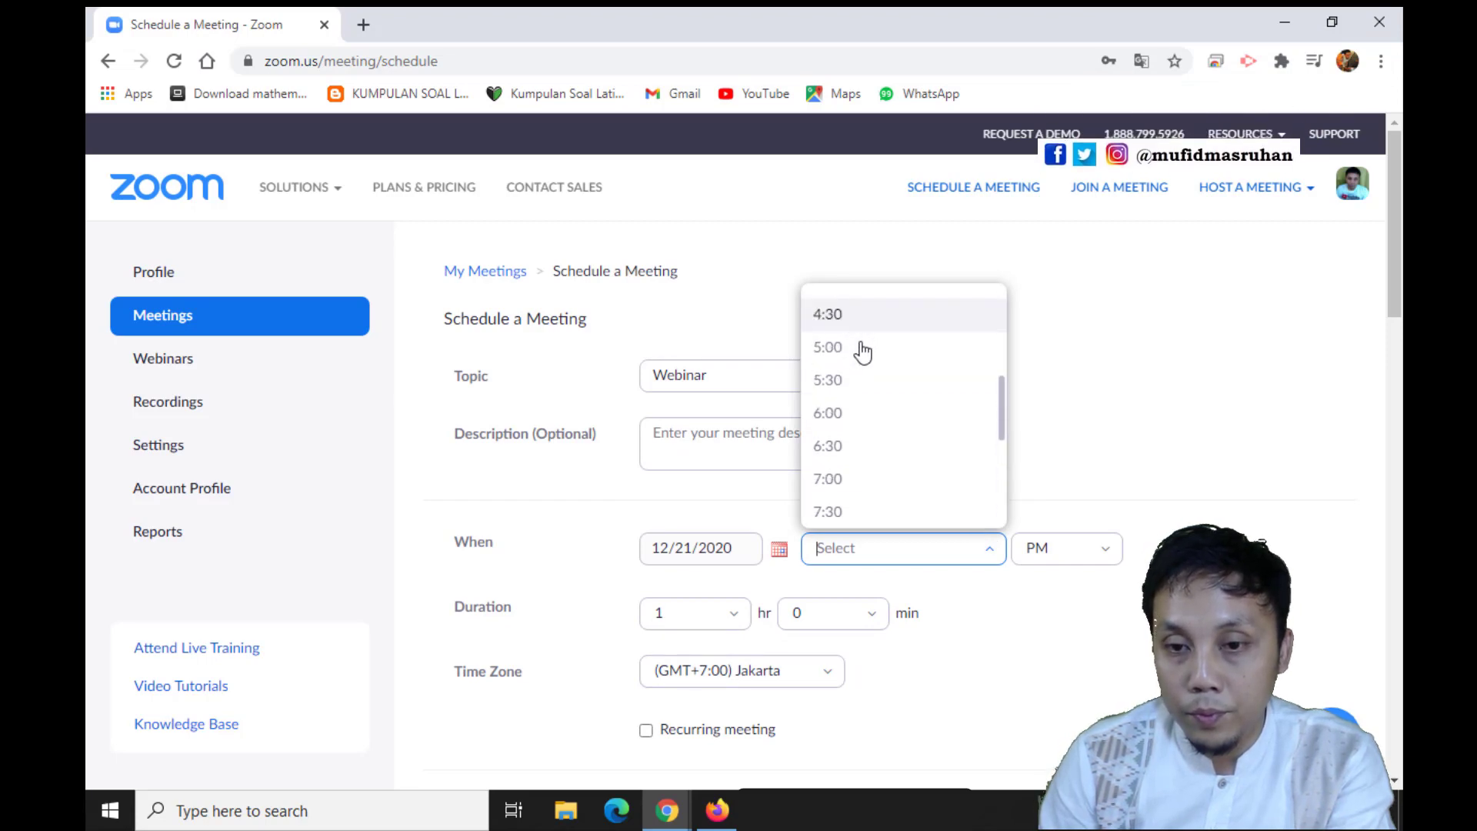
click(835, 480)
click(1083, 560)
click(1061, 607)
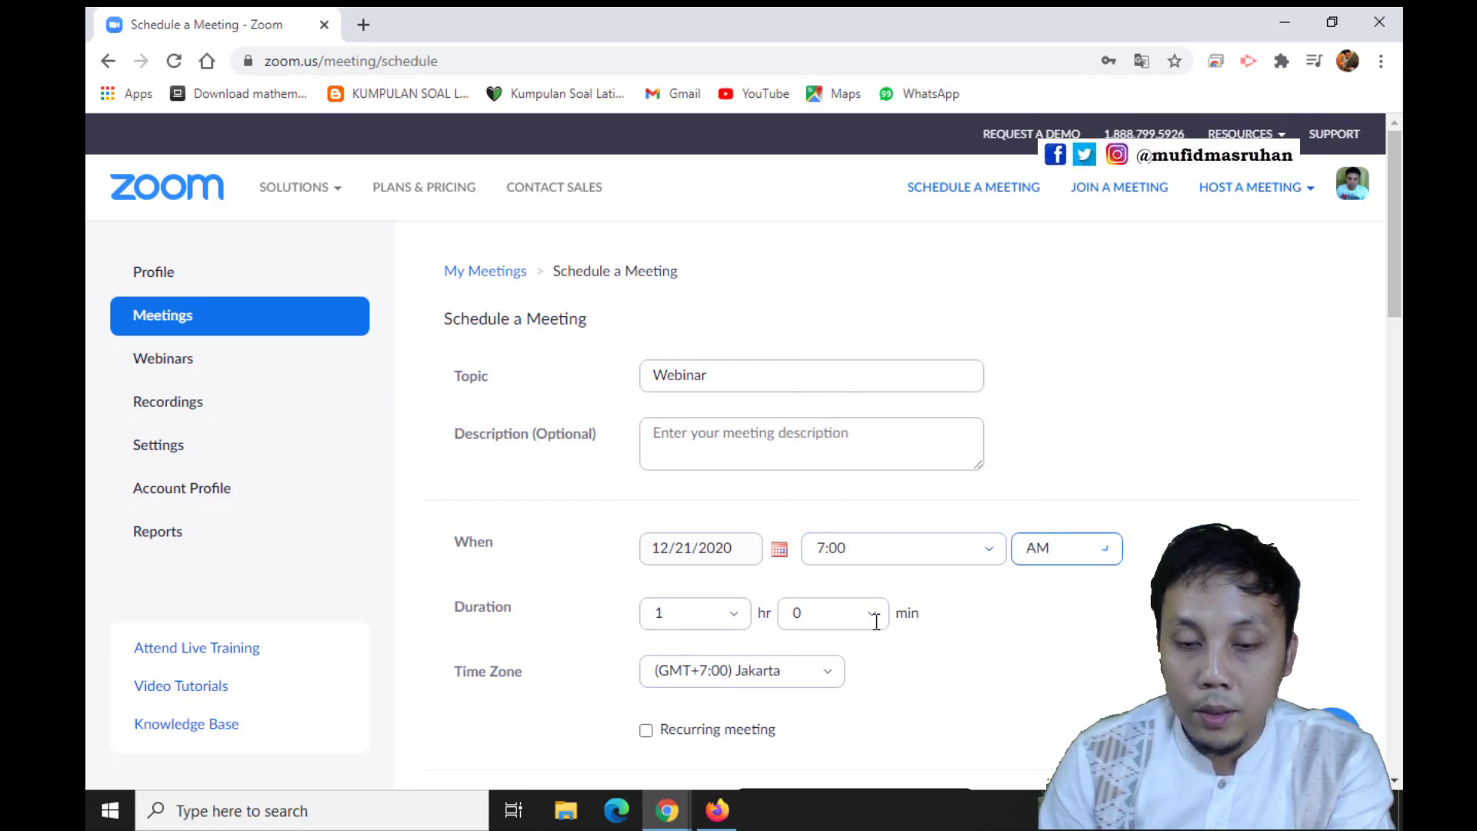
Set the meeting date to 12/22/2020 and its duration to 3 hr 0 min
click(750, 559)
click(779, 549)
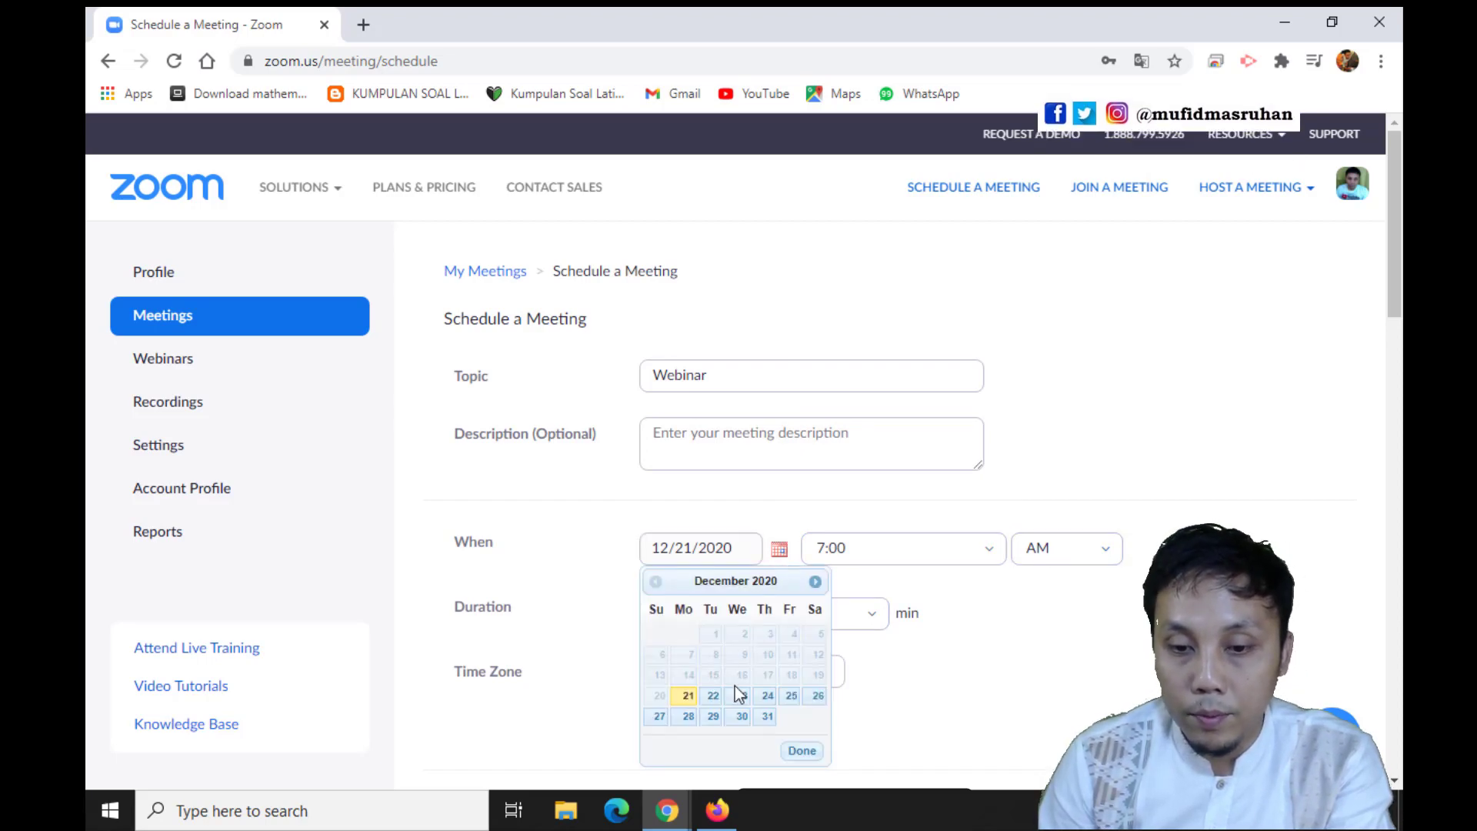
click(711, 700)
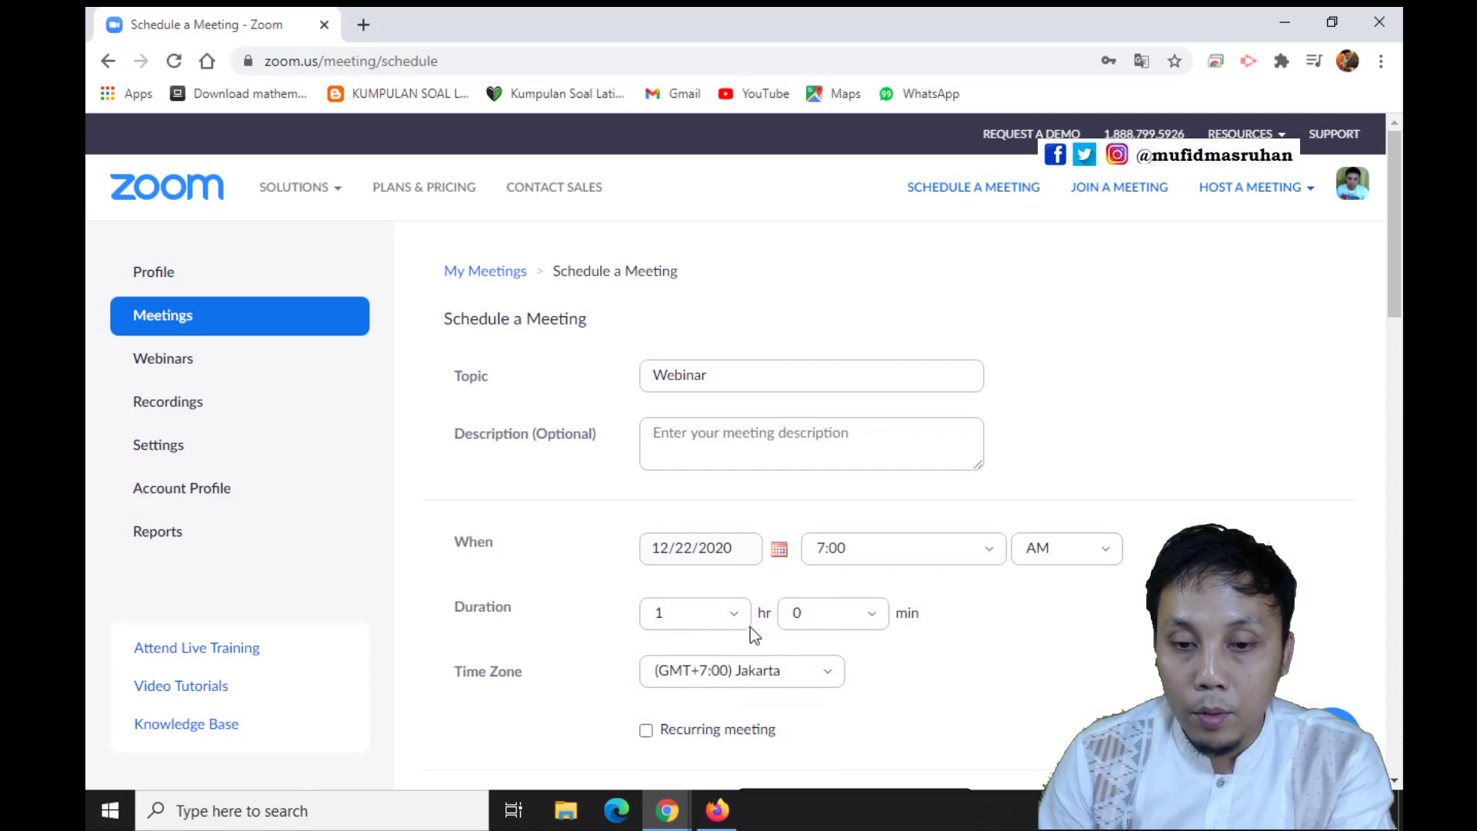
click(715, 618)
click(668, 471)
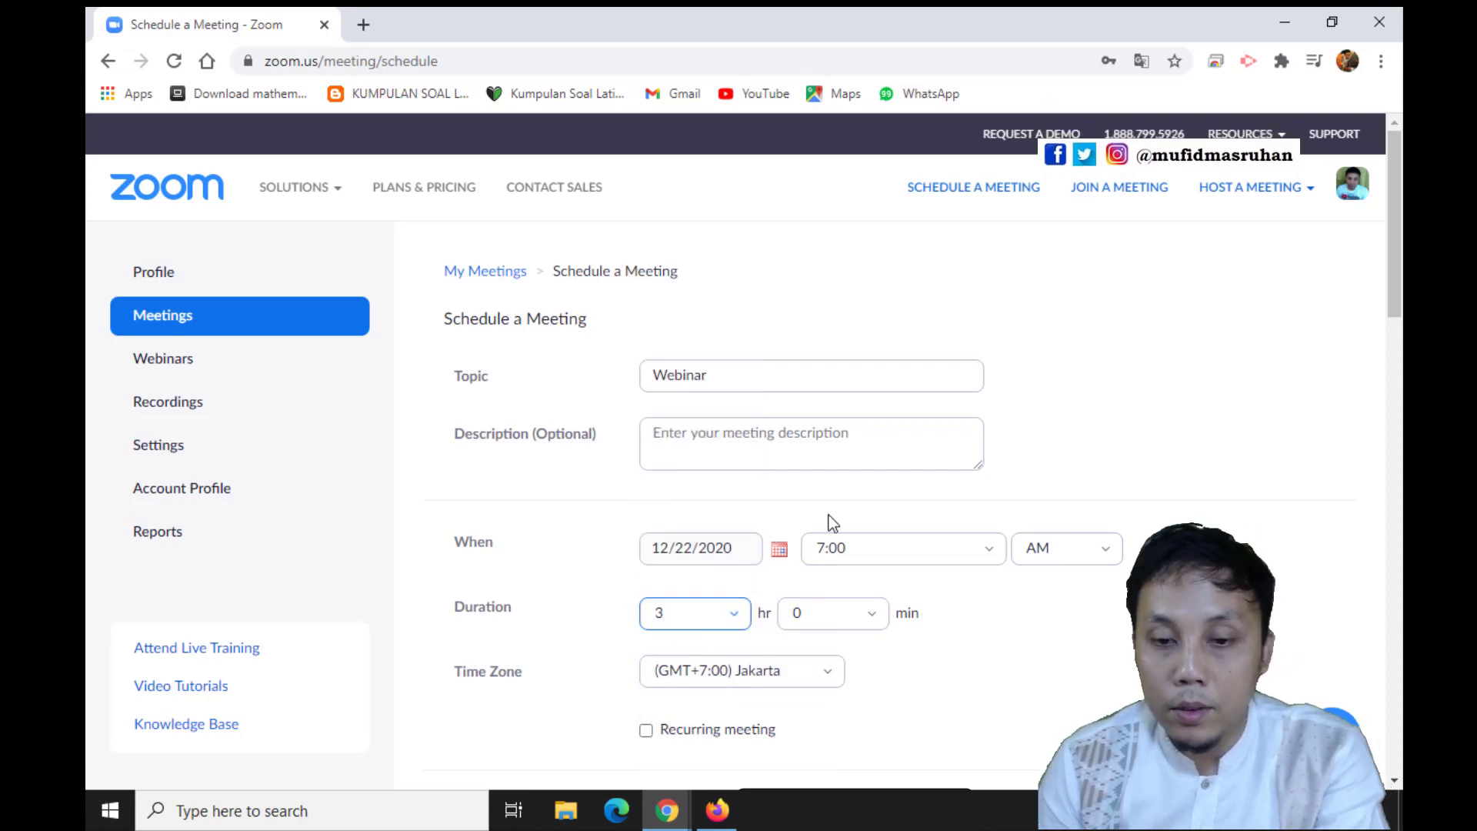
Save the scheduled Webinar meeting, leaving the remaining meeting options at their defaults
scroll(851, 584, down, 4)
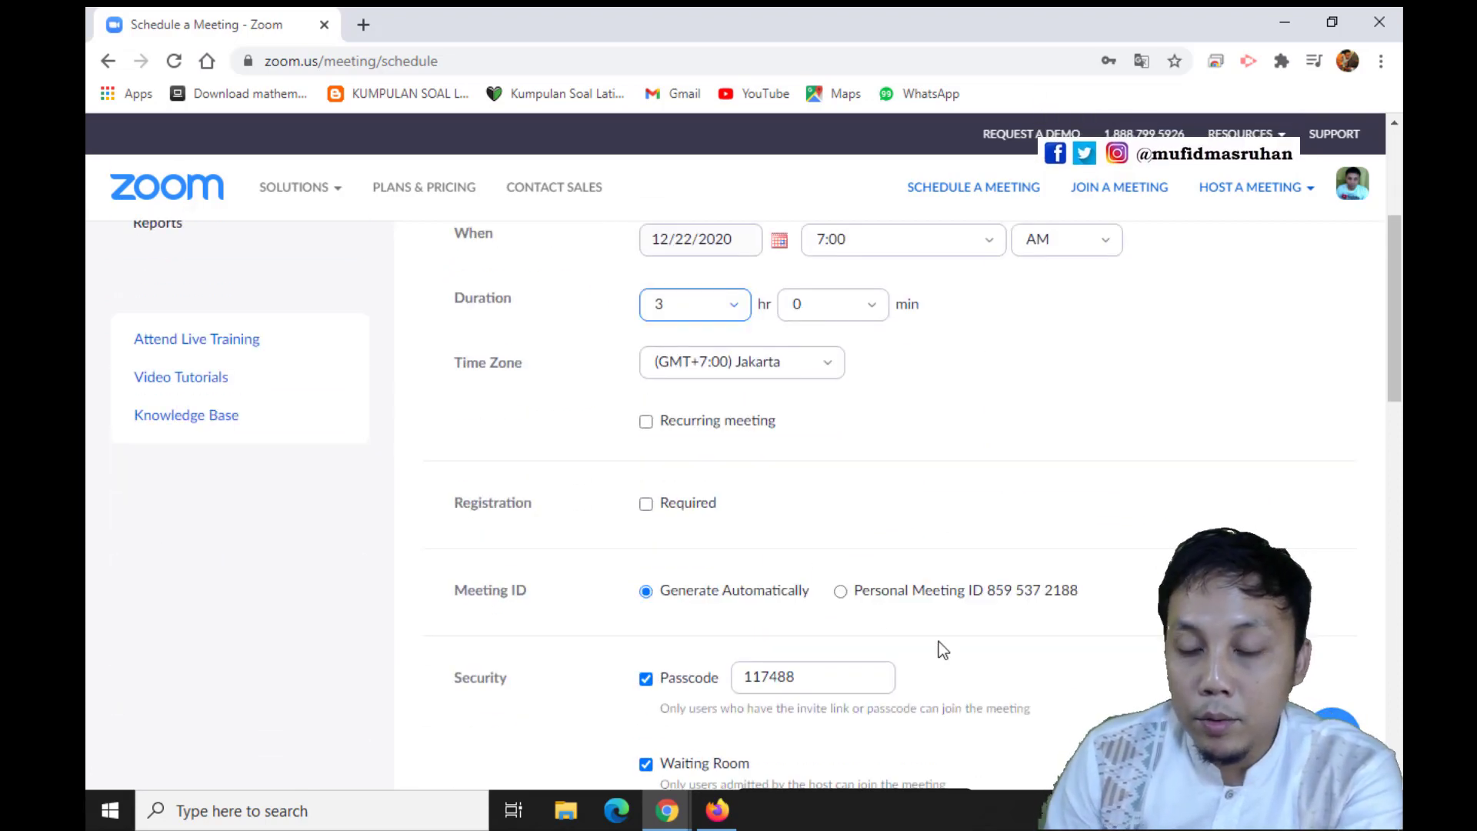
scroll(923, 643, down, 5)
scroll(1032, 670, down, 12)
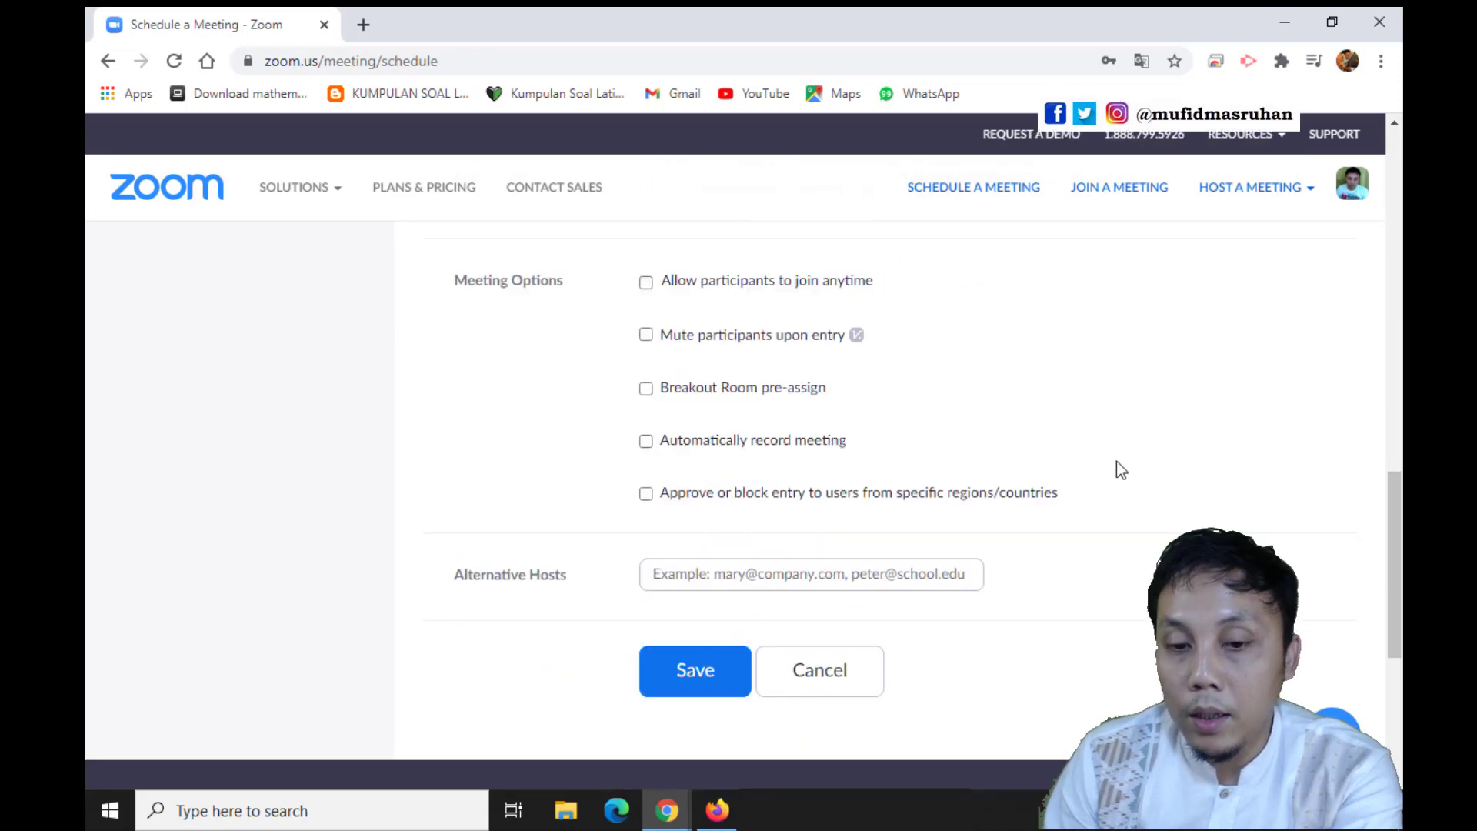
click(706, 357)
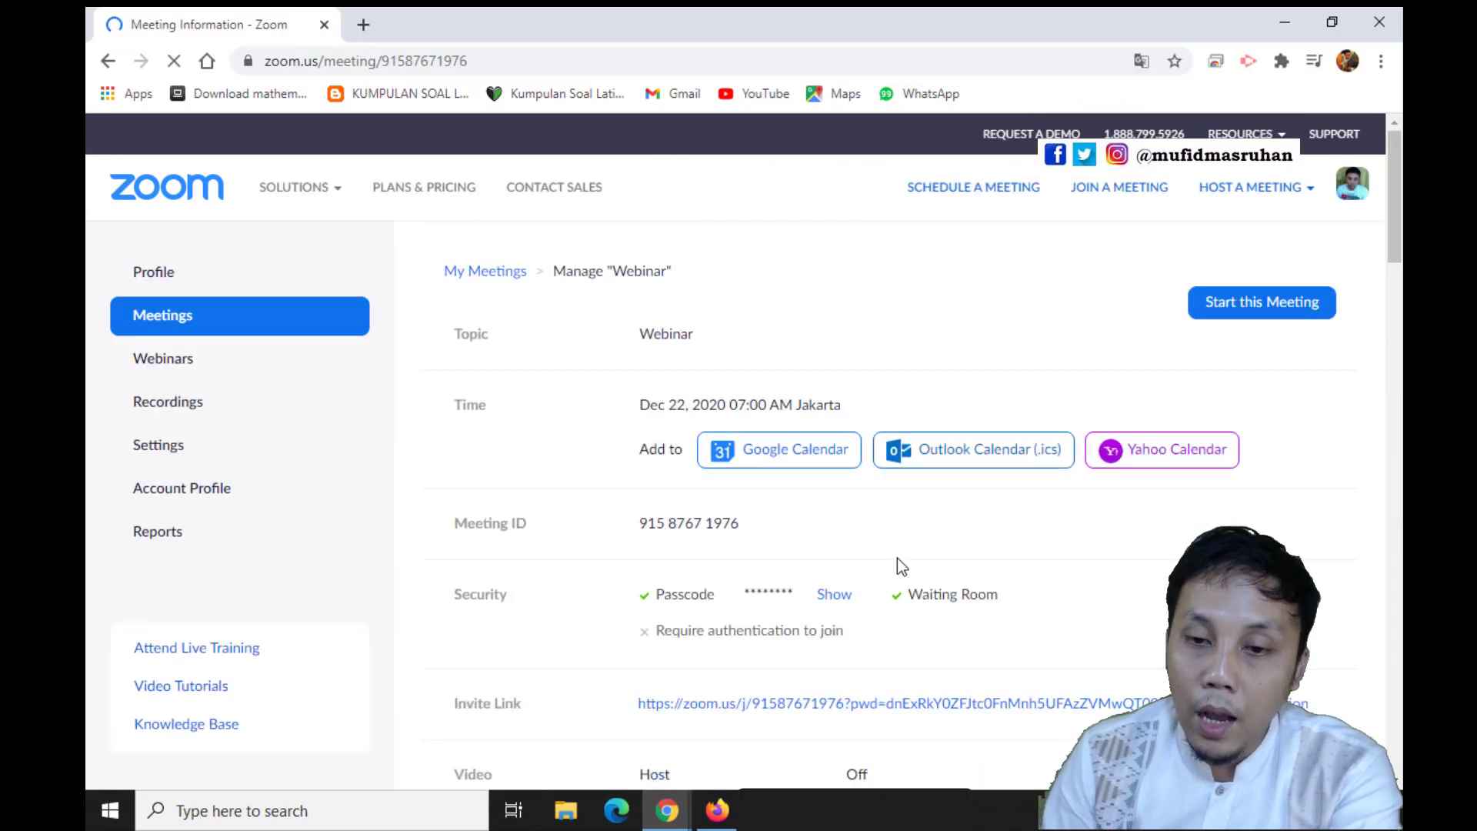
Launch the Webinar meeting from its information page and open it in the Zoom Meetings application
scroll(1231, 539, down, 3)
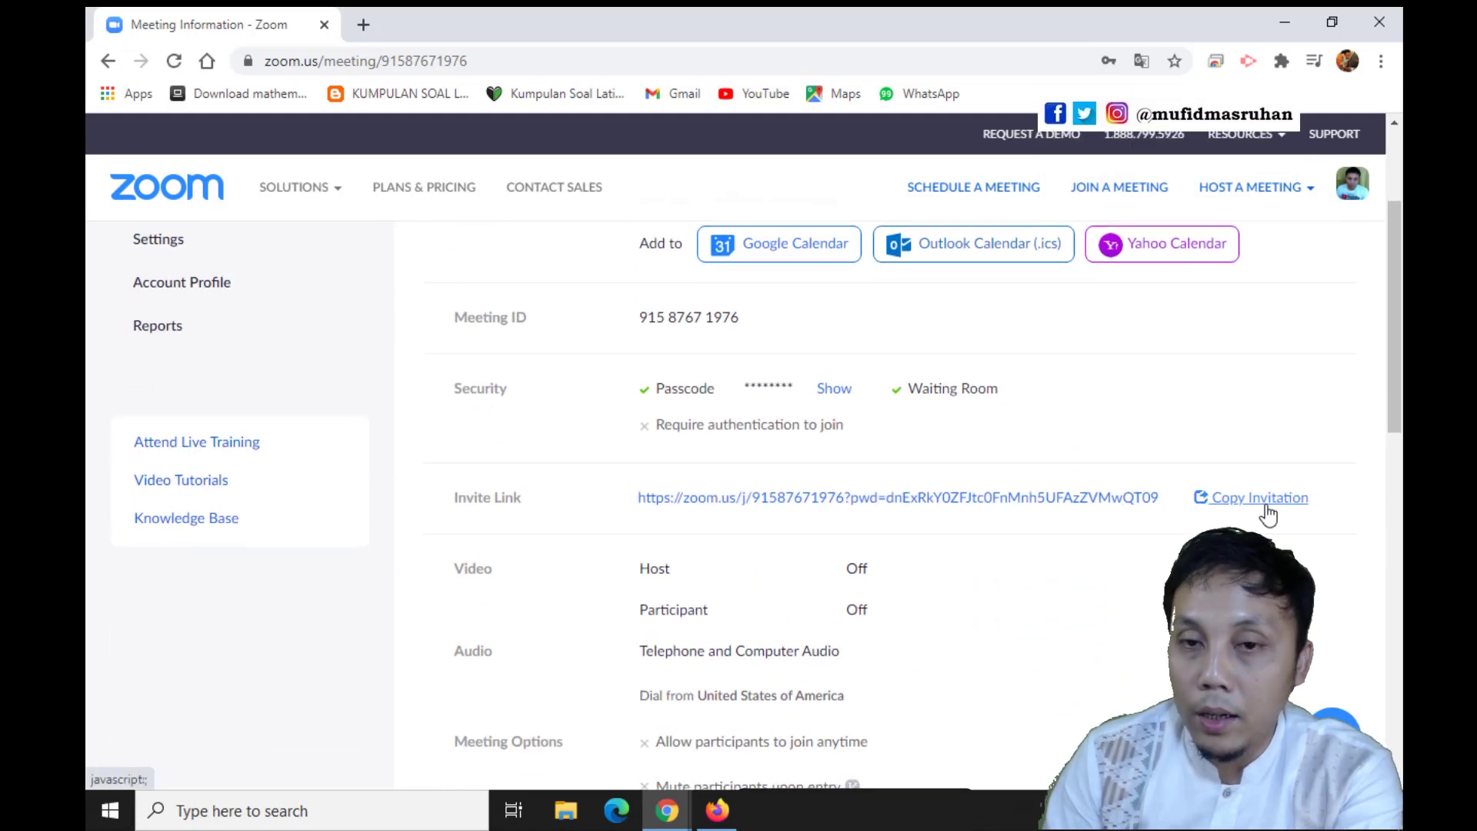
scroll(1082, 603, down, 3)
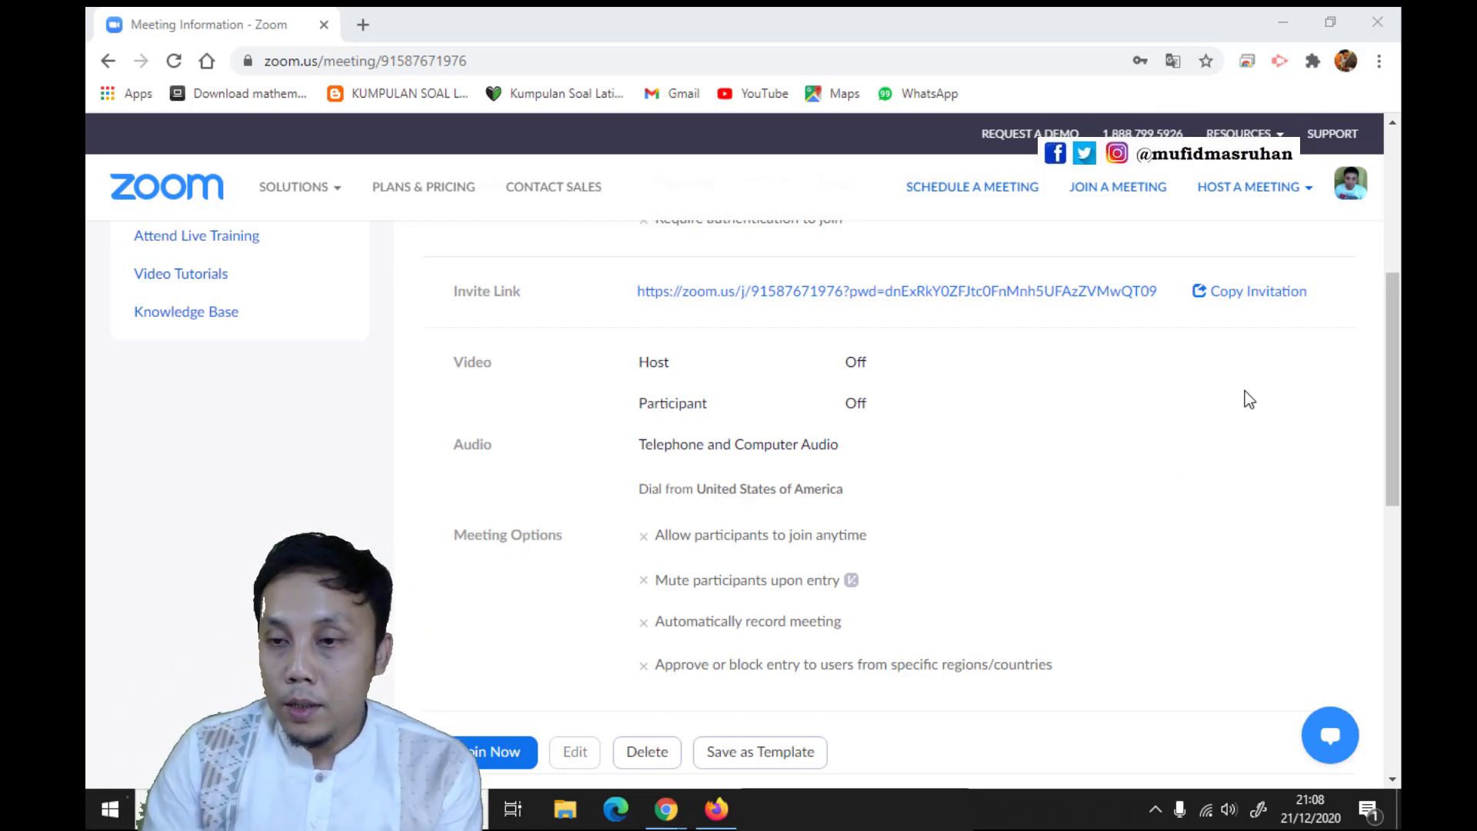
scroll(690, 682, down, 1)
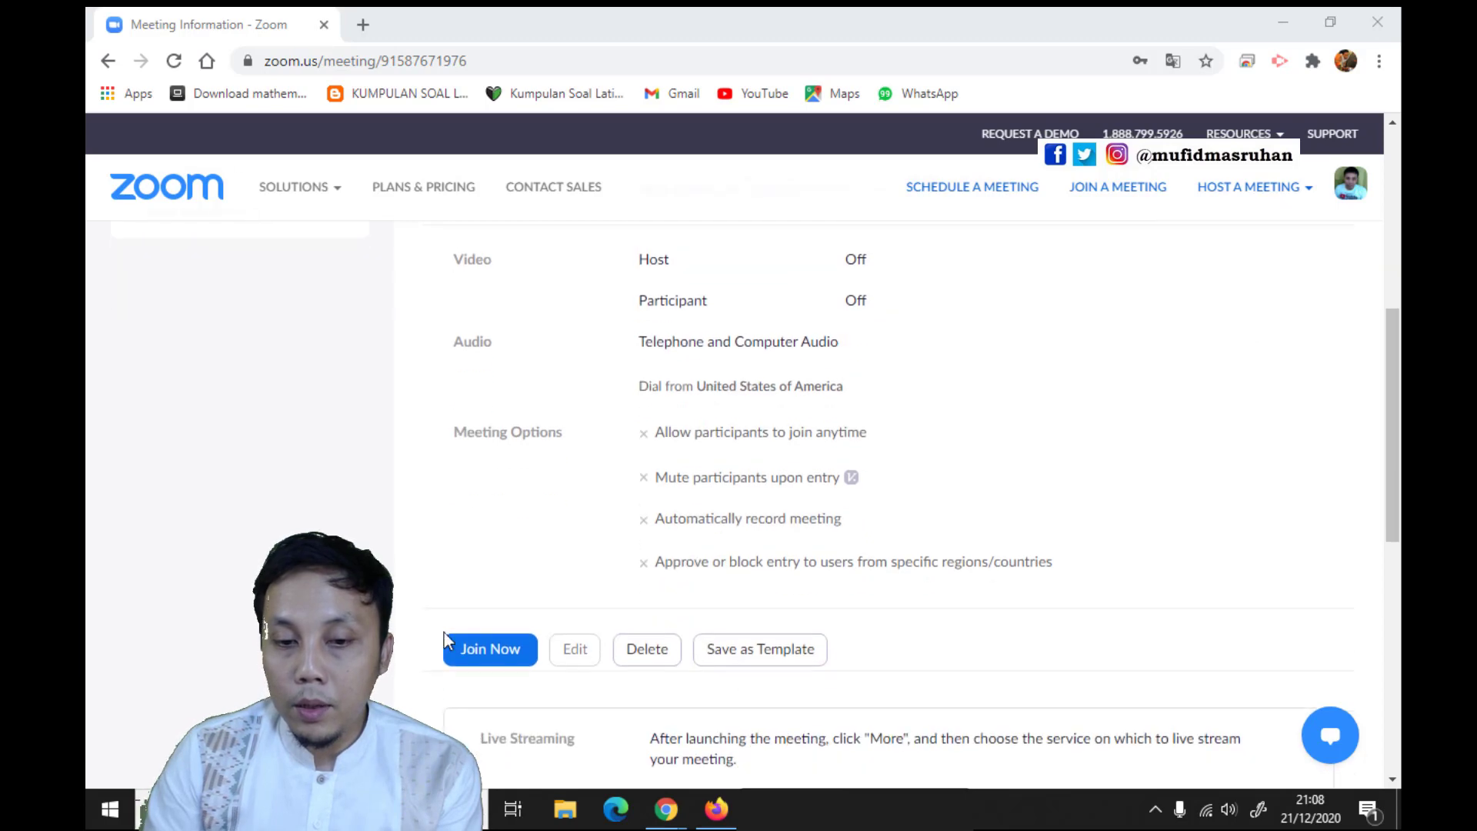
click(495, 650)
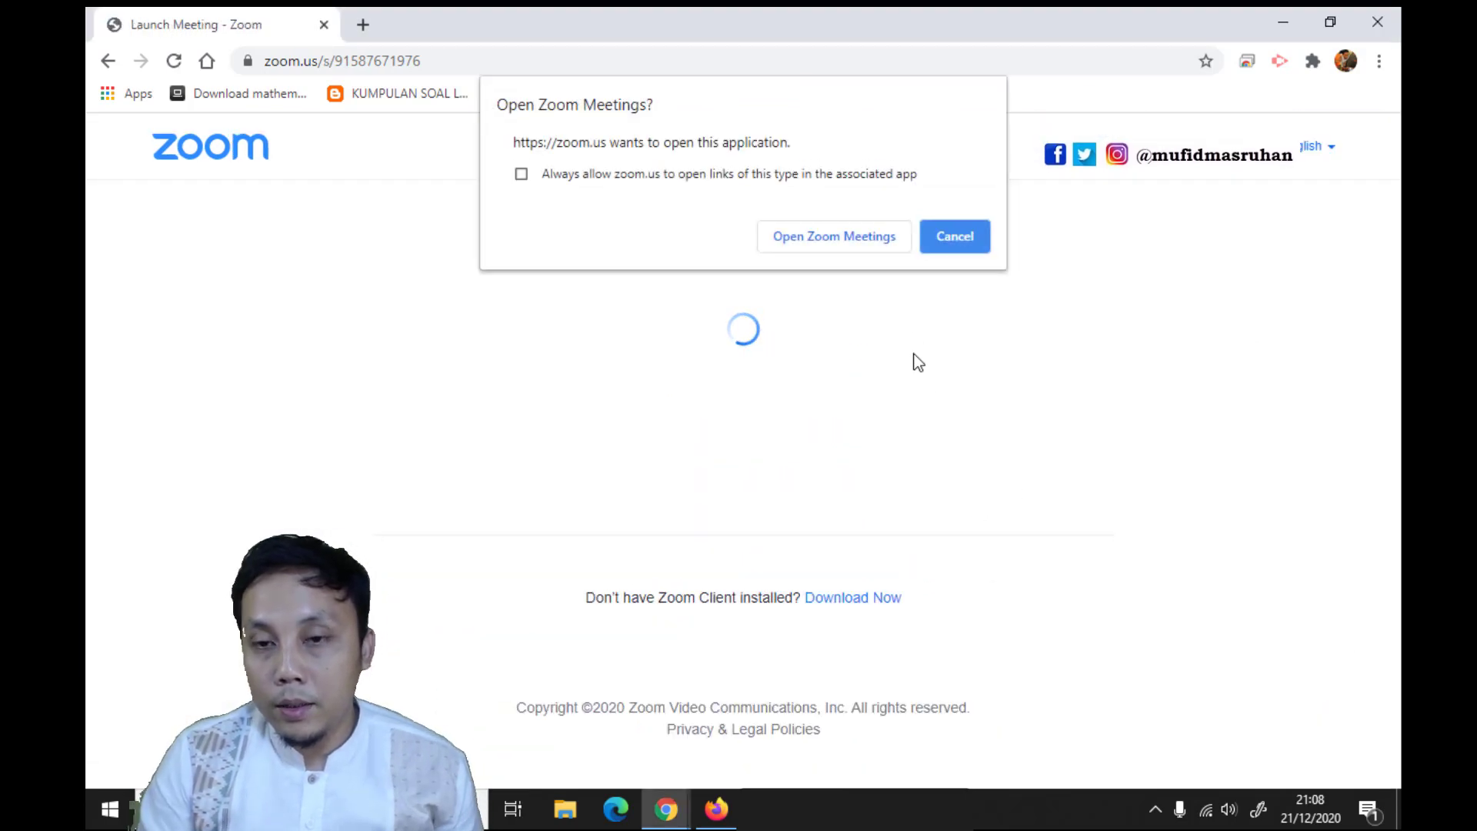
click(854, 239)
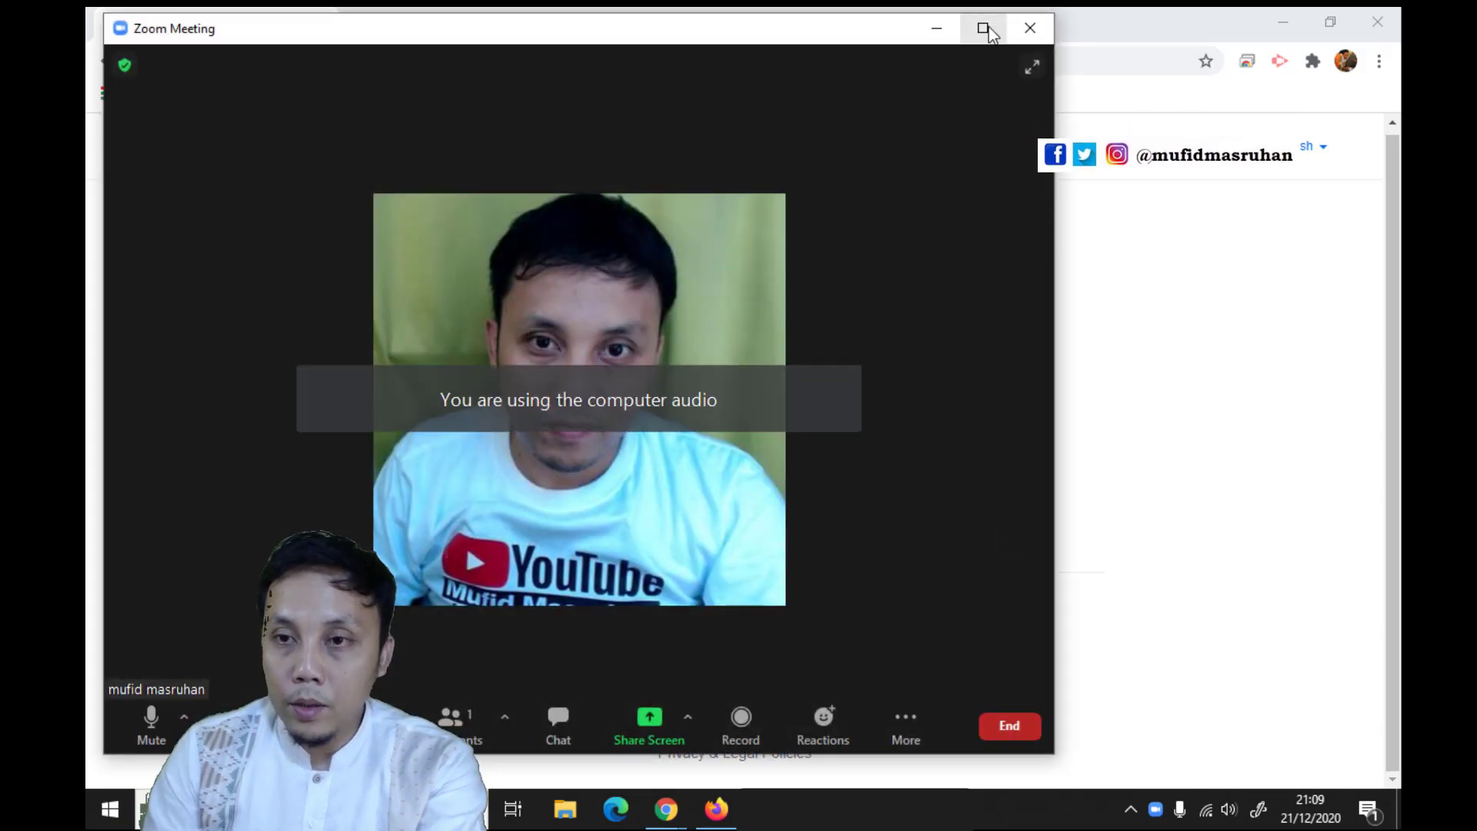
Maximize the meeting window and choose Live on Custom Live Streaming Service for the meeting
click(983, 29)
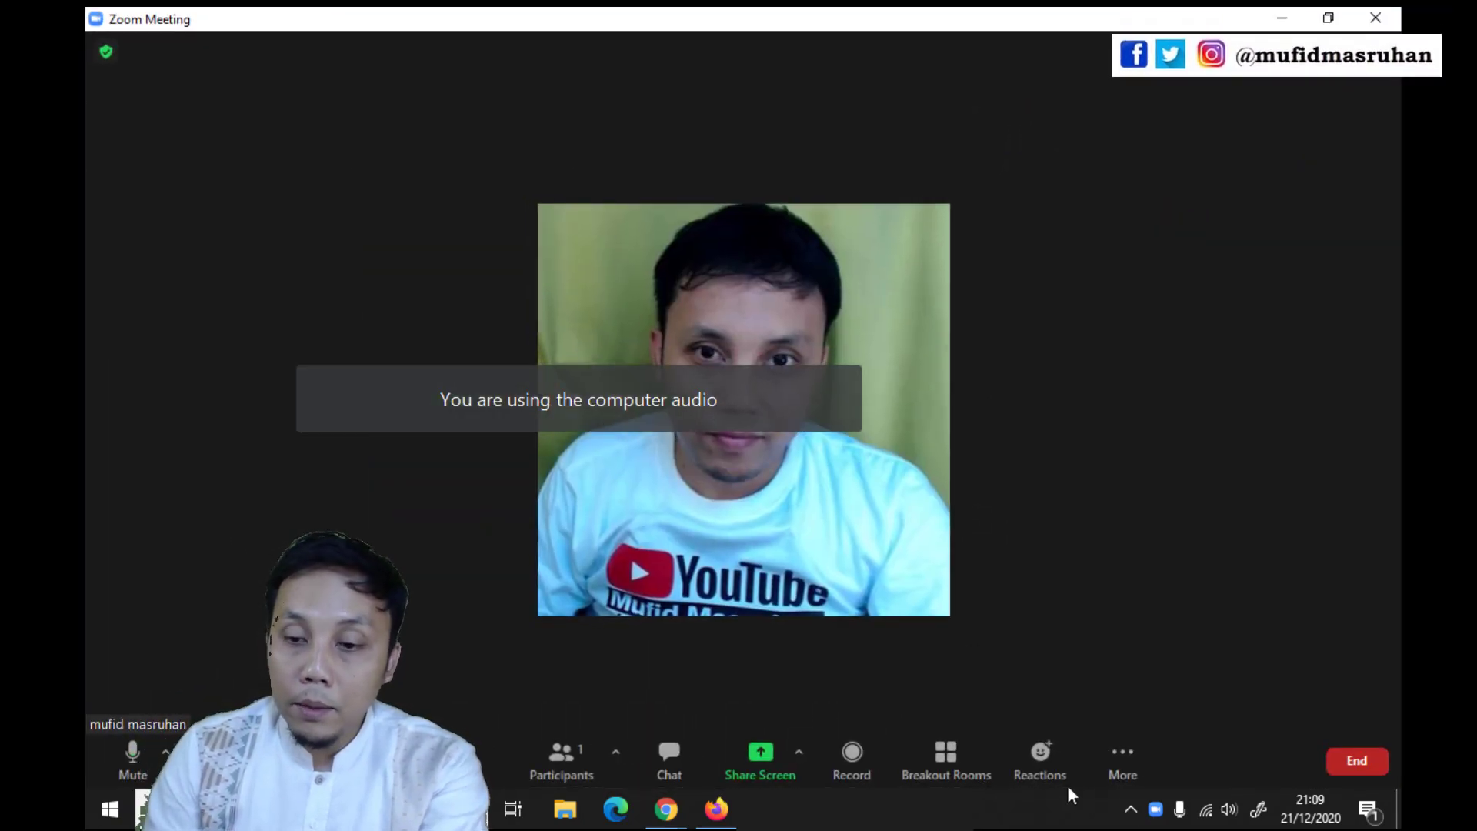
click(1121, 759)
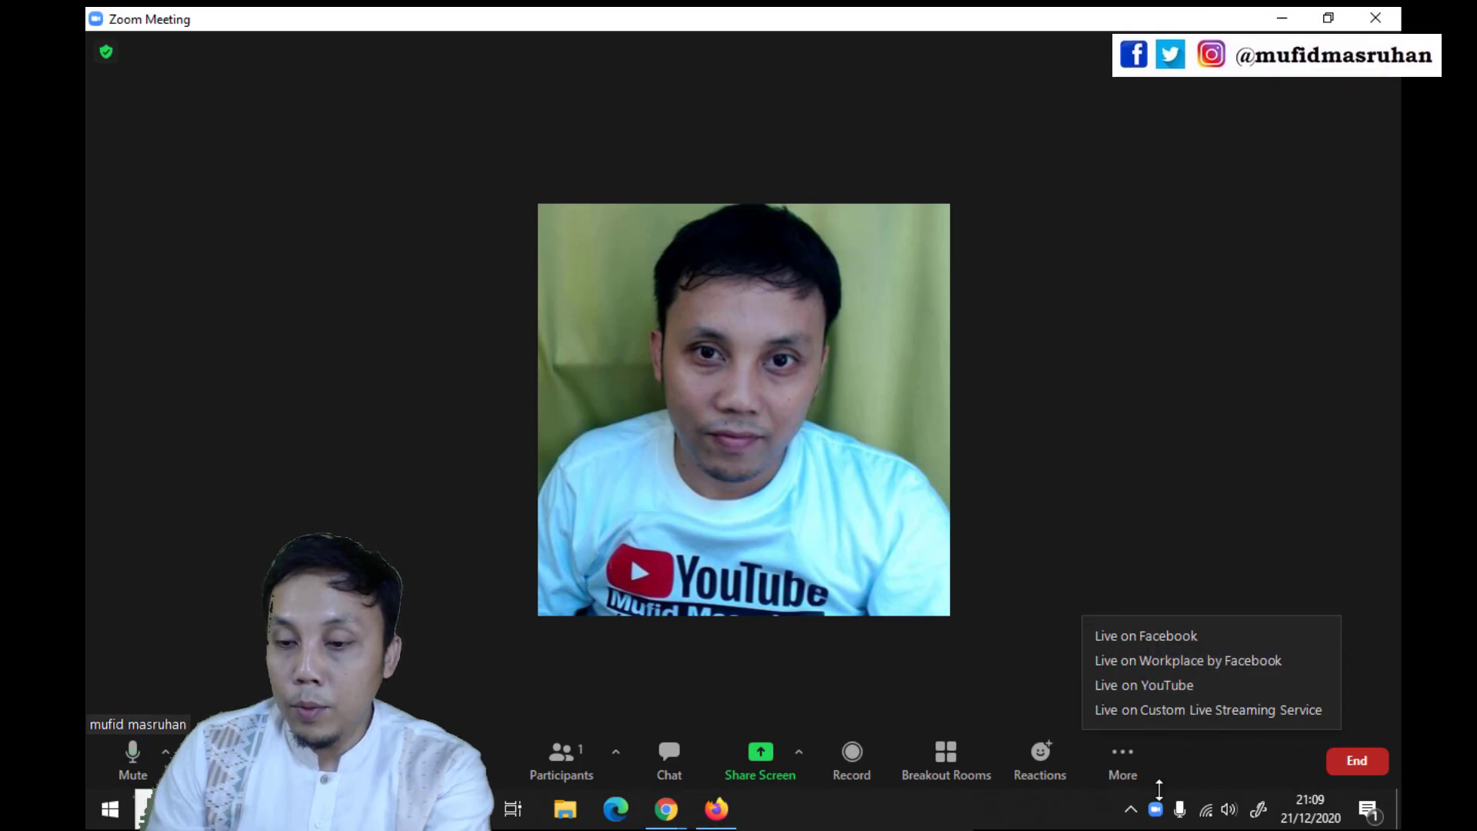
click(1189, 712)
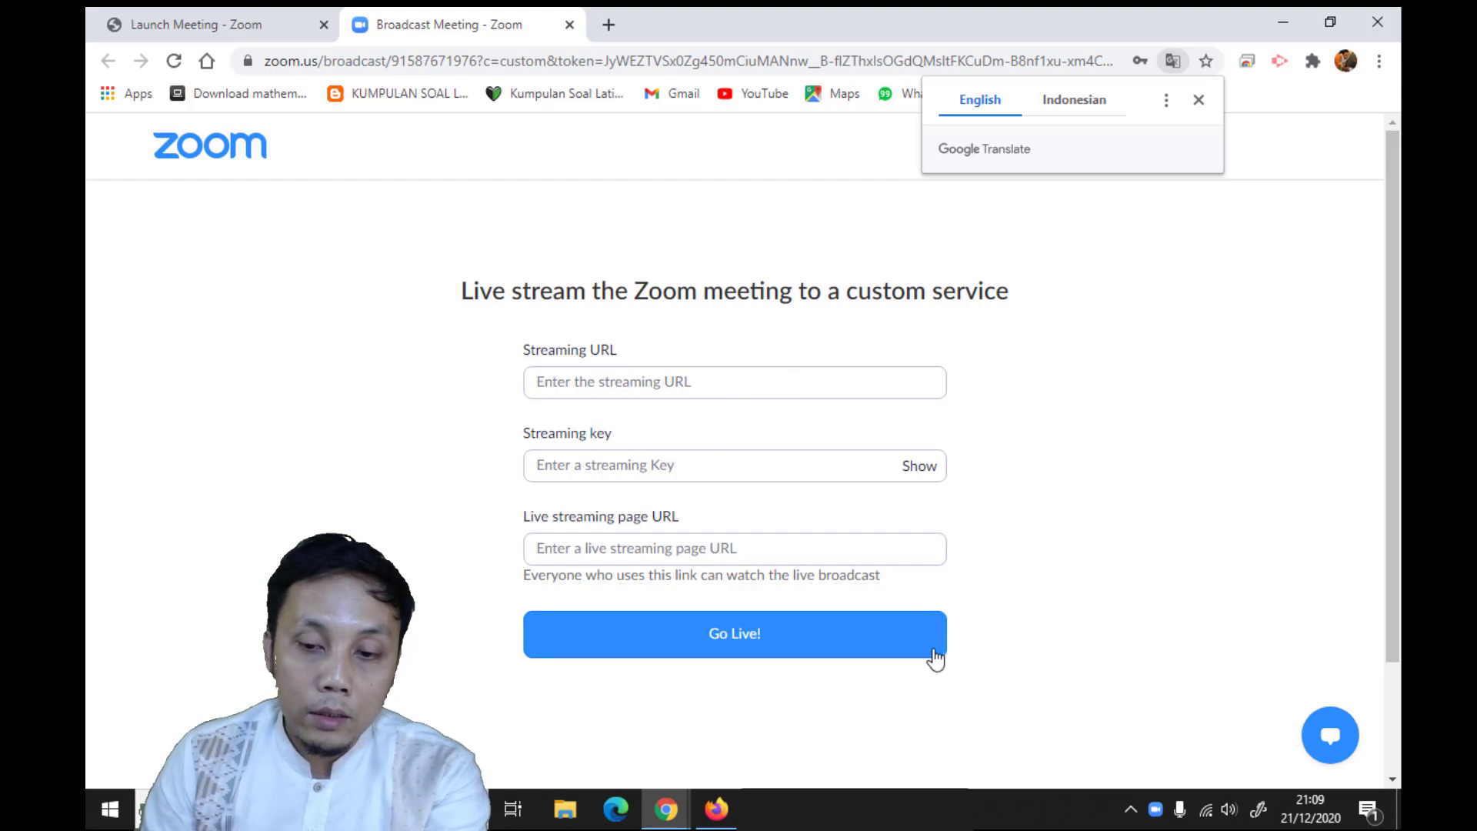
Switch to YouTube Studio in Firefox and arrange its window side by side with the Zoom custom streaming page
click(714, 809)
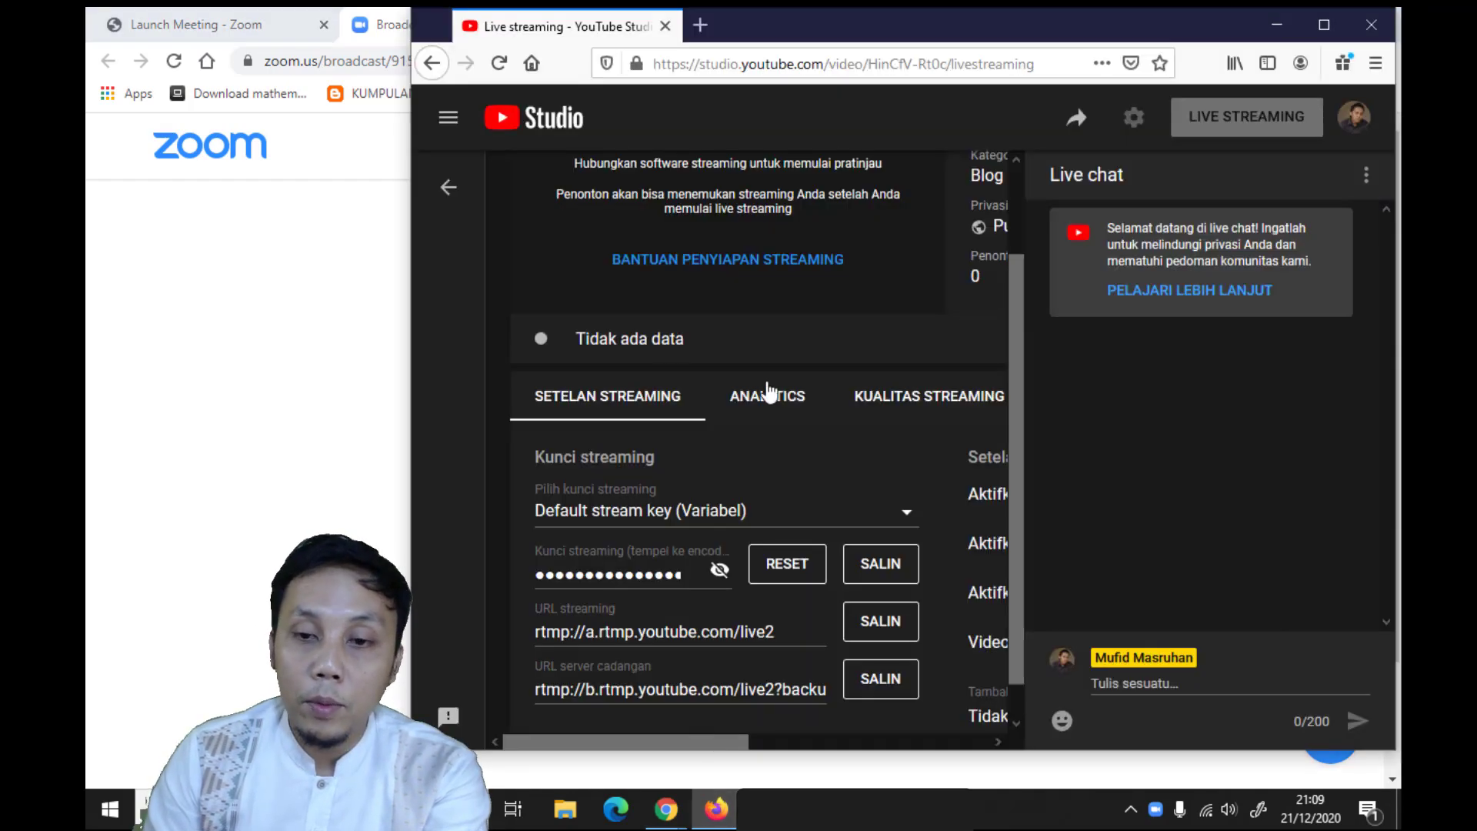
drag(1201, 22, 1028, 47)
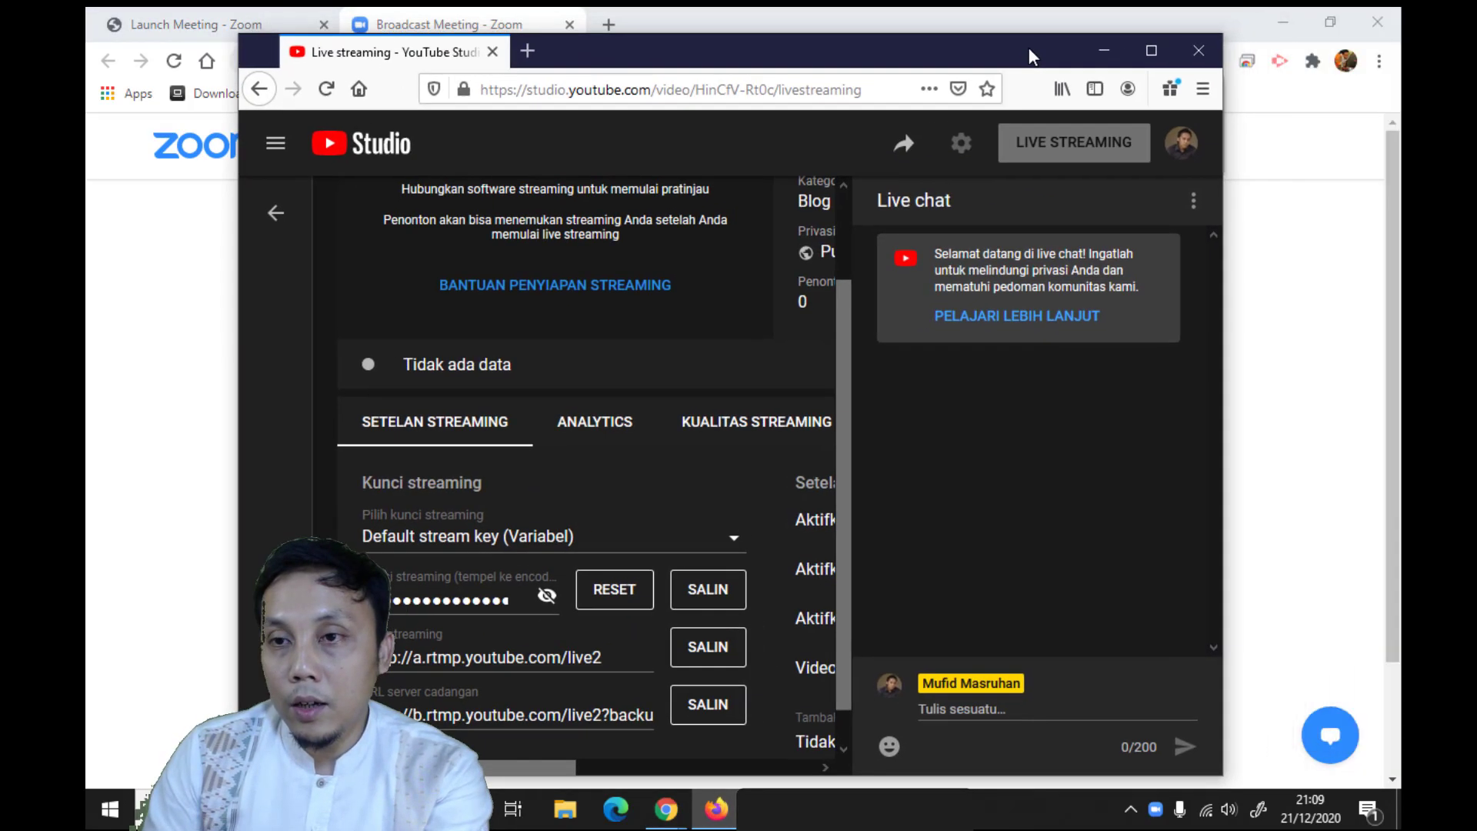
drag(874, 56, 767, 47)
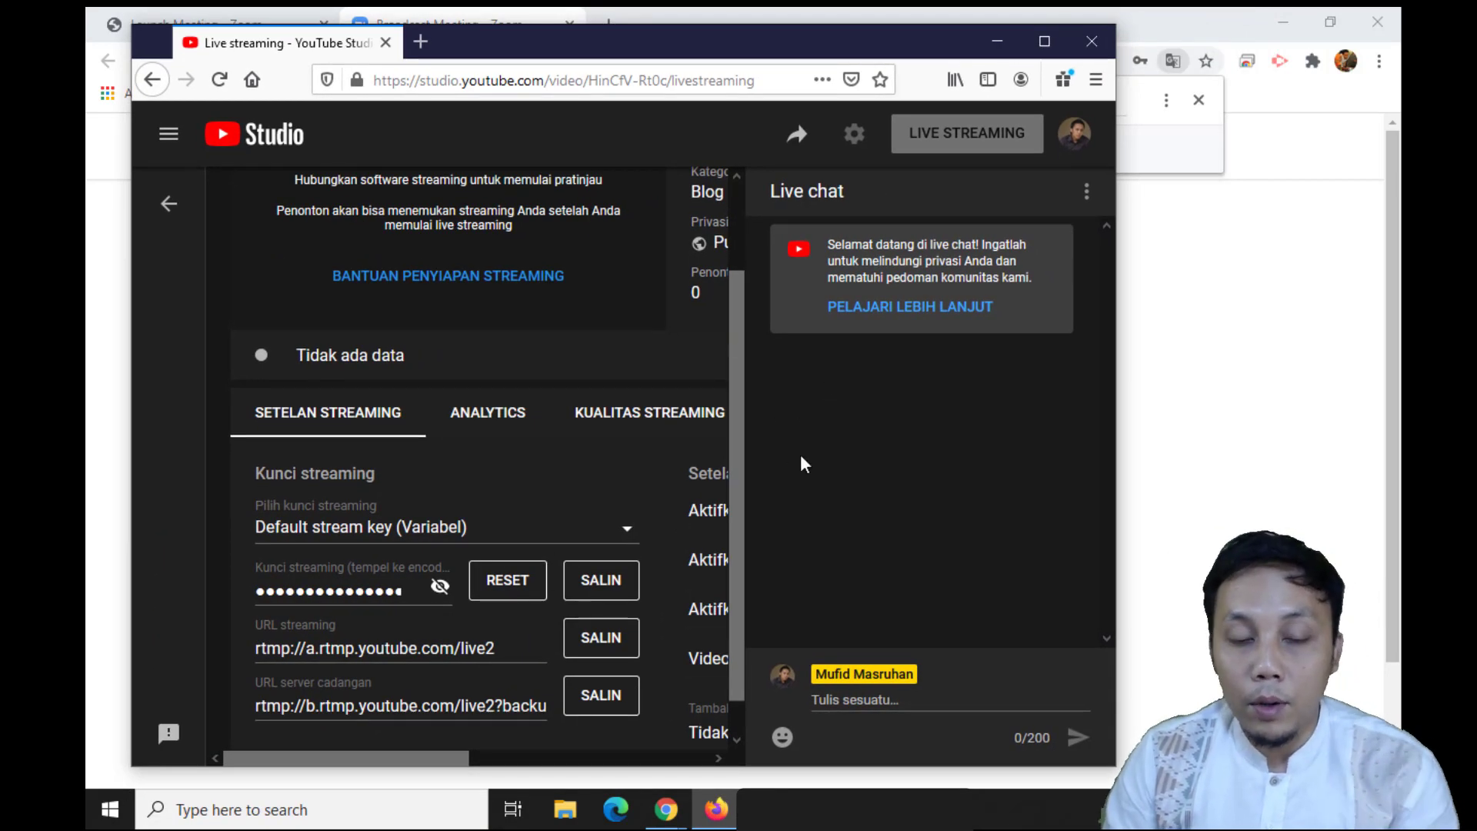
click(1342, 40)
click(1331, 21)
drag(1091, 82, 1313, 63)
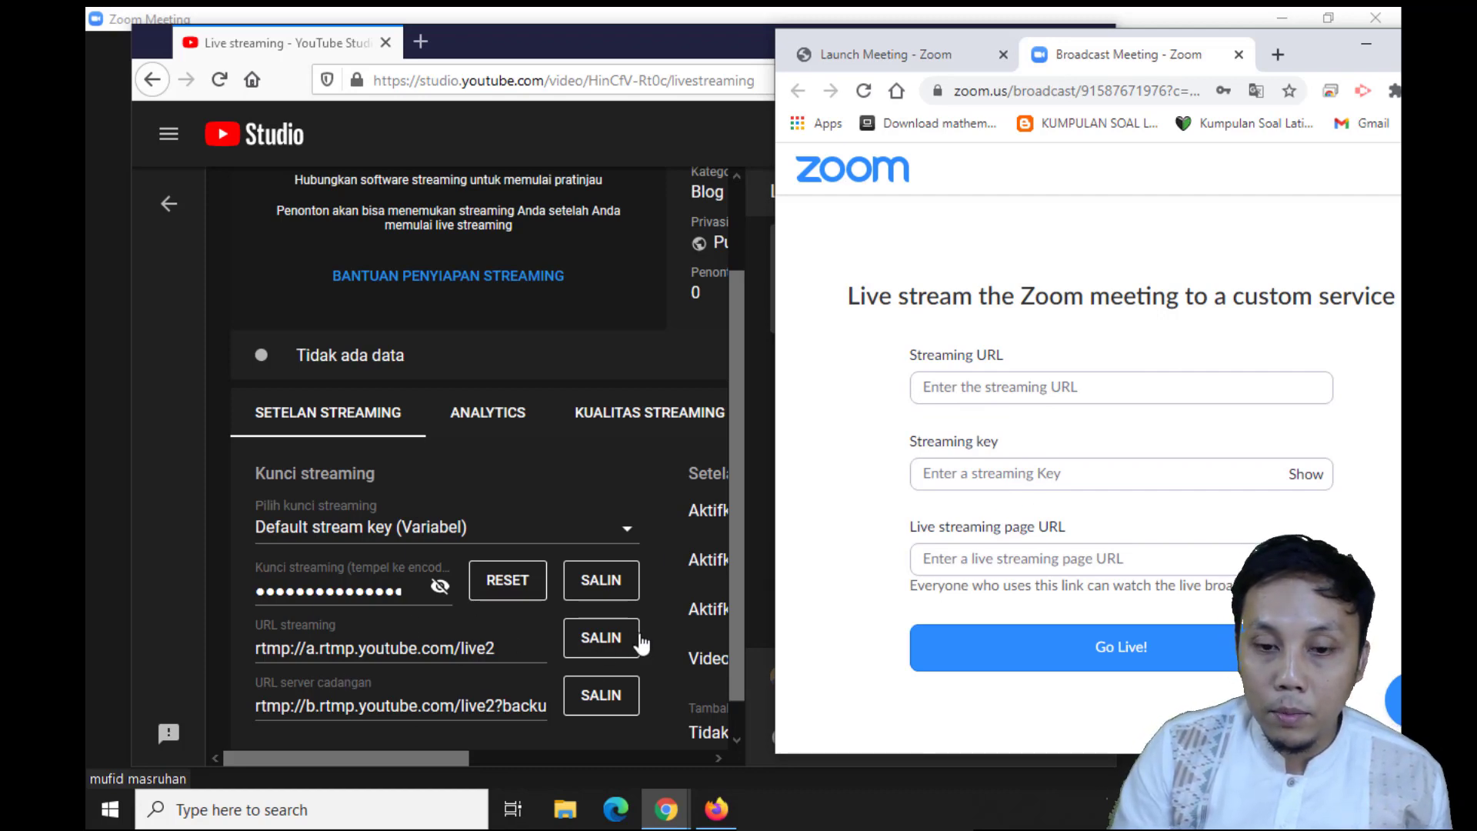
Copy the streaming URL rtmp://a.rtmp.youtube.com/live2 from YouTube Studio into Zoom's Streaming URL field
click(599, 640)
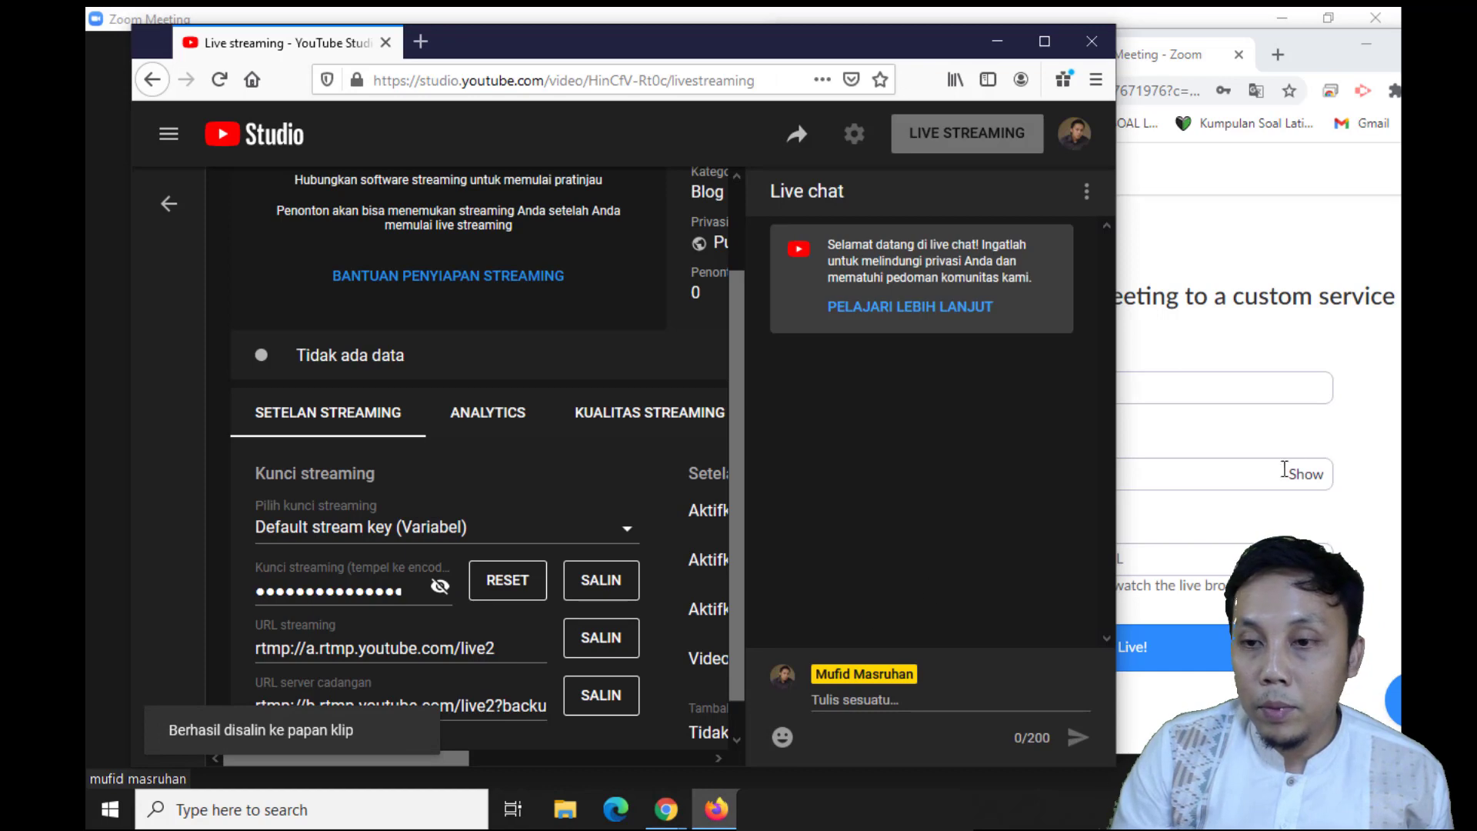
click(1249, 371)
click(1124, 392)
right_click(1124, 392)
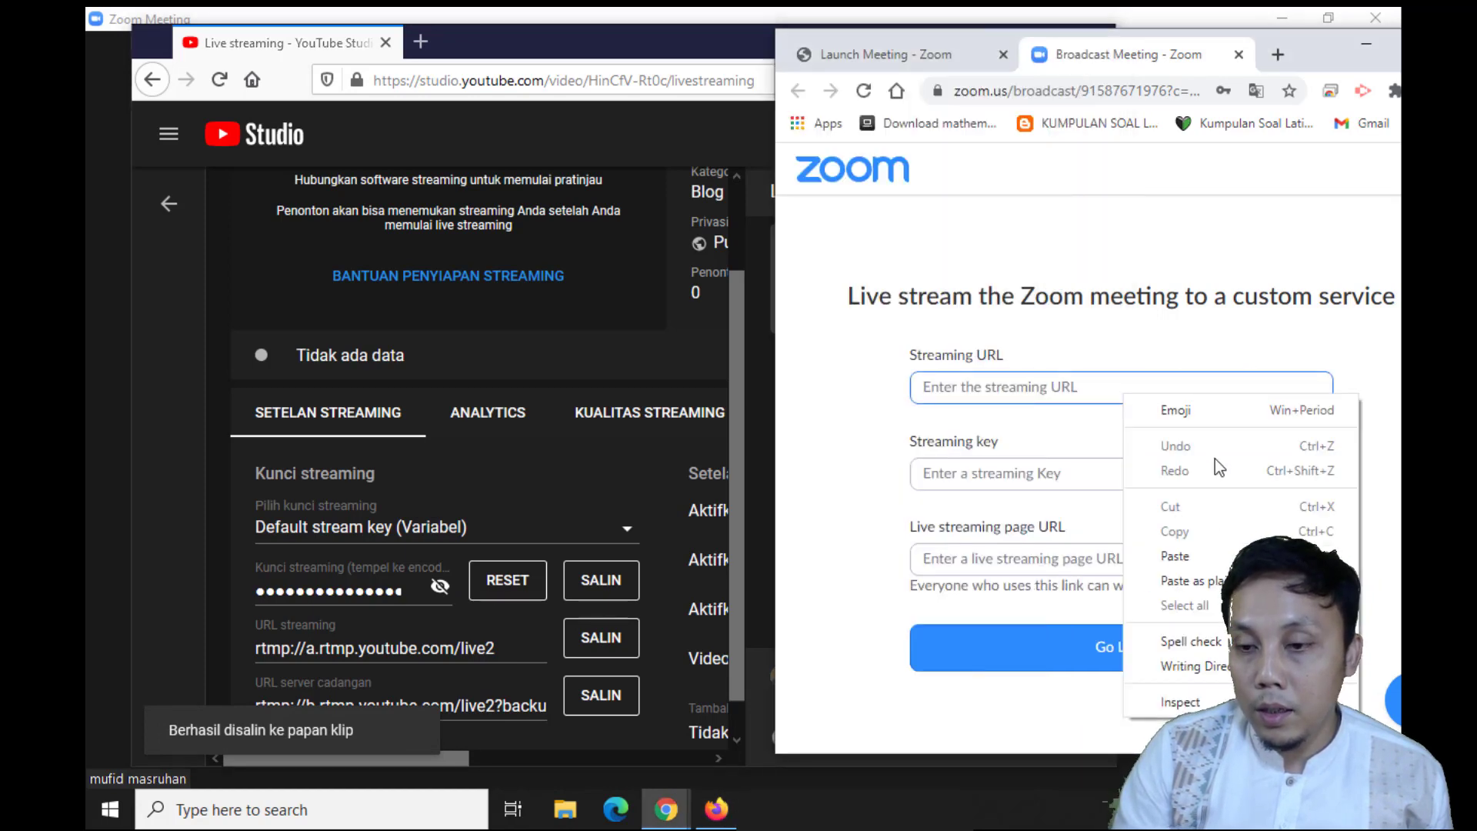
click(1205, 558)
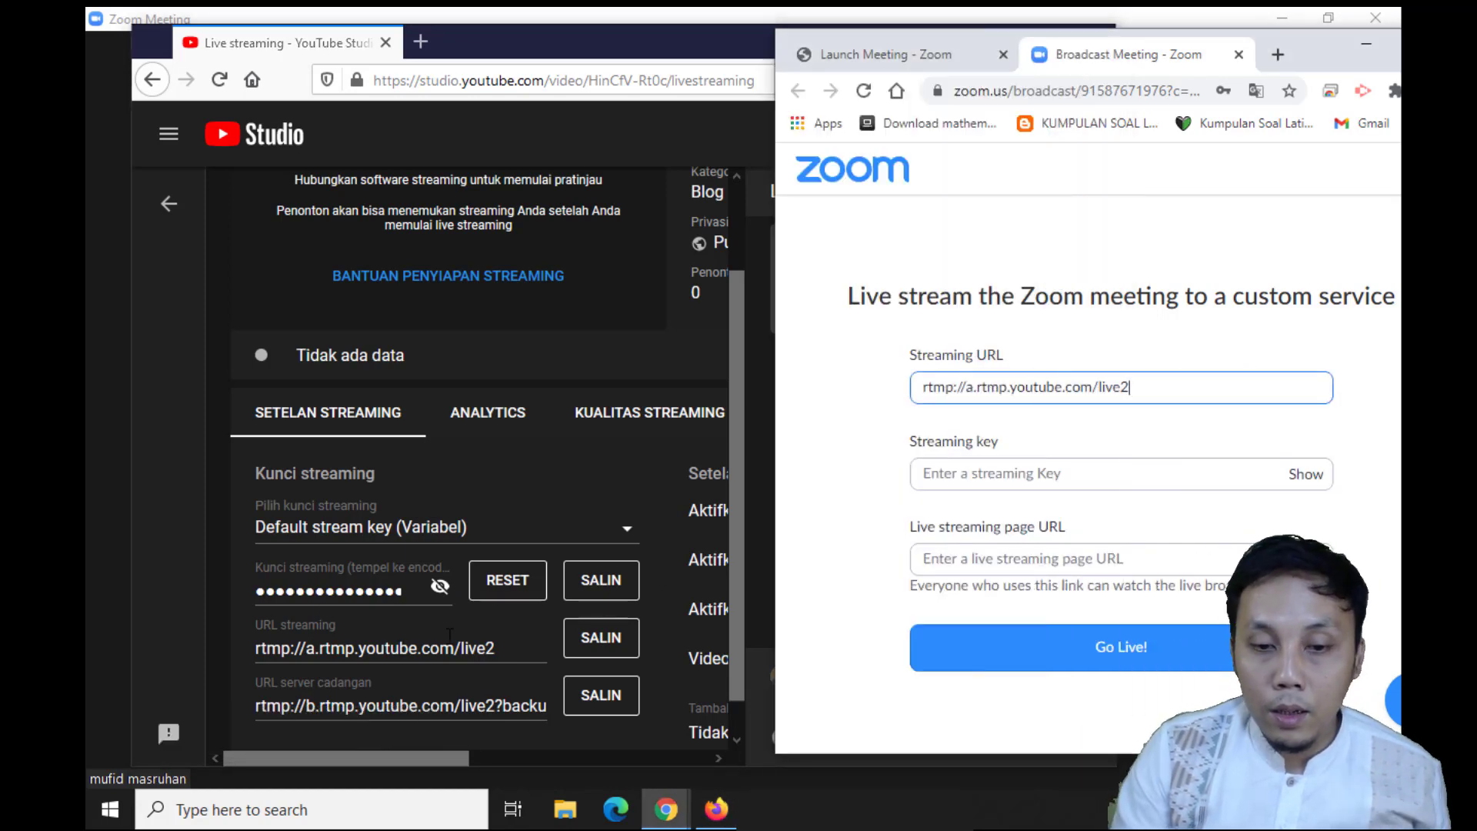
Copy the stream key from YouTube Studio and paste it into Zoom's Streaming key field
click(612, 592)
click(1163, 474)
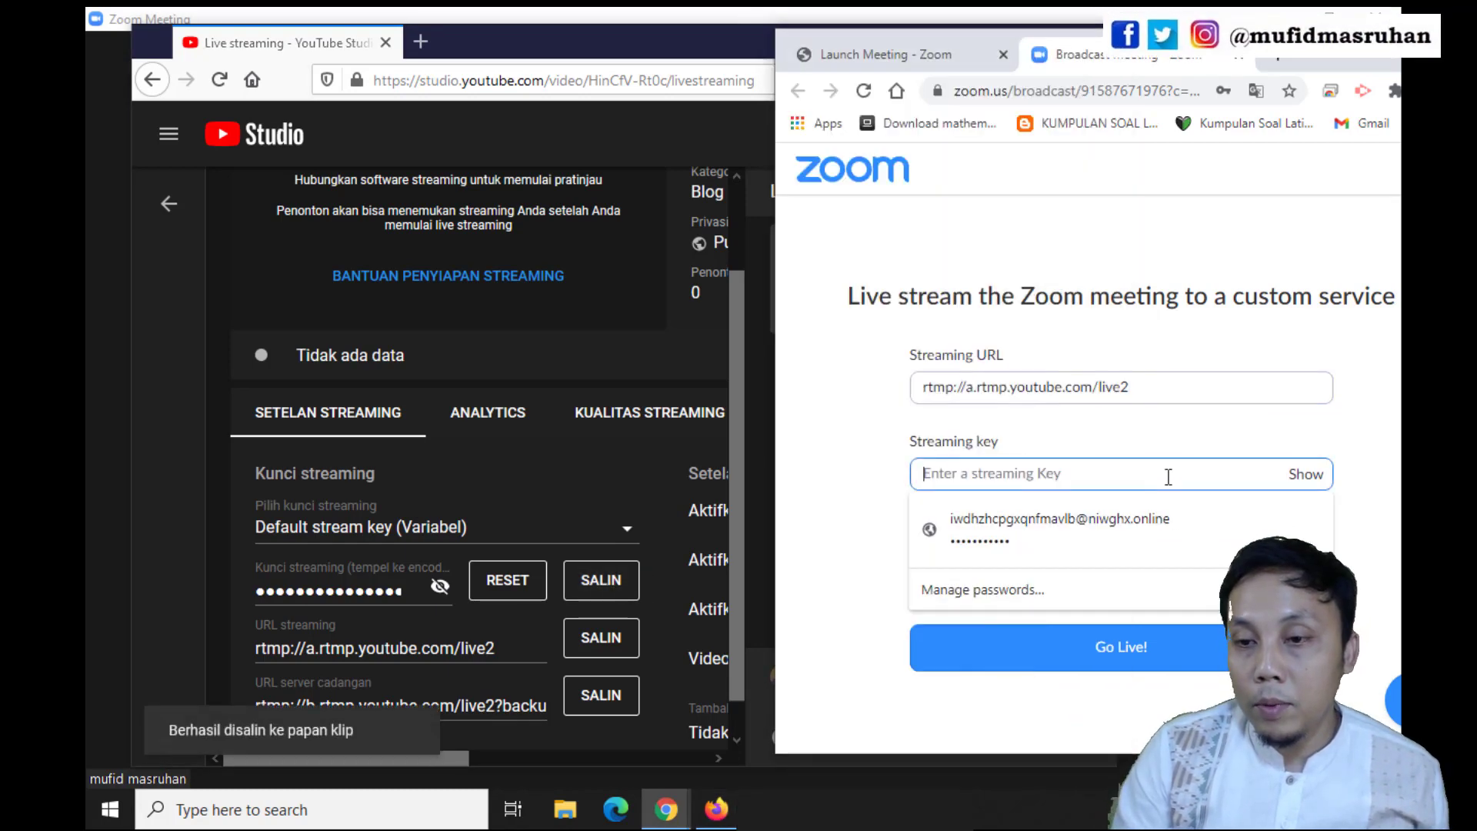
right_click(1151, 475)
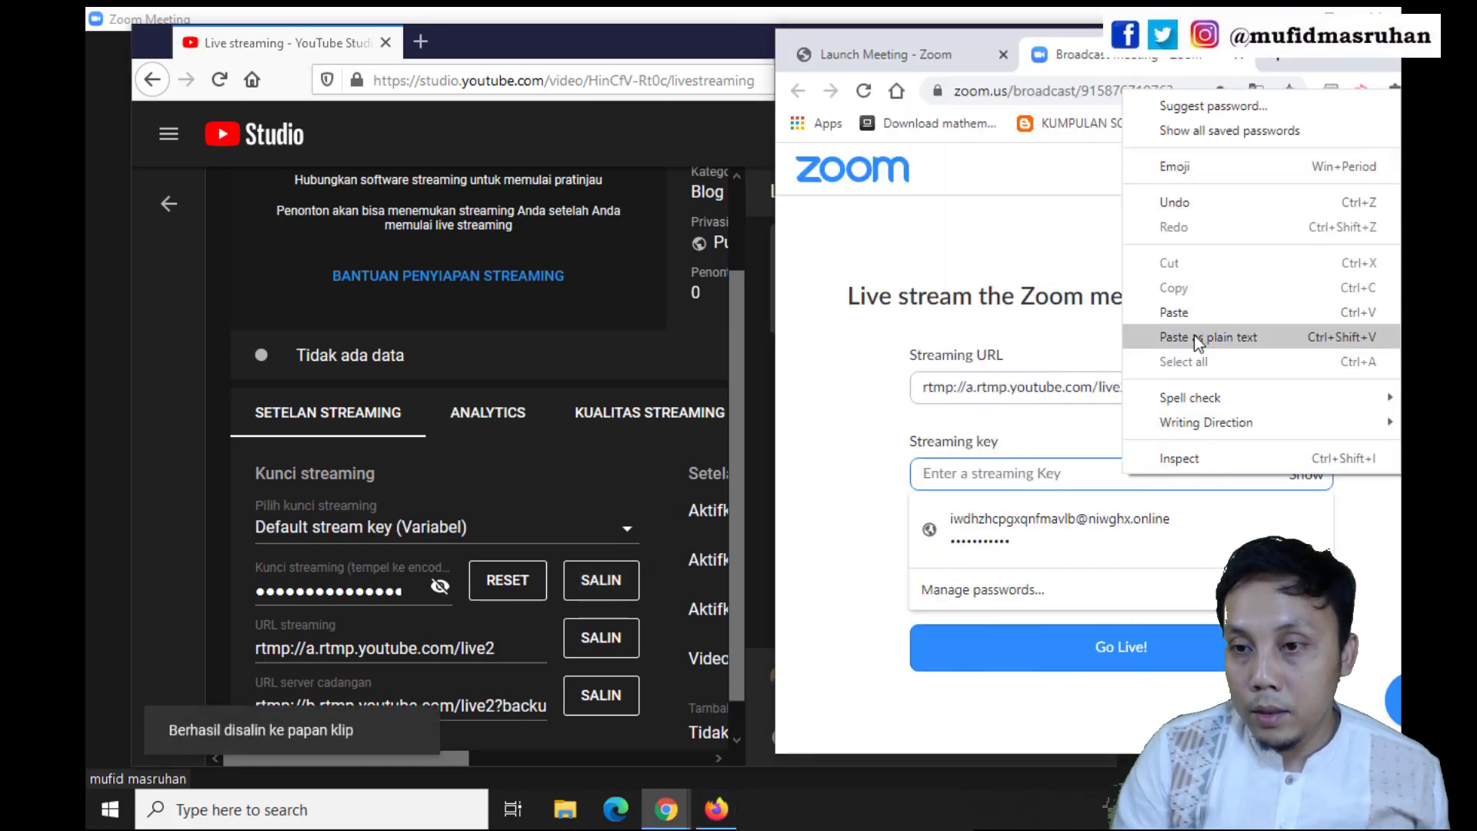
click(1175, 312)
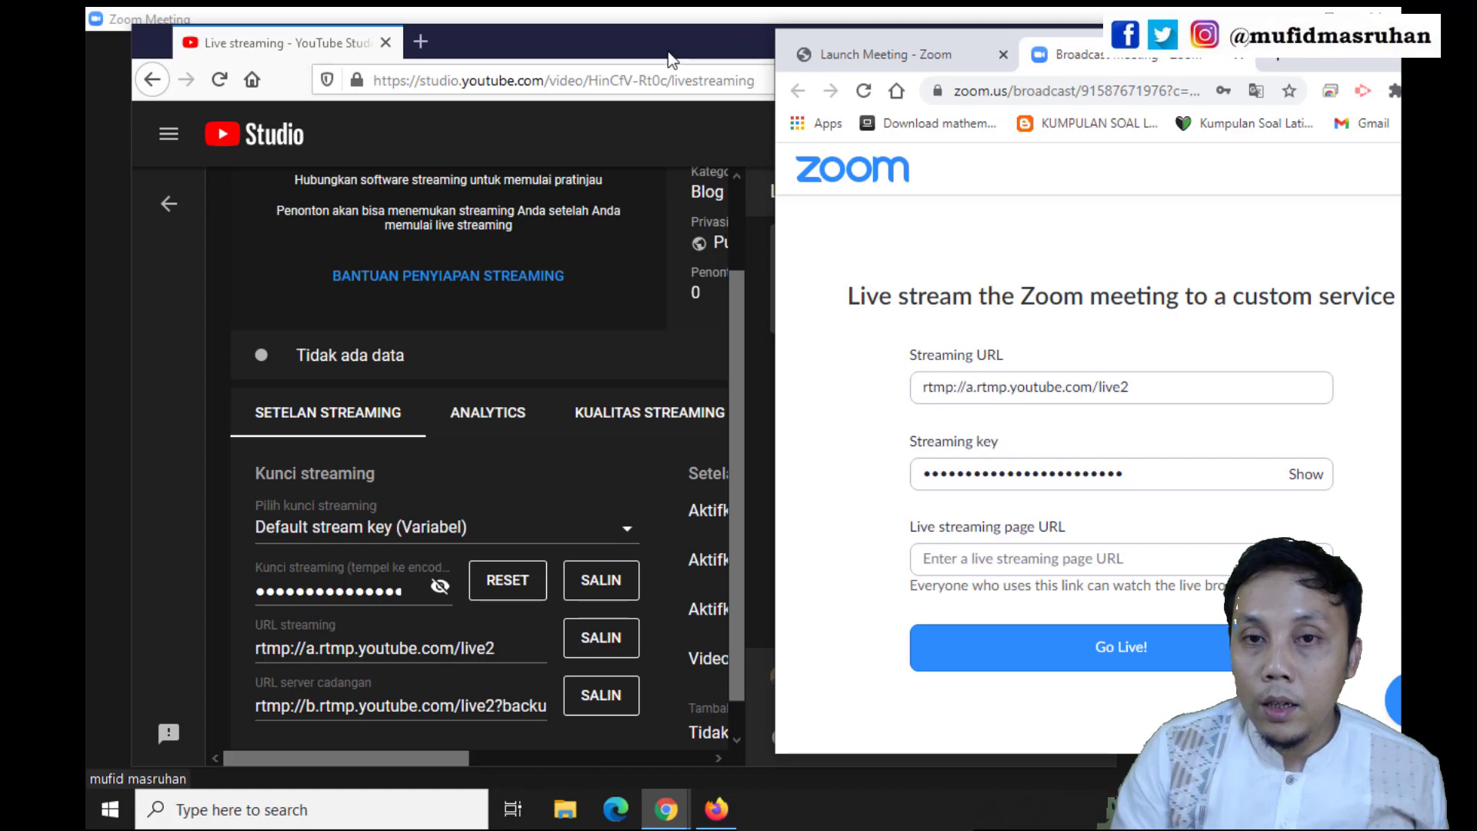
Copy the live stream's share link from YouTube Studio into Zoom's Live streaming page URL field and go live
click(682, 65)
click(797, 135)
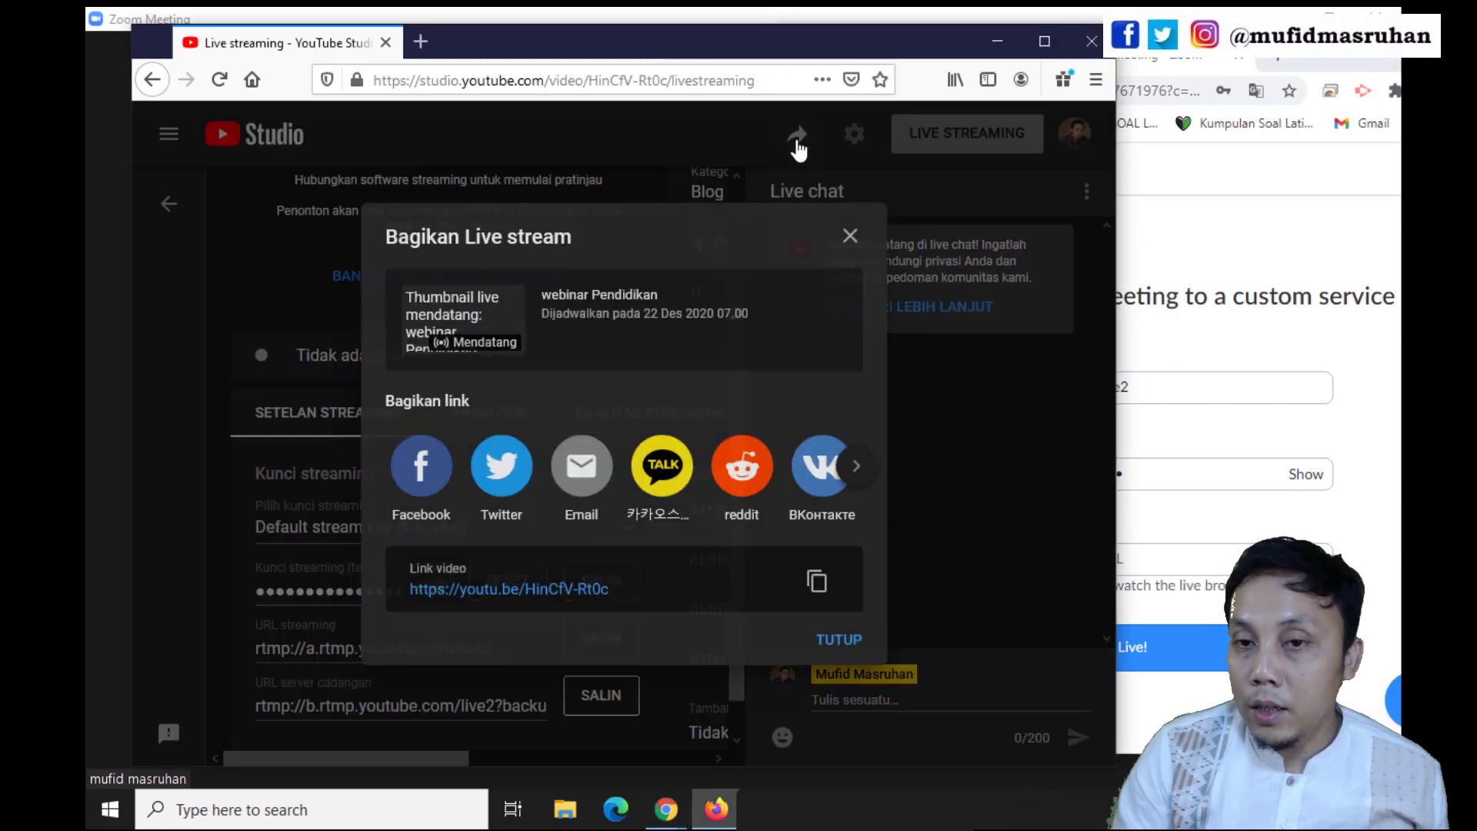
click(817, 582)
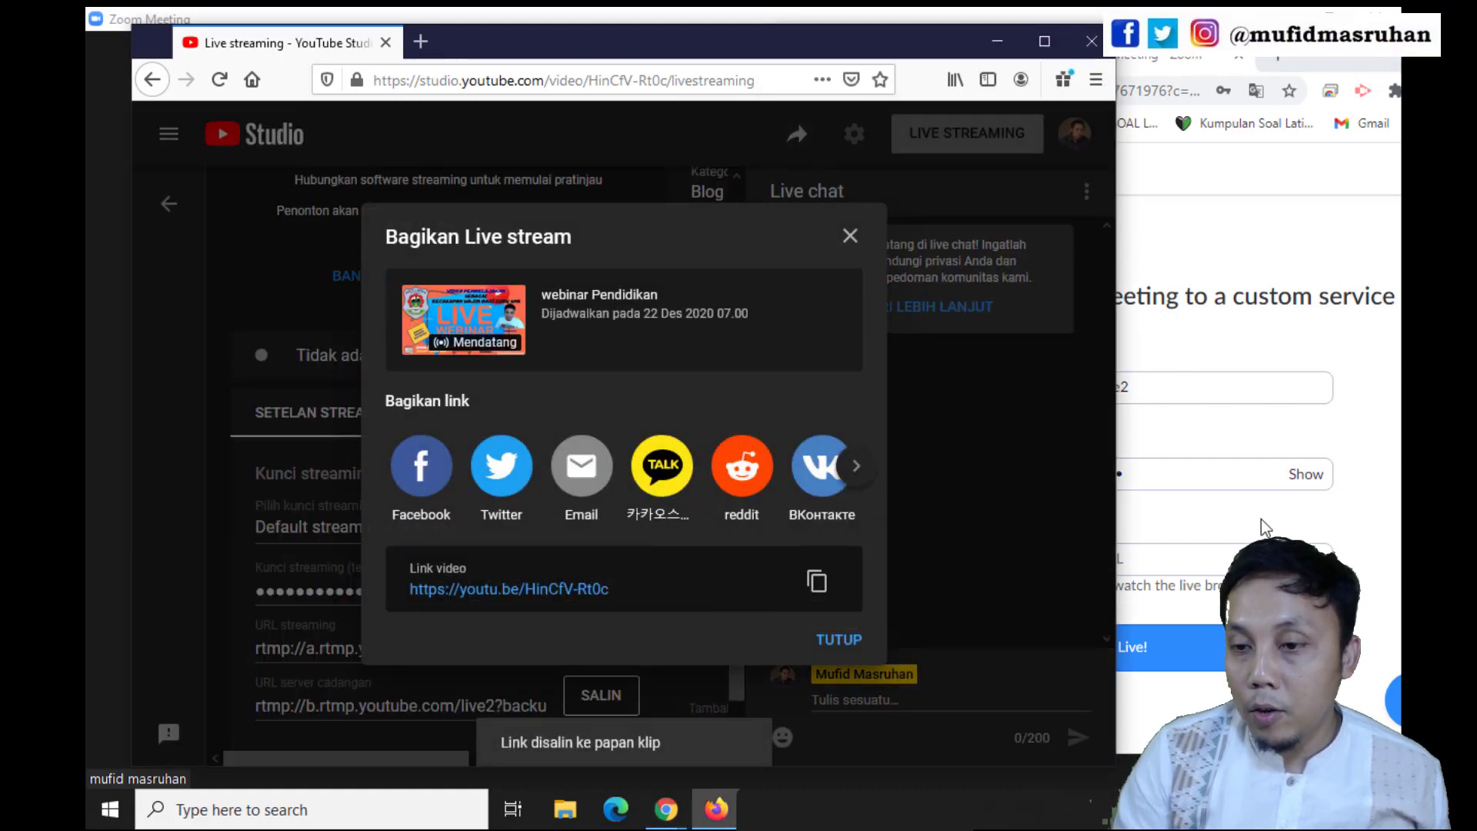
click(1262, 519)
click(1027, 558)
right_click(1017, 556)
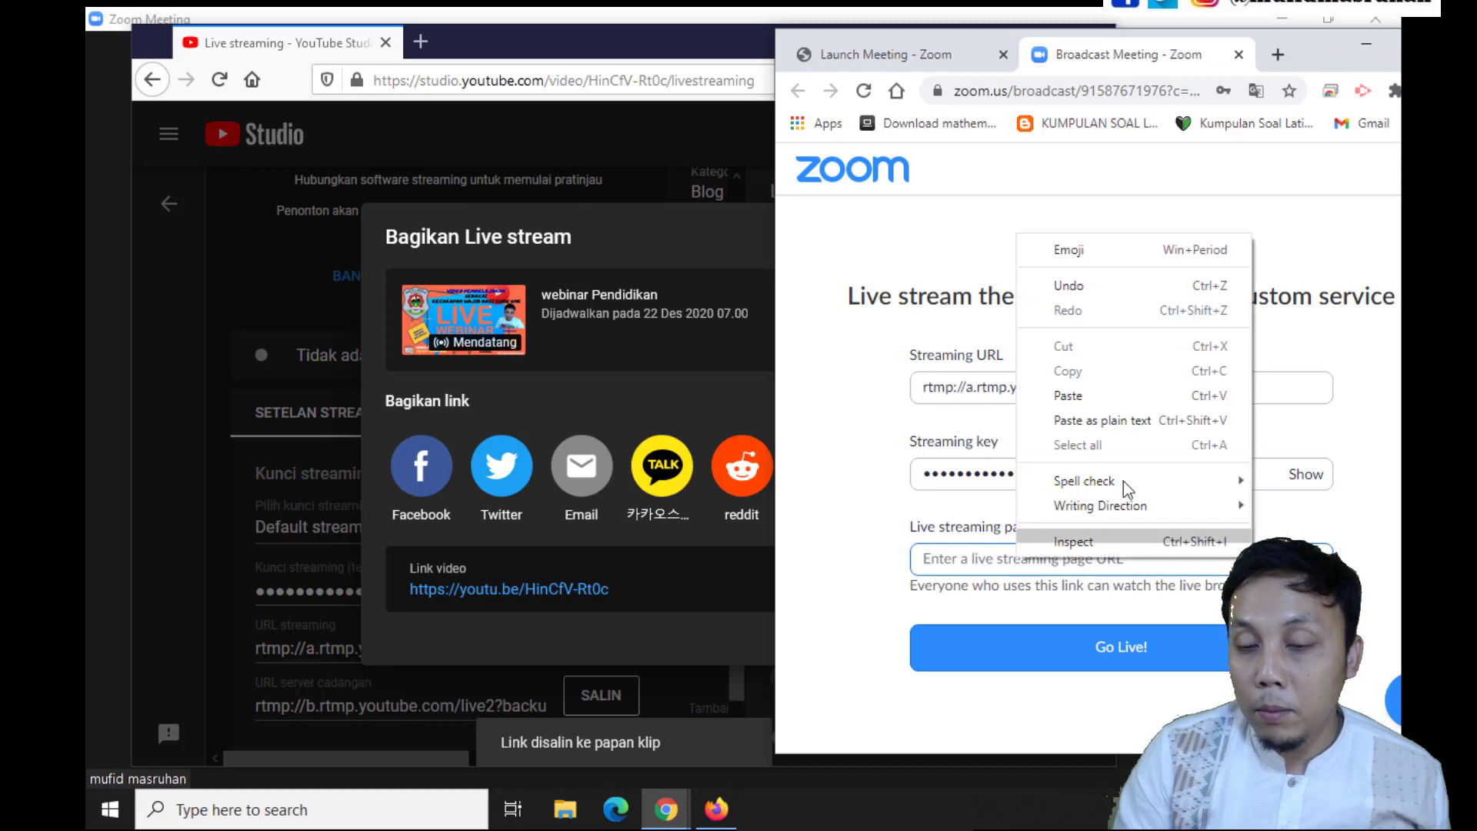
click(1101, 394)
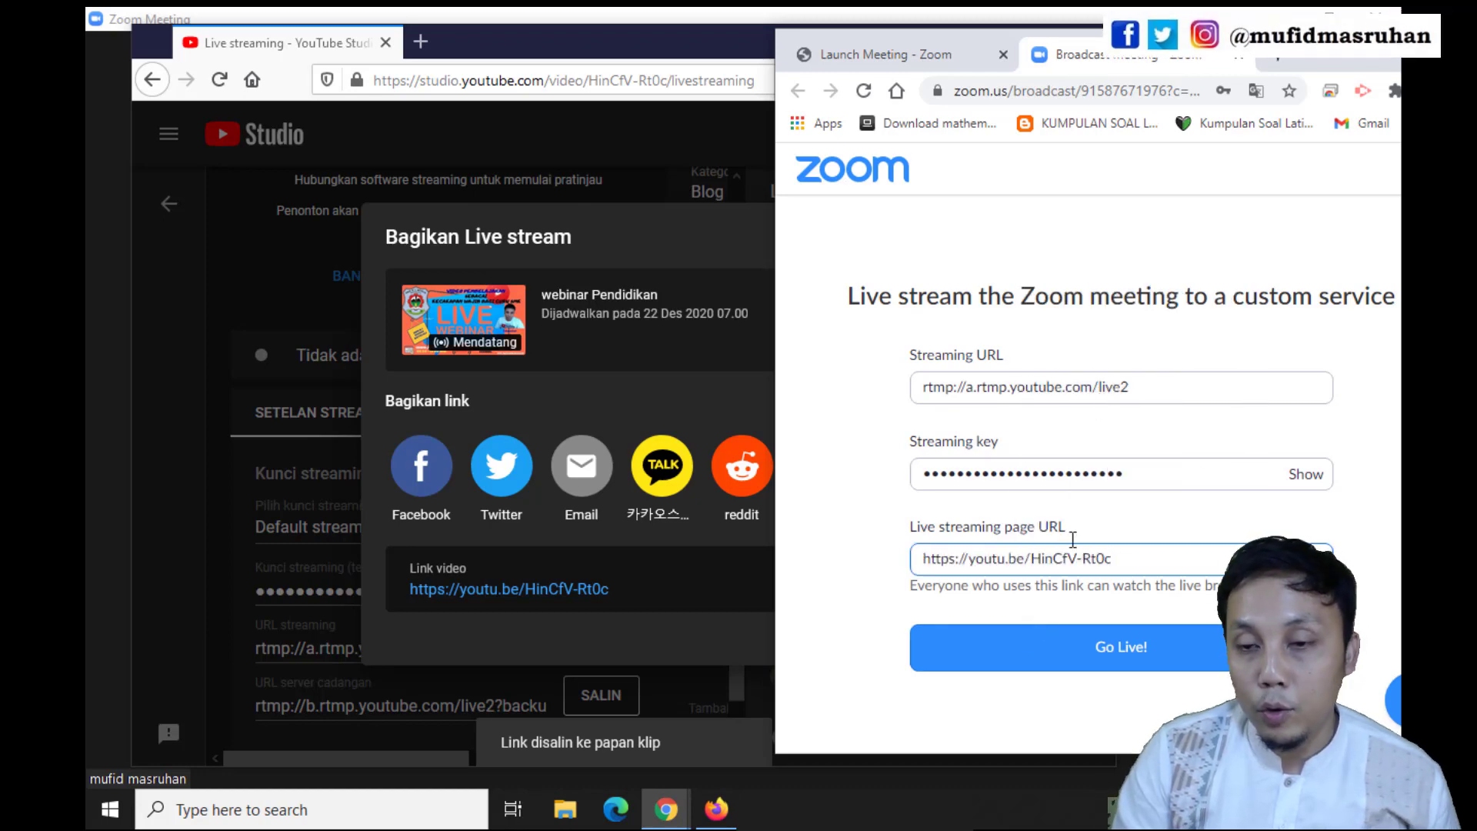
click(1177, 650)
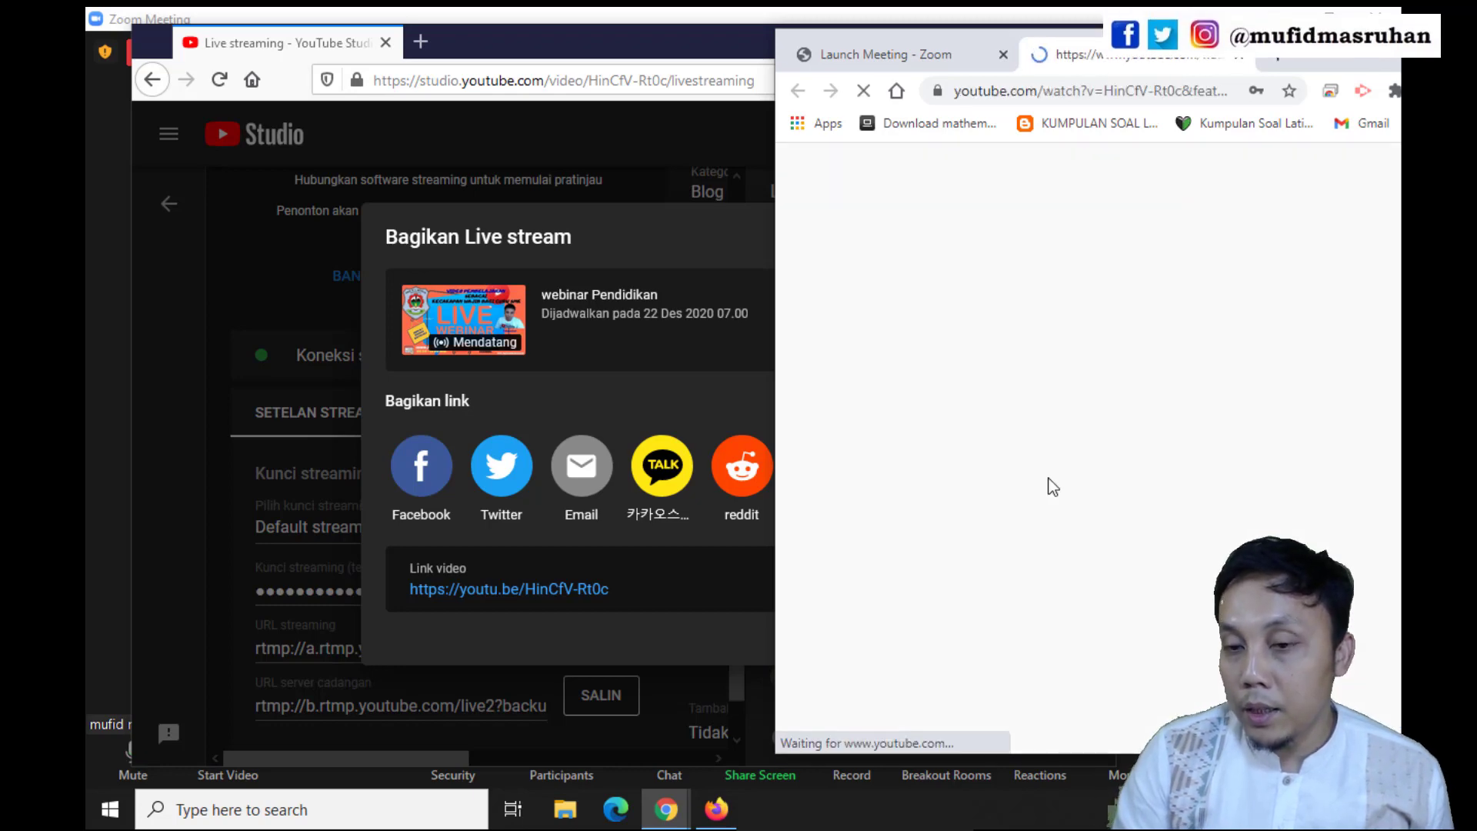
View the webinar Pendidikan watch page in a maximized window, and restore the window size
drag(1347, 60, 1089, 62)
click(1210, 42)
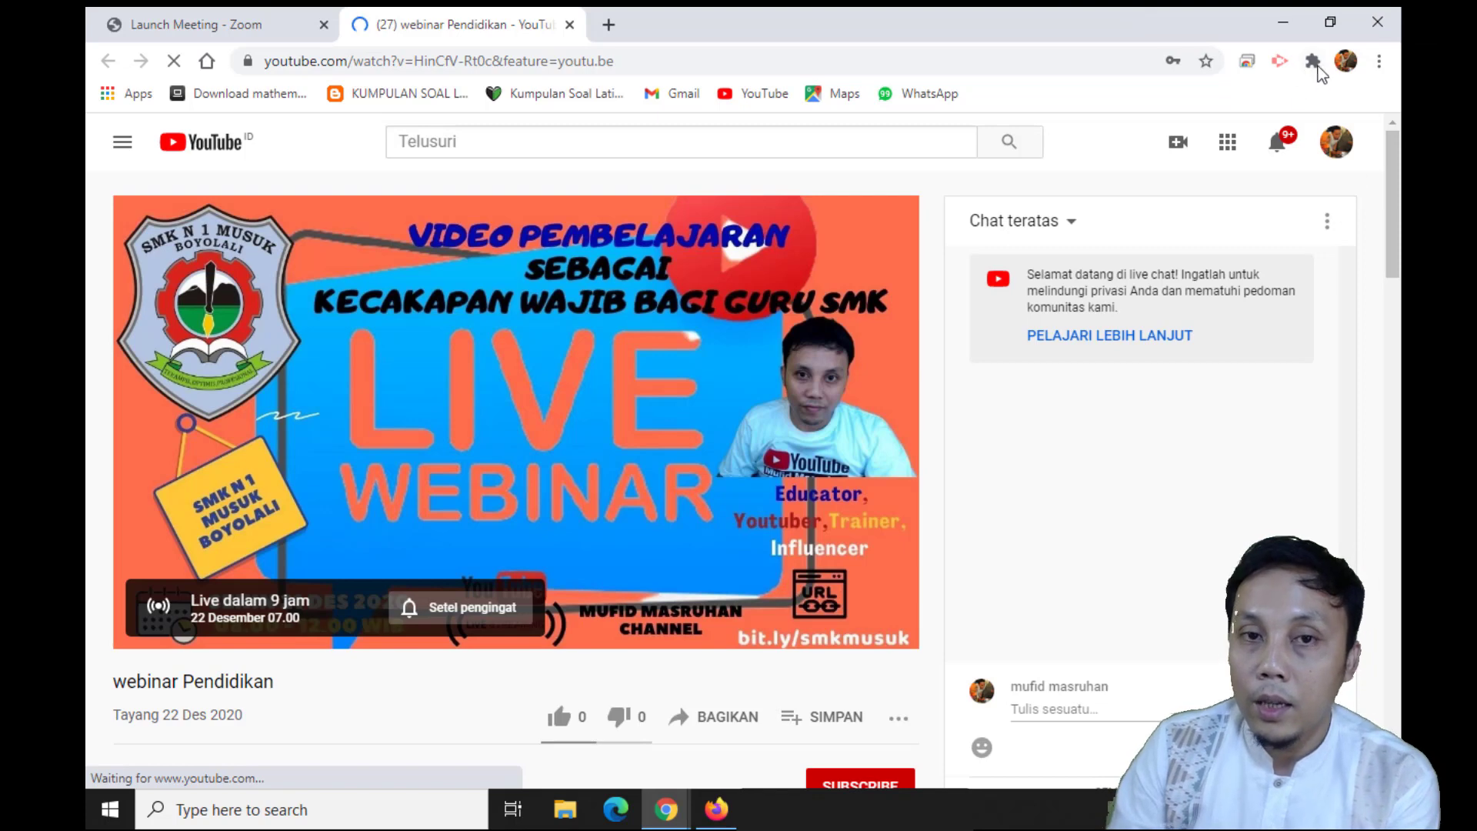
click(1330, 25)
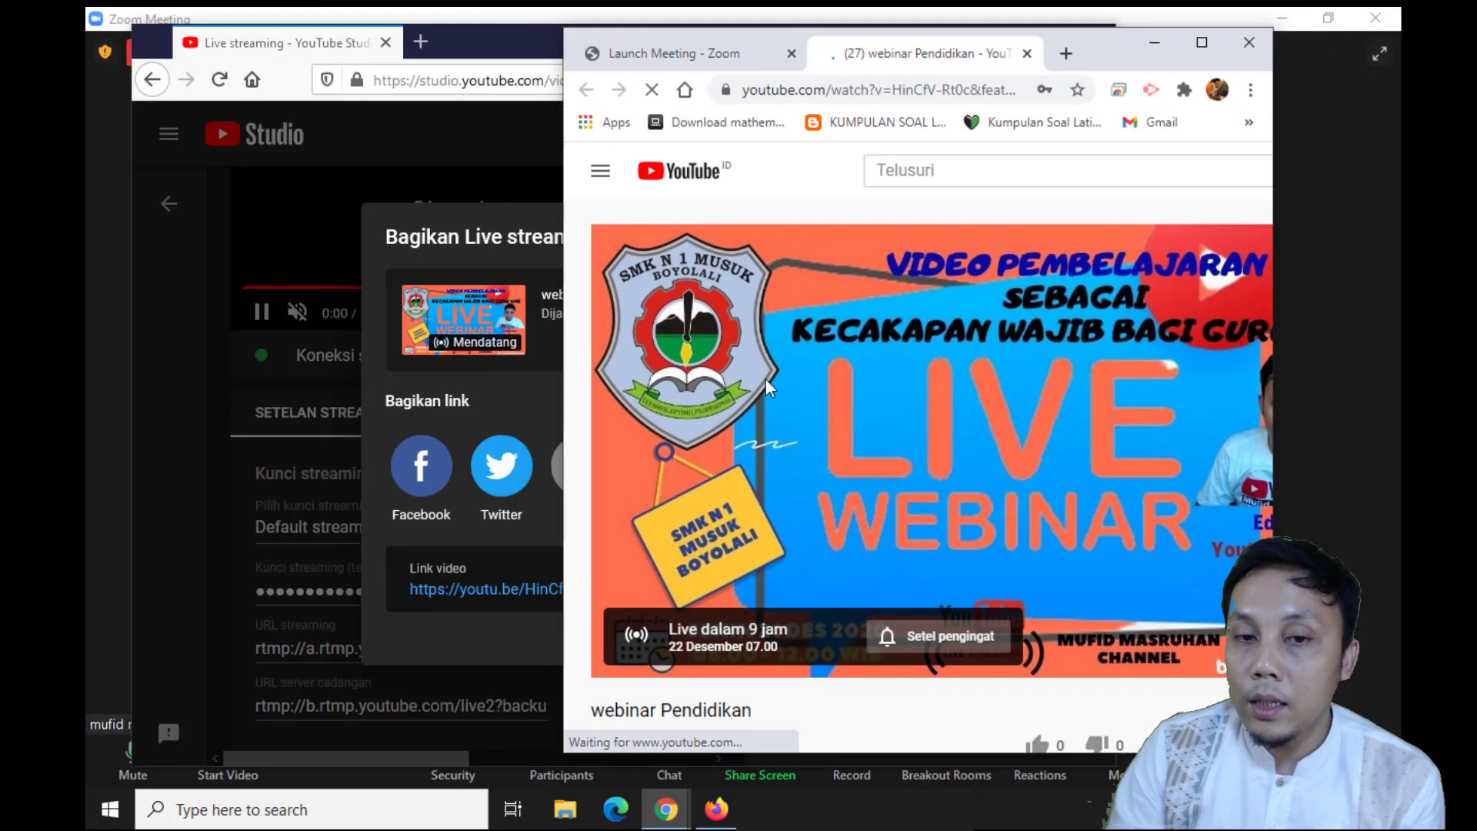
Return to YouTube Studio, close the share dialog, maximize the window and dismiss the start-streaming tip
click(416, 162)
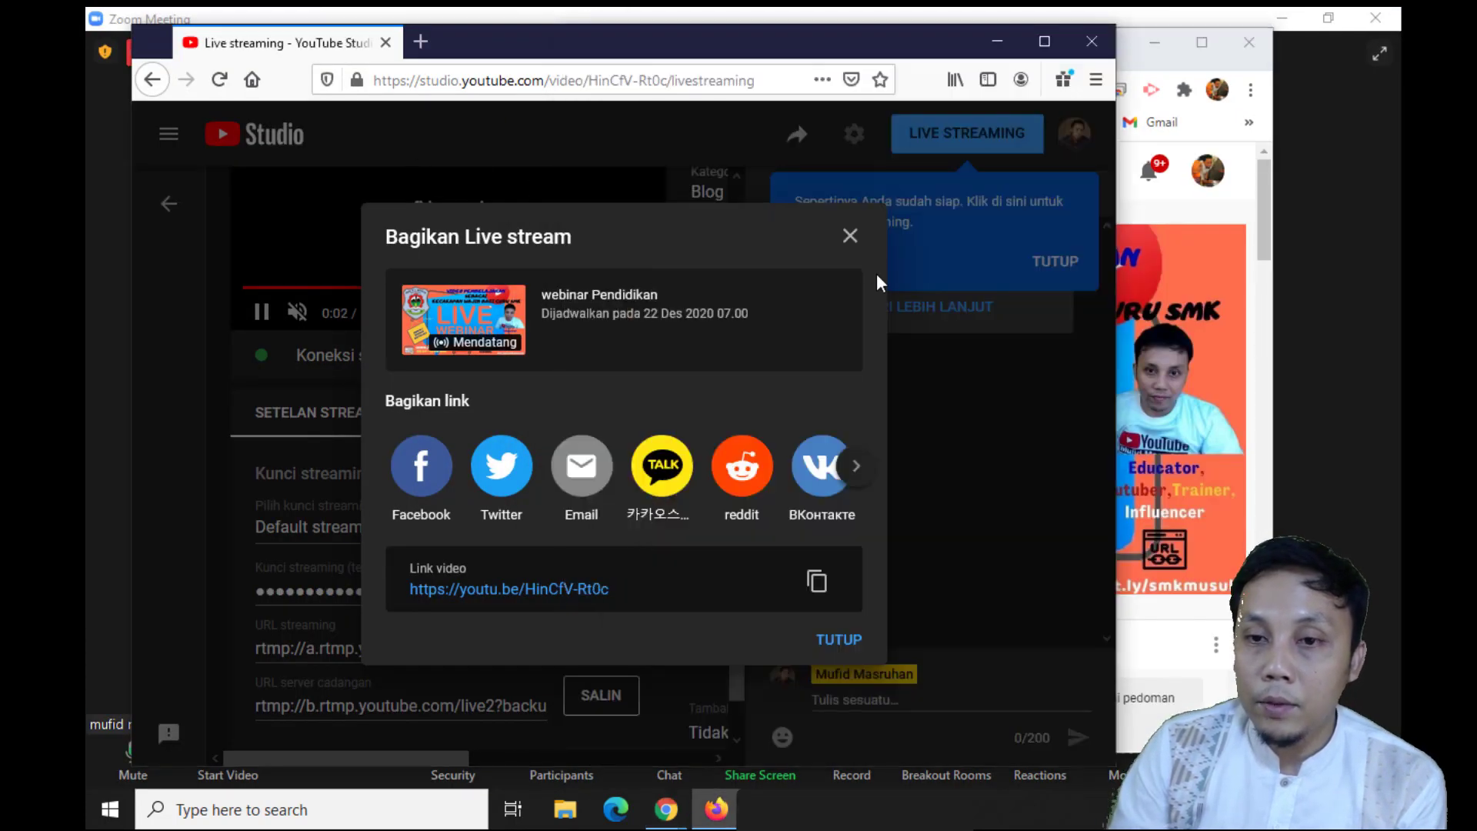
click(850, 236)
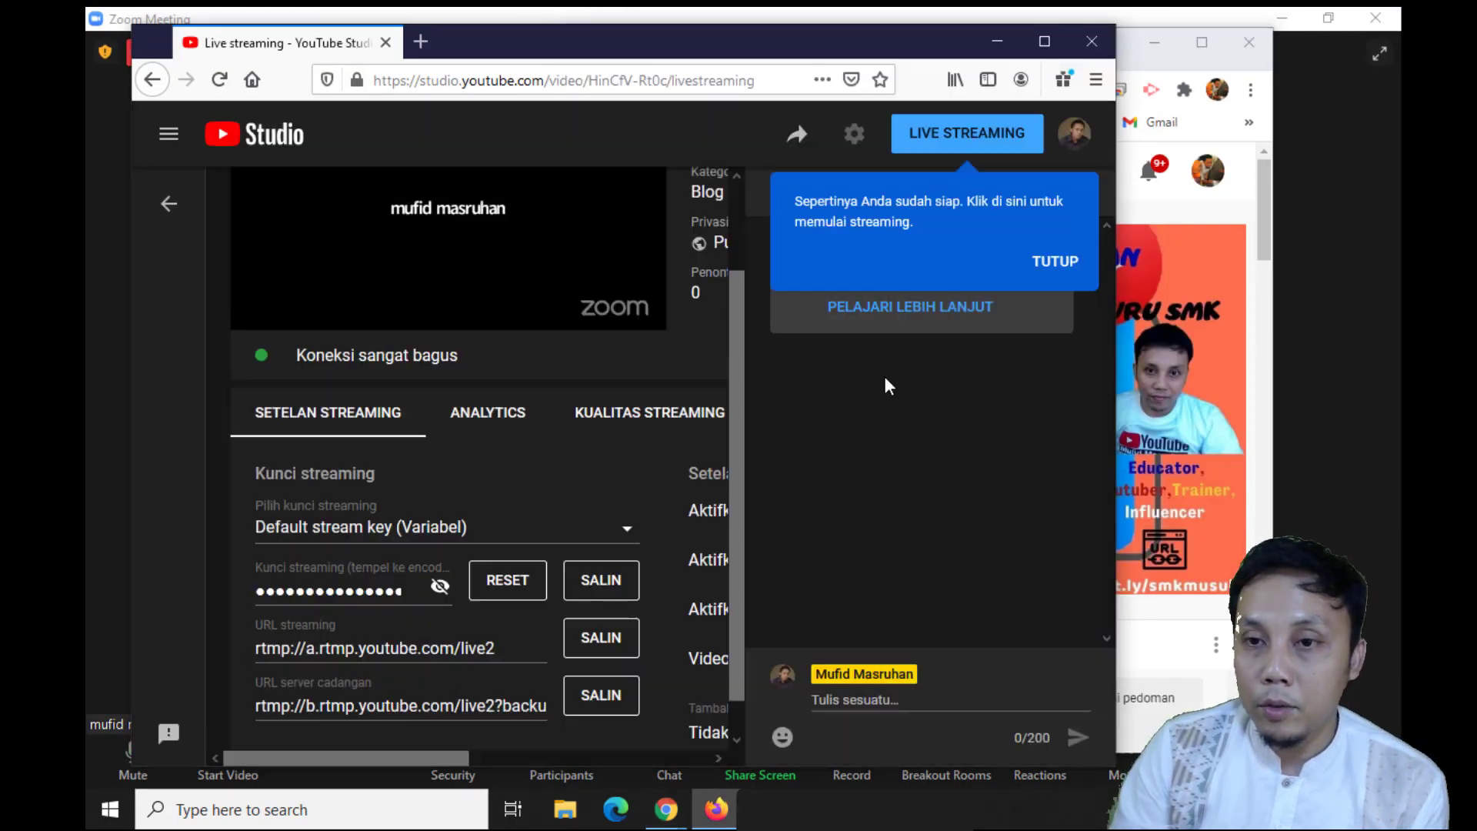
click(1045, 41)
click(1307, 259)
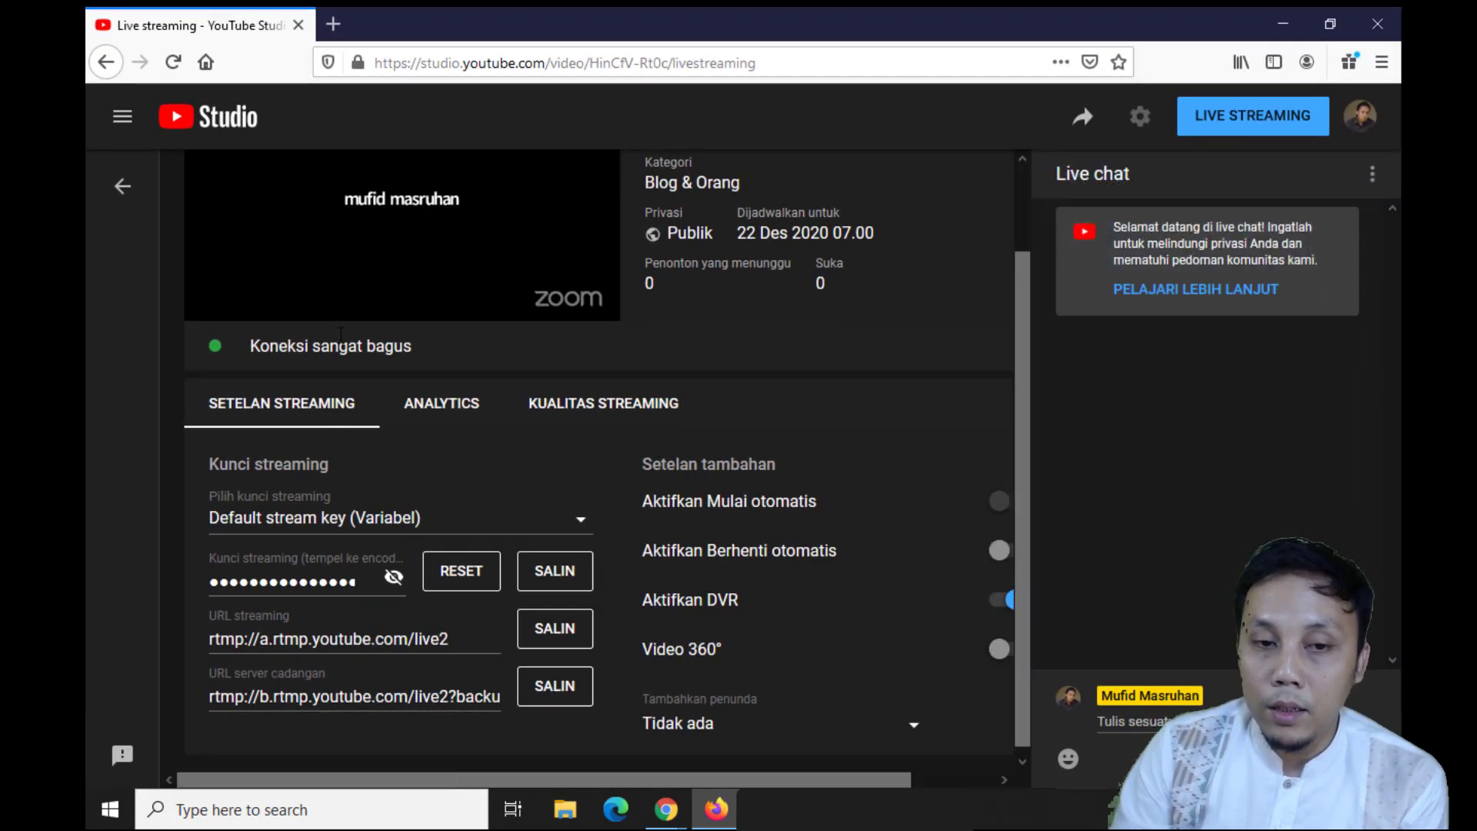